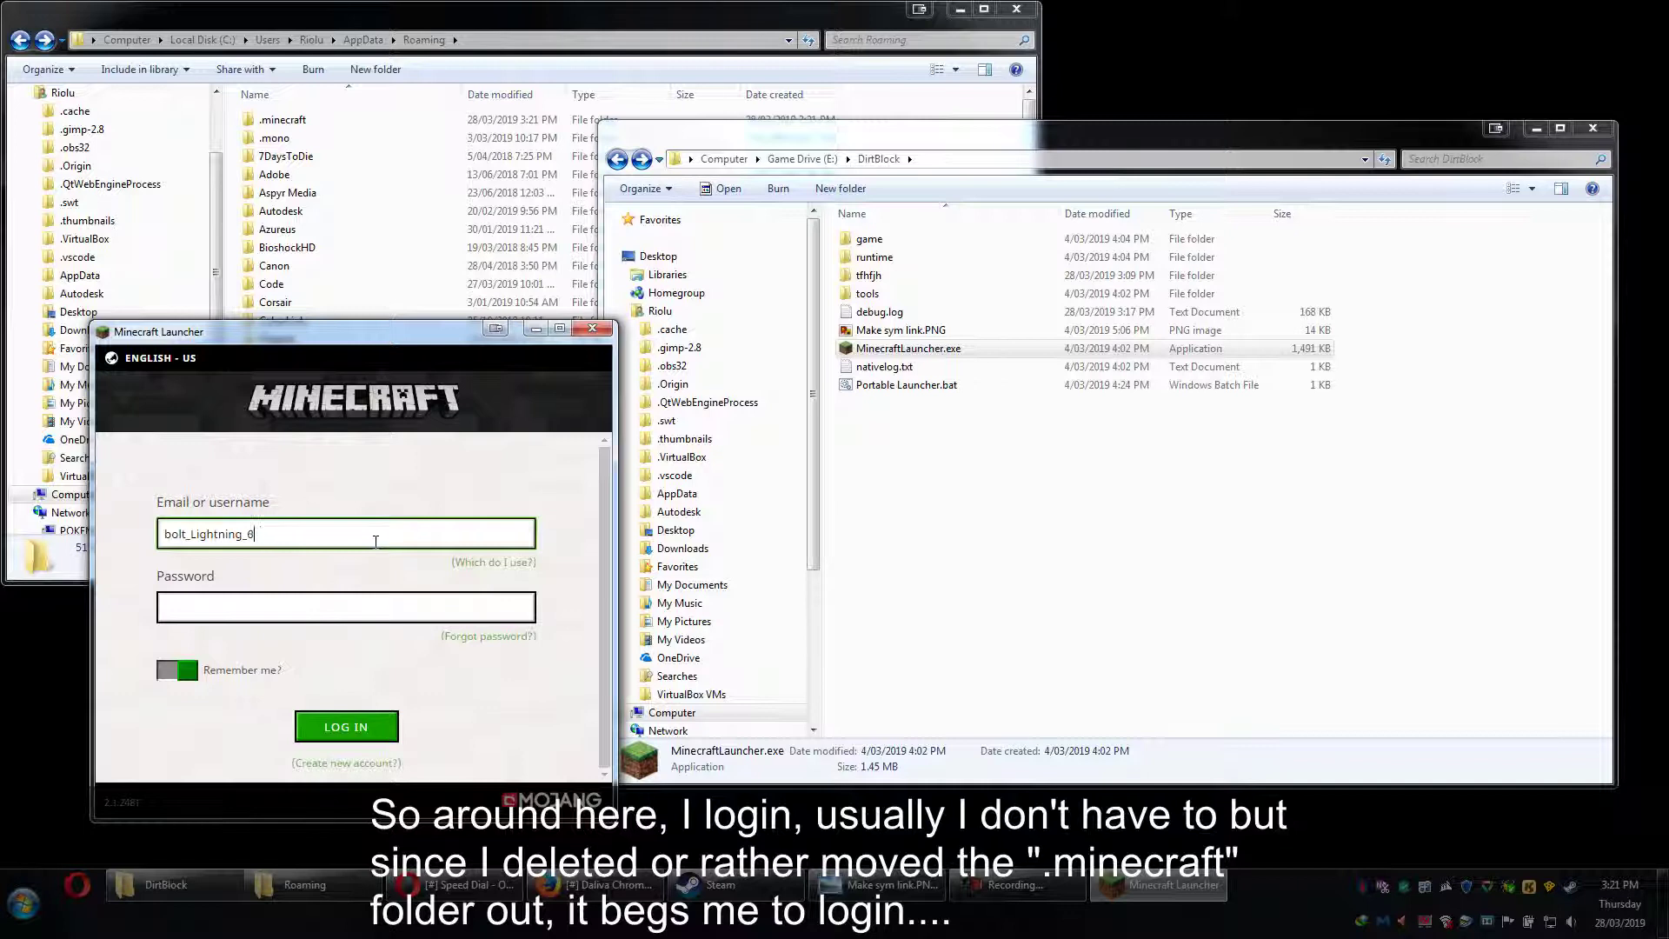
Log in to the Minecraft Launcher with the account e-mail and password.
{"action": "type", "text": "m"}
{"action": "key", "text": "Tab"}
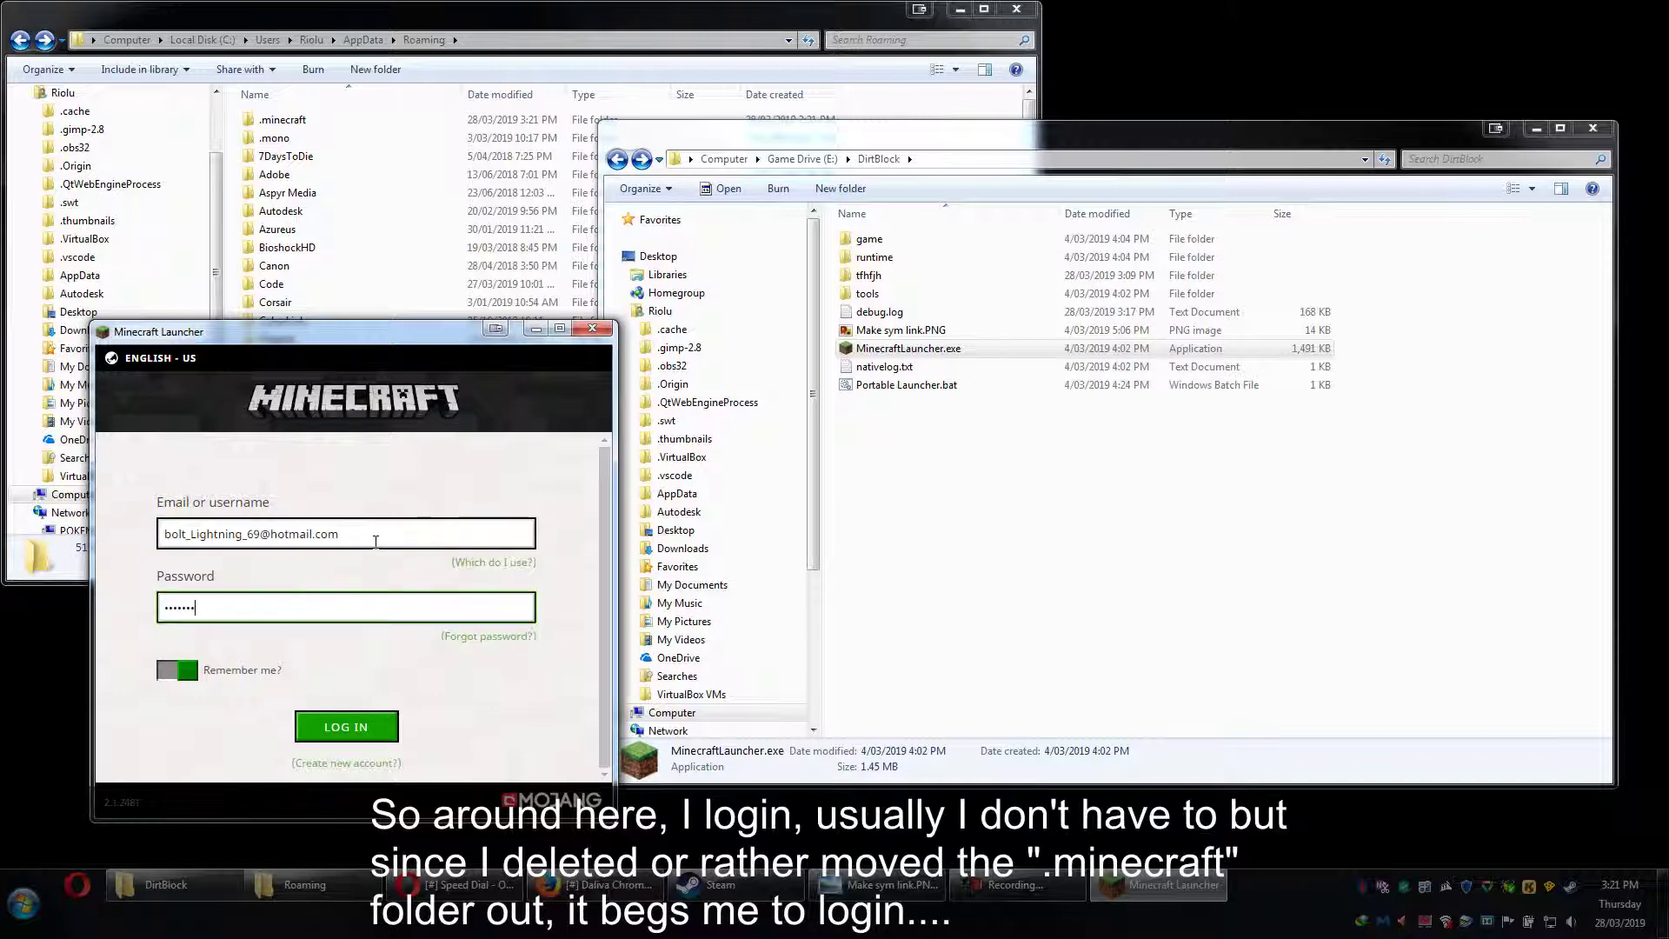
{"action": "type", "text": "x"}
{"action": "key", "text": "Return"}
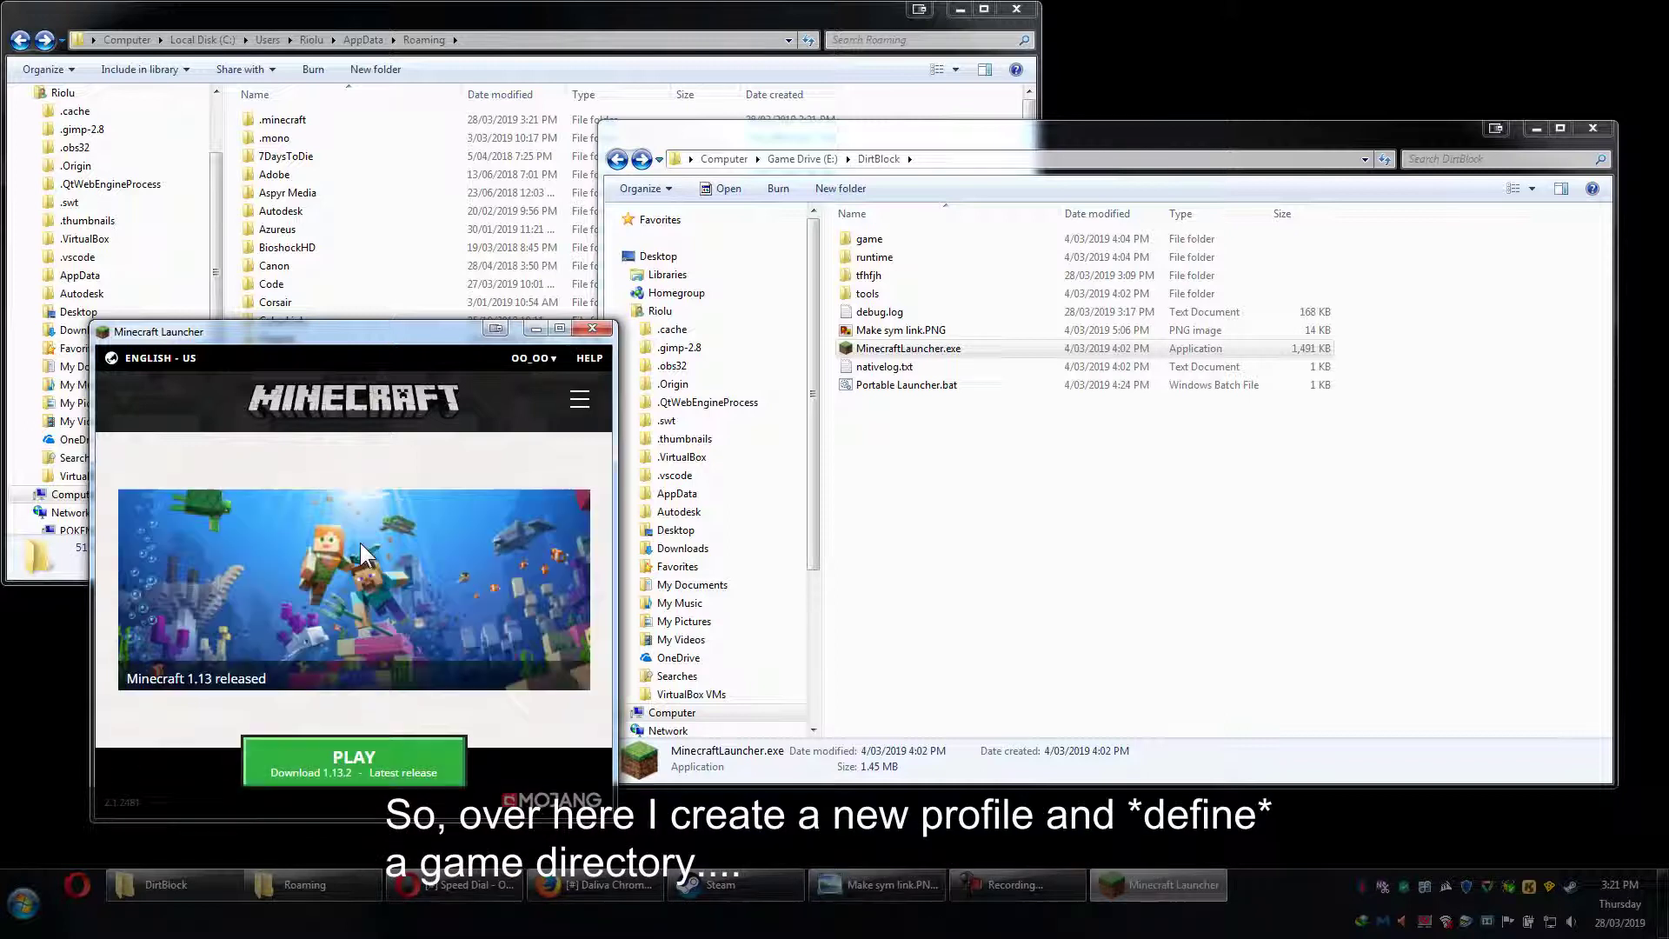
Add a new launch configuration and enable its custom game directory option.
{"action": "left_click", "coordinate": [580, 399]}
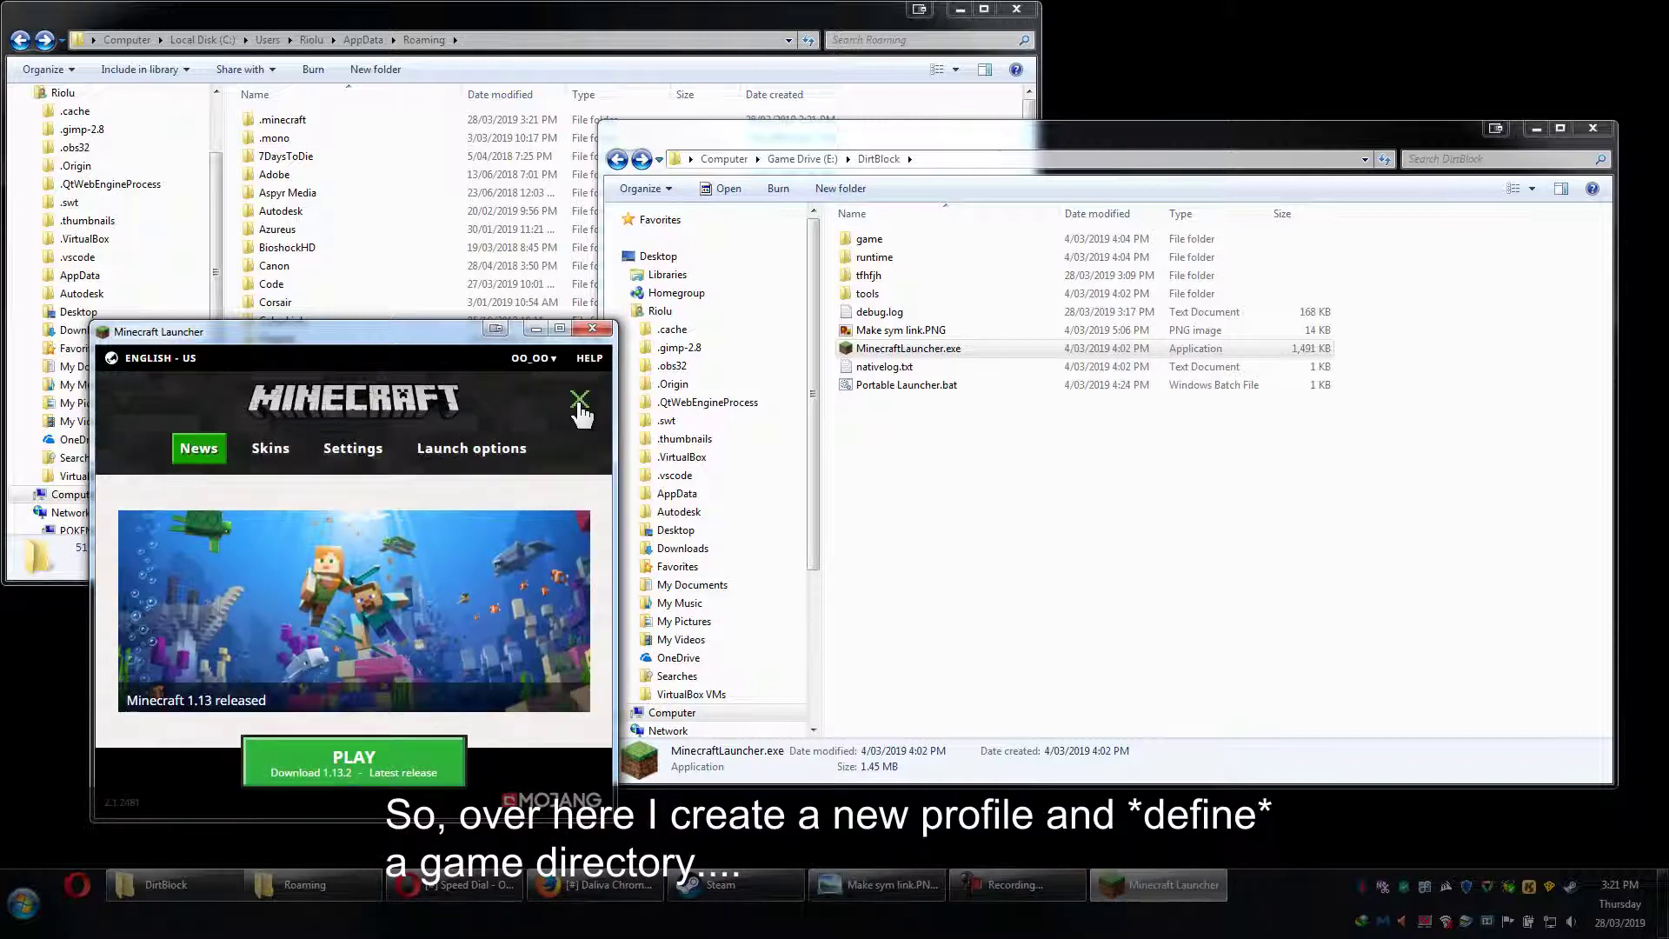
{"action": "left_click", "coordinate": [449, 459]}
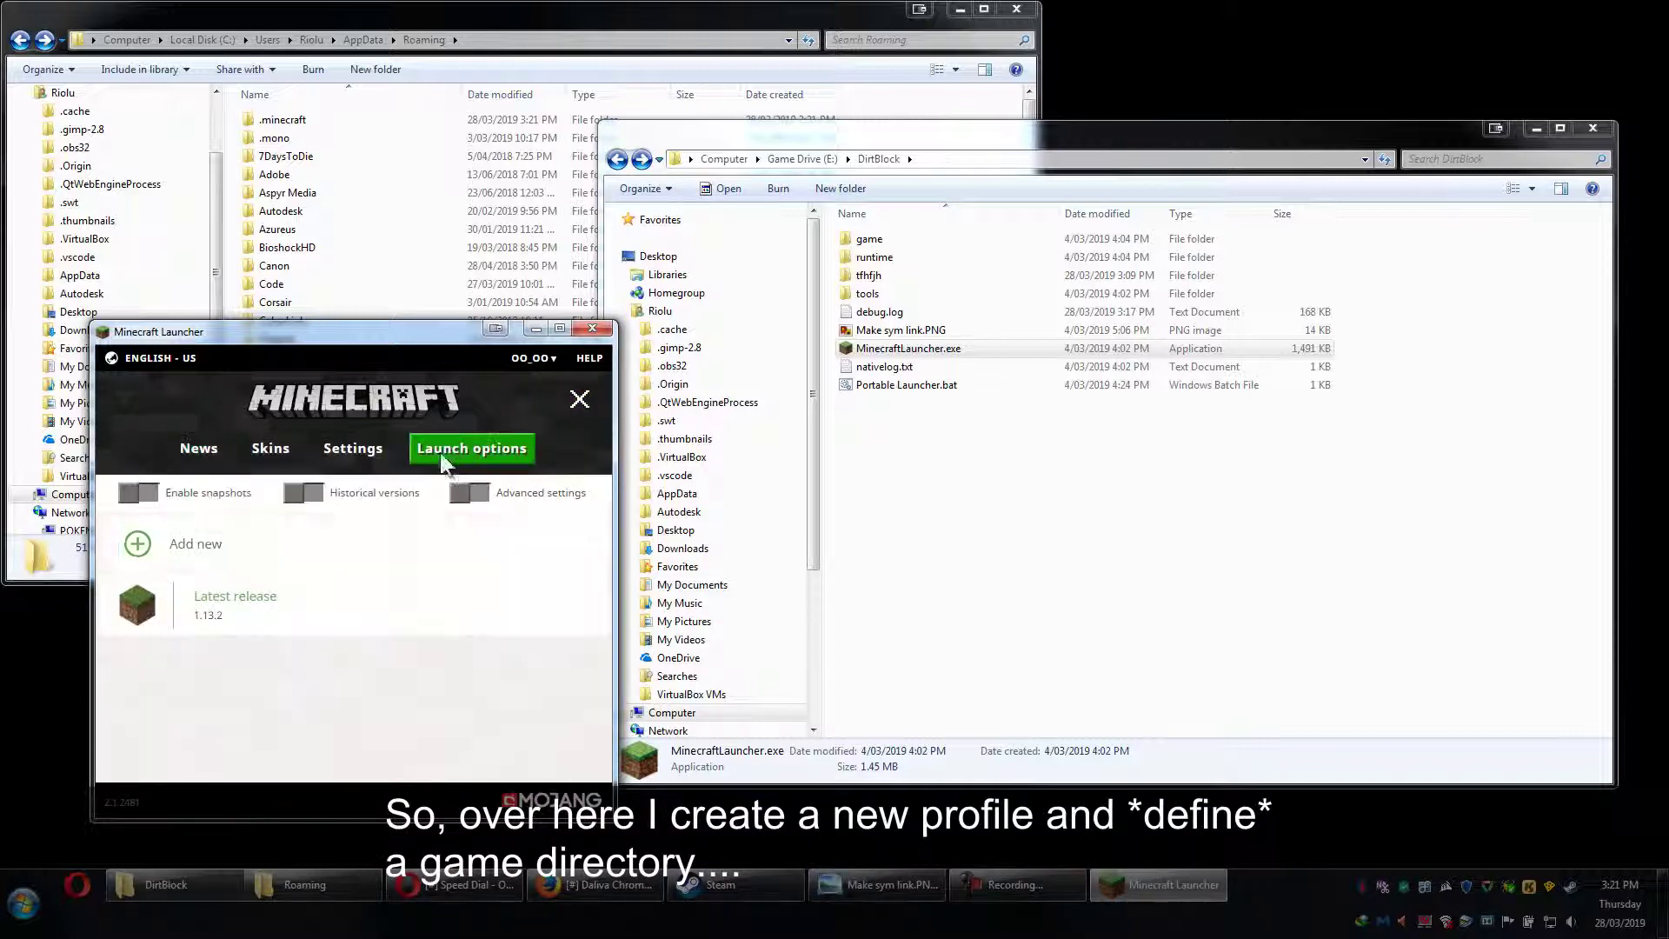
{"action": "left_click", "coordinate": [244, 564]}
{"action": "left_click", "coordinate": [198, 670]}
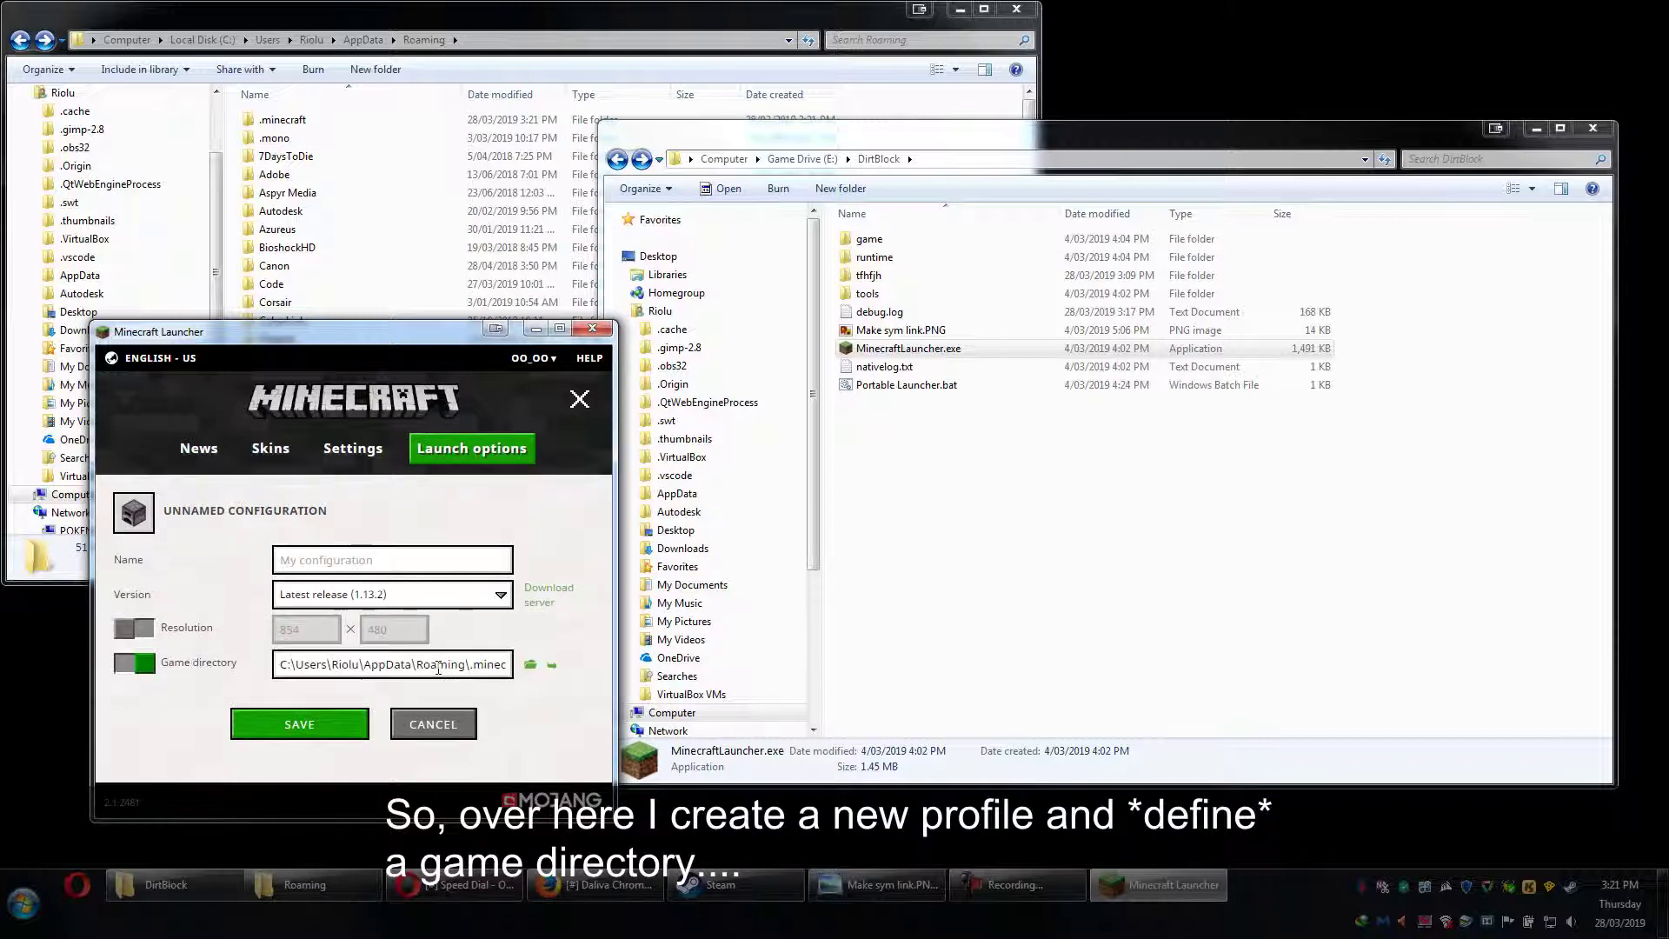
Set the configuration's game directory to the folder E:\DirtBlock\tfhfjh.
{"action": "left_click", "coordinate": [530, 665]}
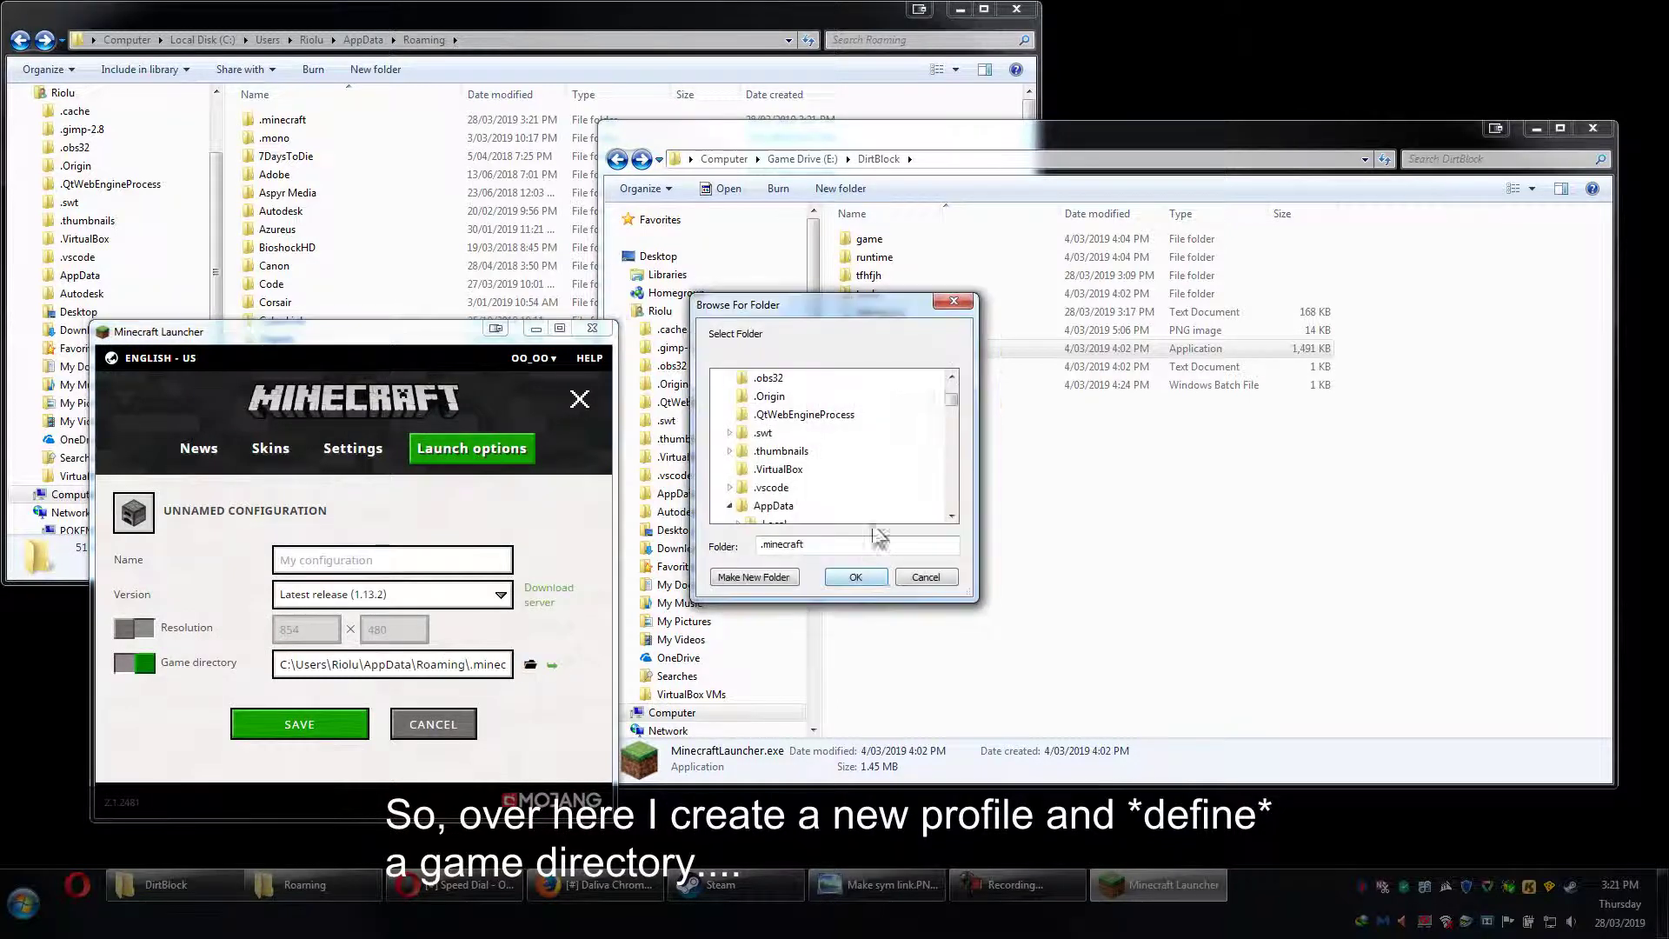
{"action": "left_click_drag", "start_coordinate": [948, 398], "coordinate": [921, 473]}
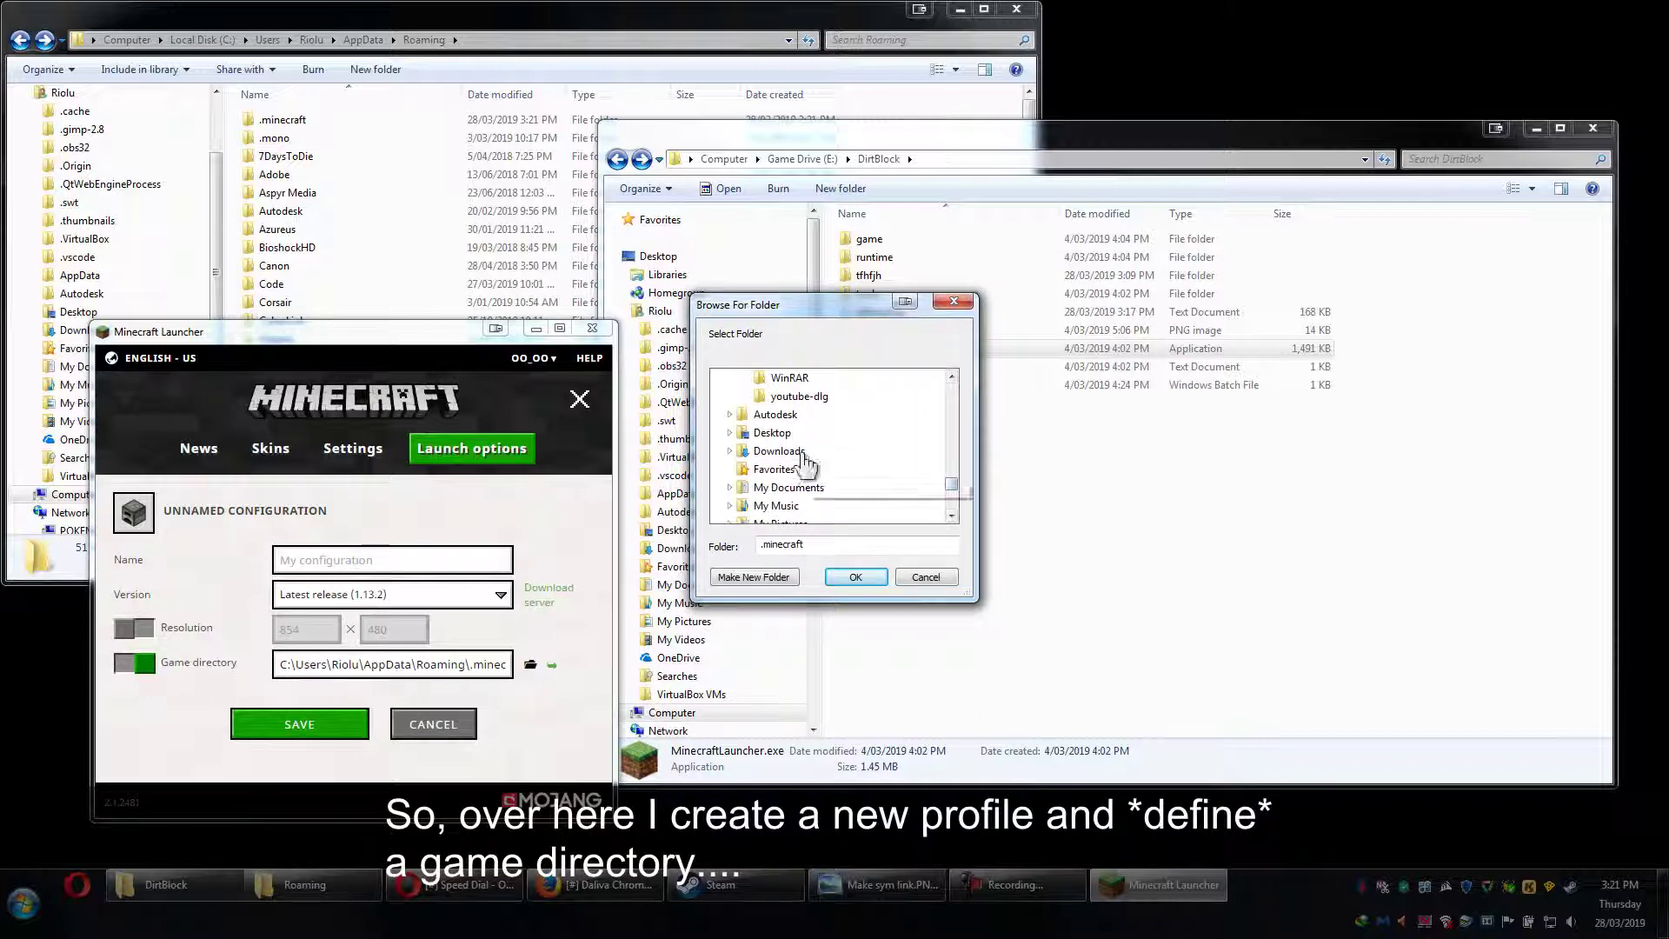
{"action": "scroll", "coordinate": [835, 452], "scroll_direction": "down", "scroll_amount": 3}
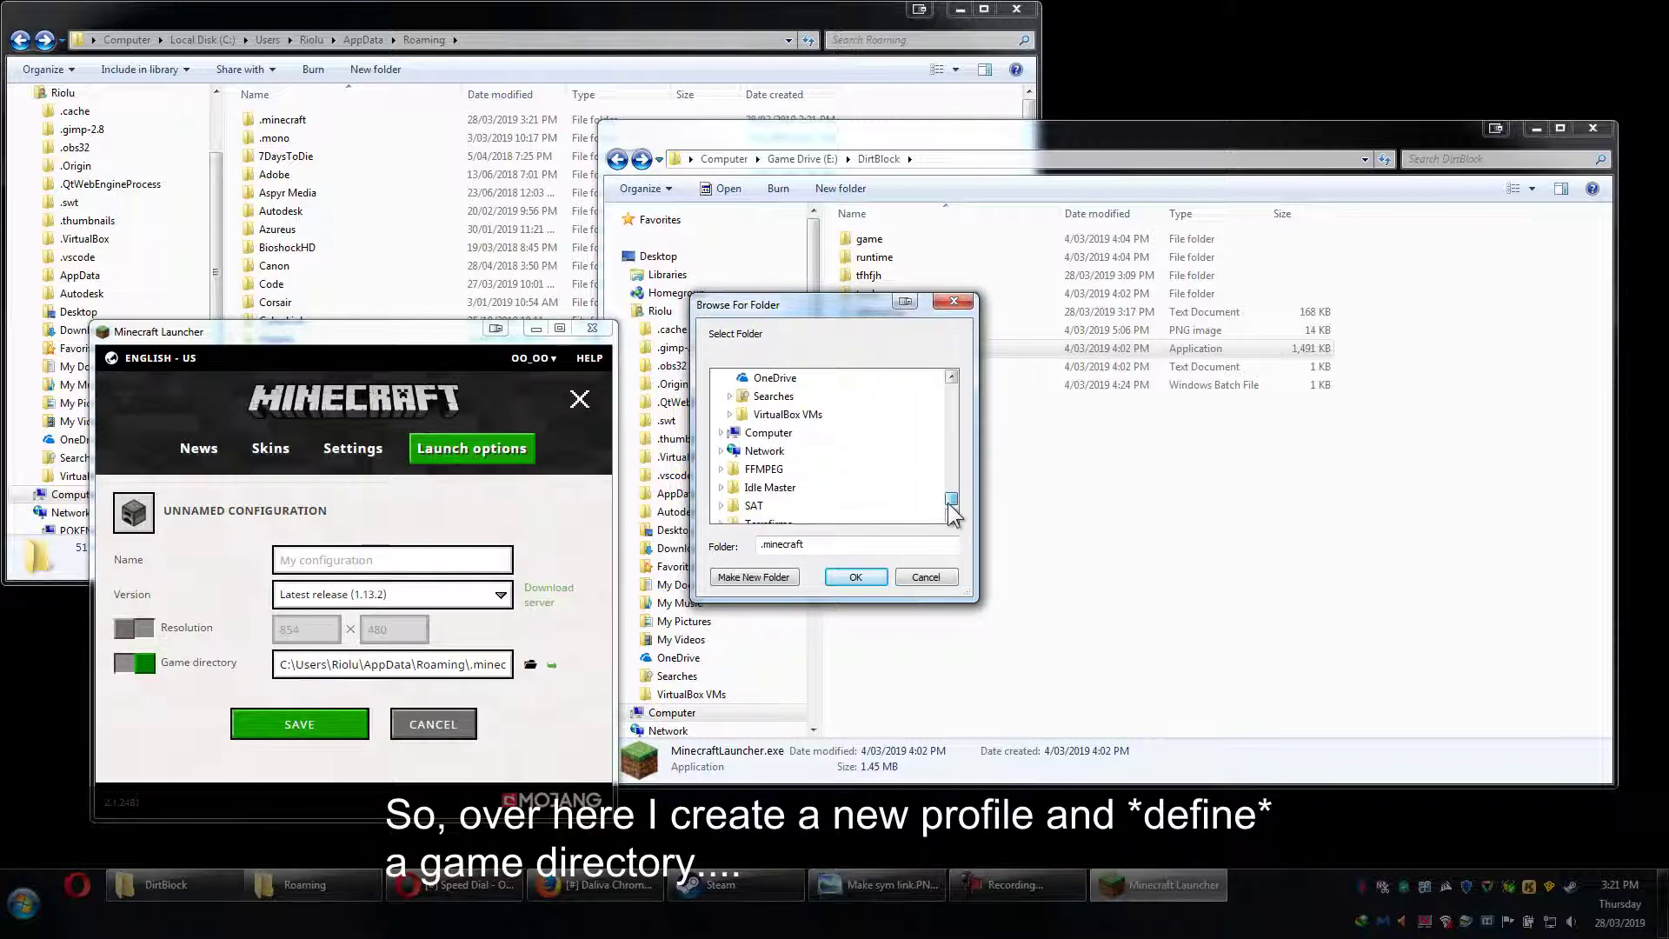
{"action": "left_click", "coordinate": [769, 417]}
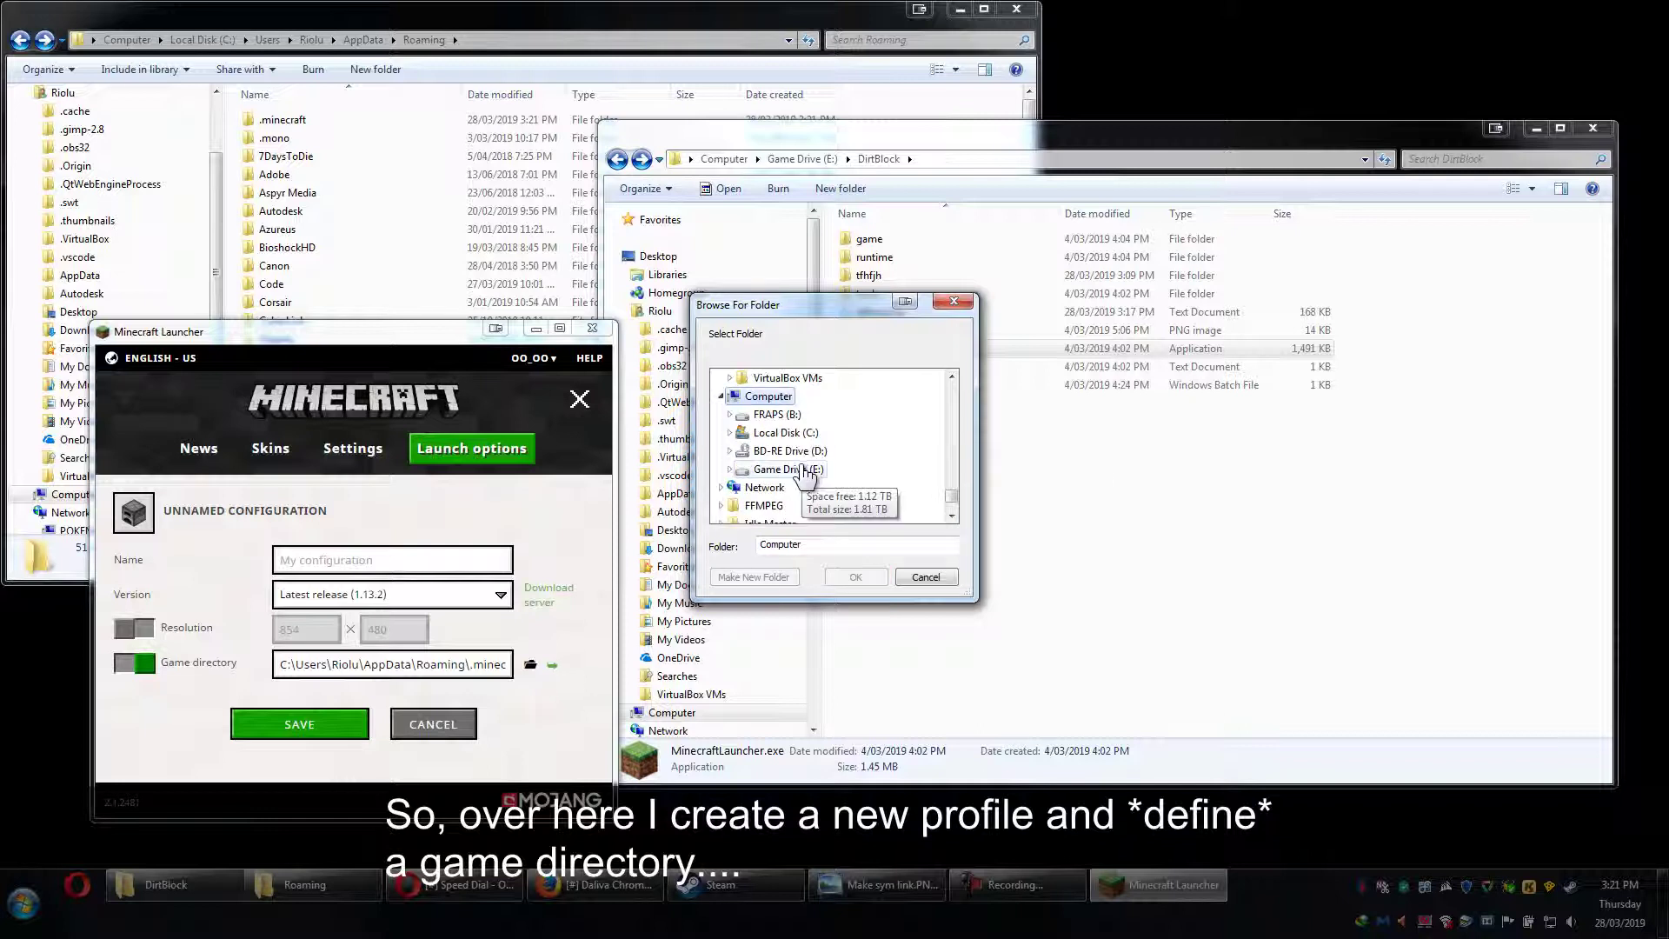
{"action": "double_click", "coordinate": [811, 469]}
{"action": "scroll", "coordinate": [827, 478], "scroll_direction": "up", "scroll_amount": 3}
{"action": "double_click", "coordinate": [821, 451]}
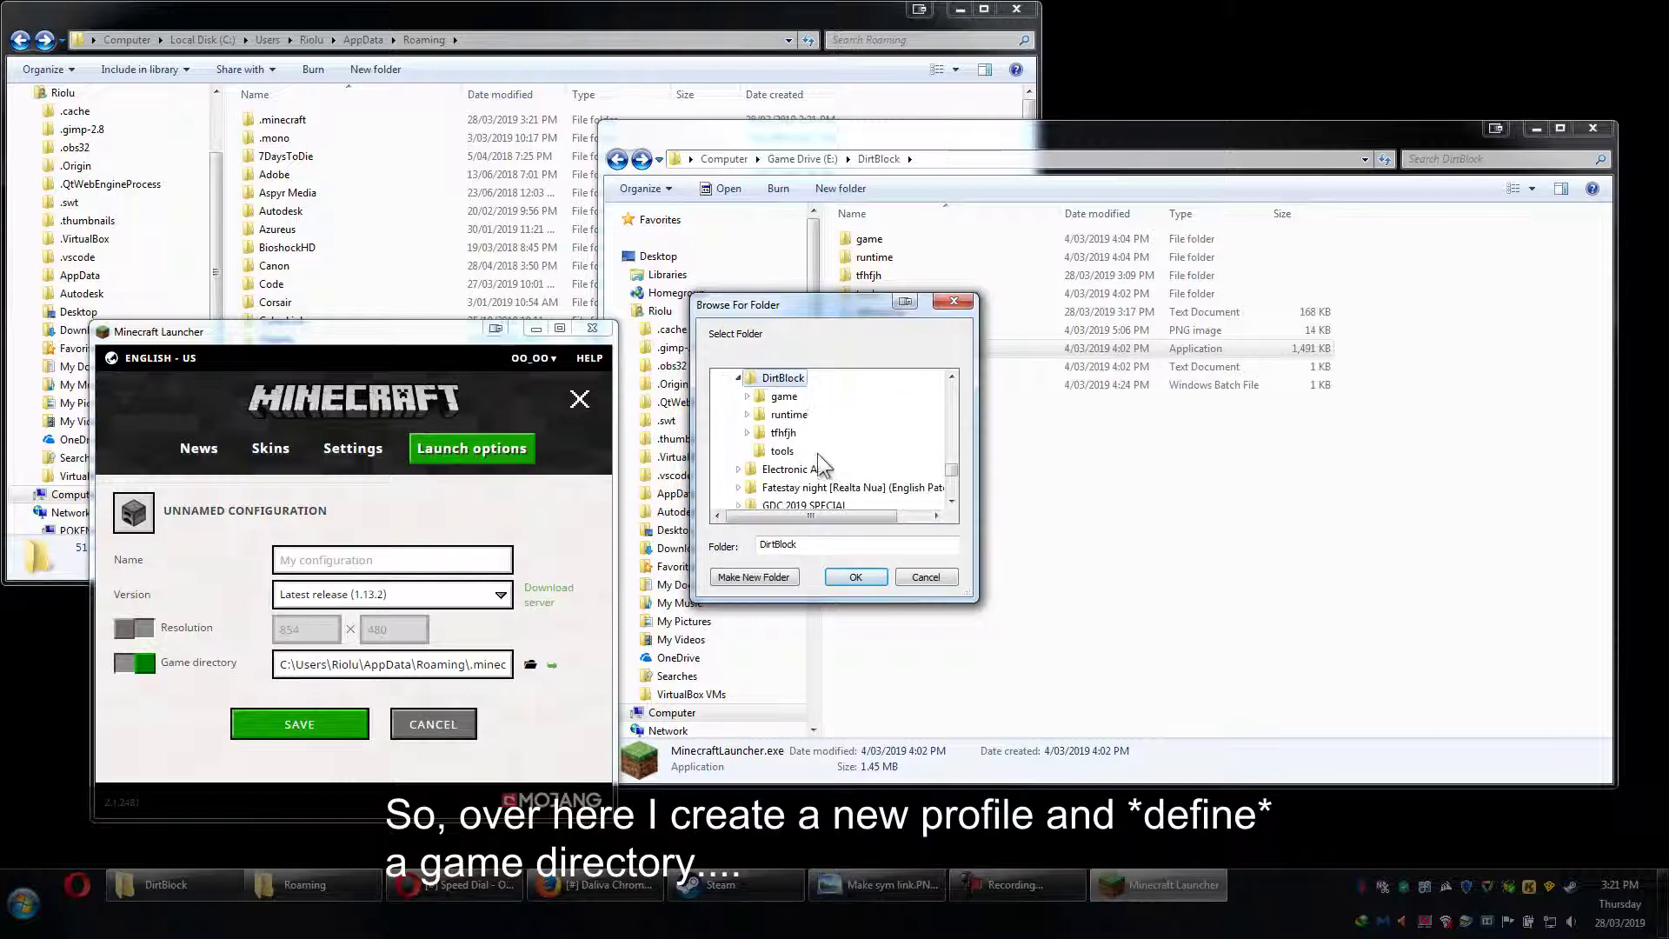
{"action": "double_click", "coordinate": [784, 487]}
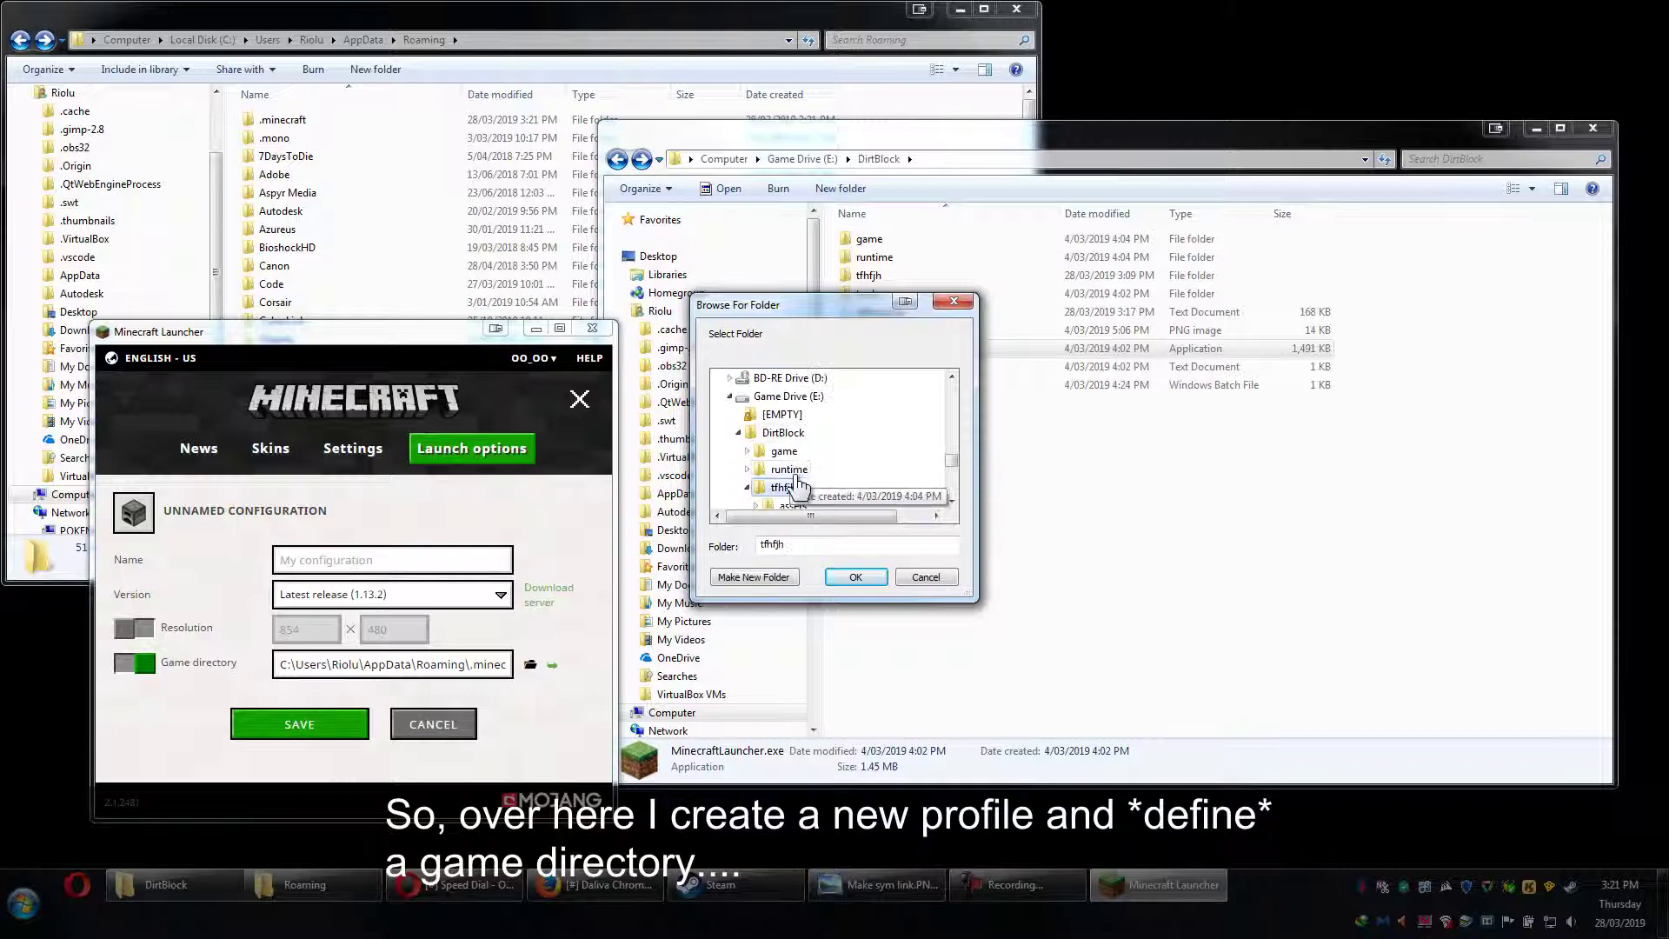
{"action": "left_click", "coordinate": [856, 577]}
Check the chosen game directory path against the contents of the tfhfjh folder in Explorer.
{"action": "left_click_drag", "start_coordinate": [387, 664], "coordinate": [332, 665]}
{"action": "left_click", "coordinate": [887, 278]}
{"action": "double_click", "coordinate": [889, 278]}
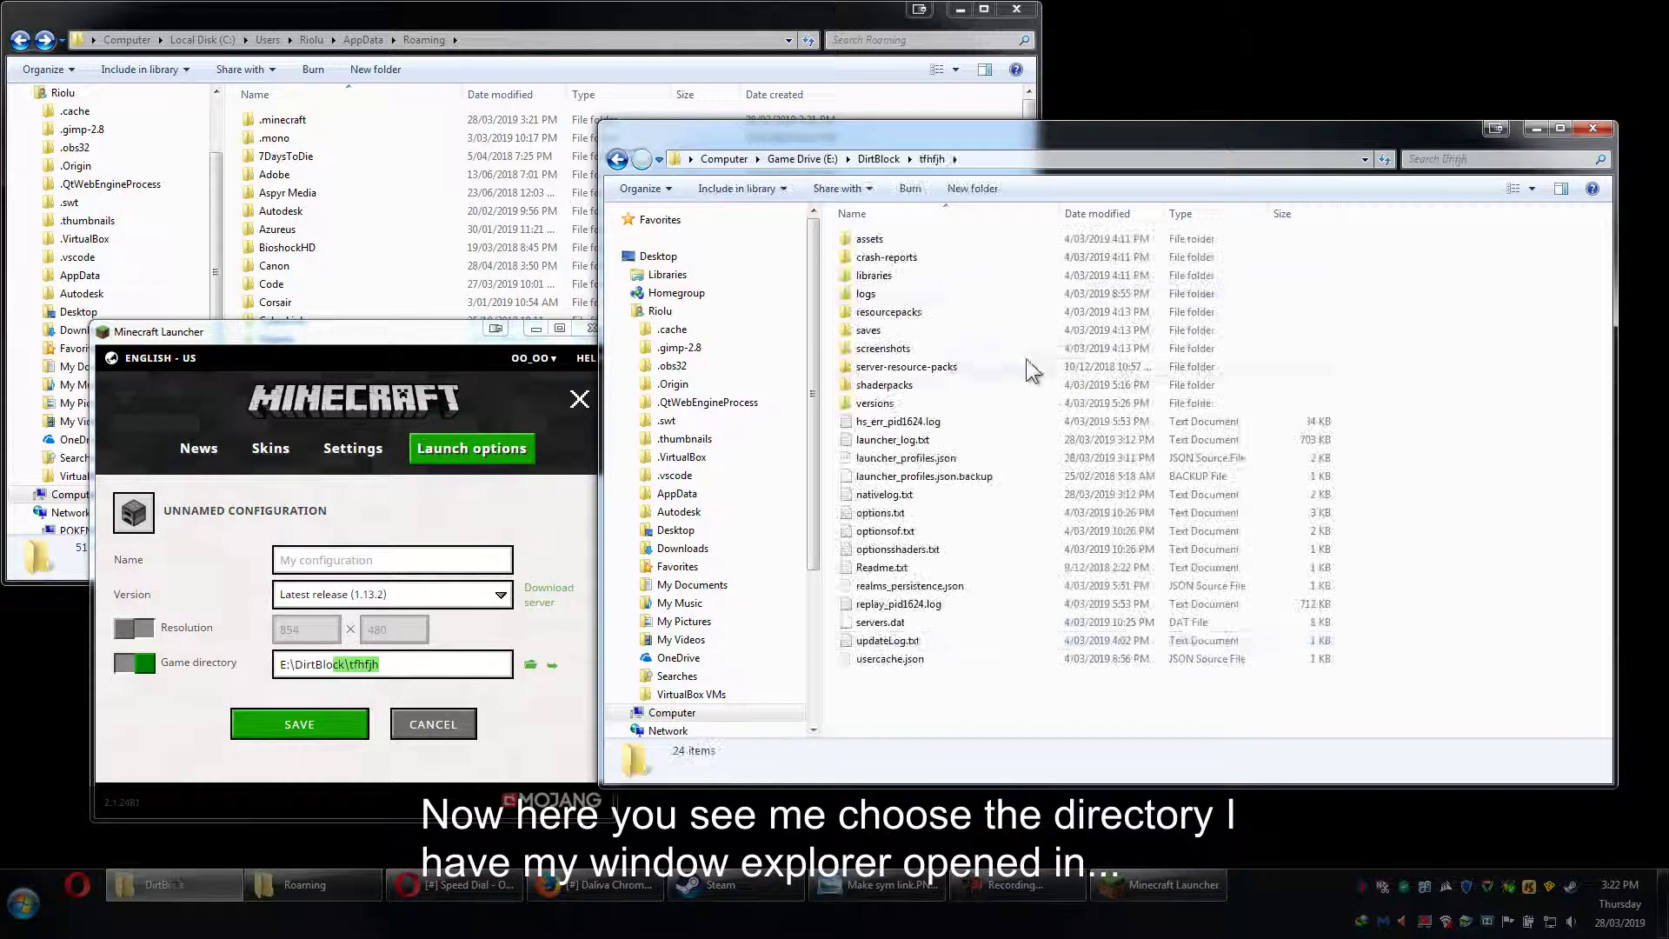
{"action": "left_click_drag", "start_coordinate": [998, 693], "coordinate": [999, 564]}
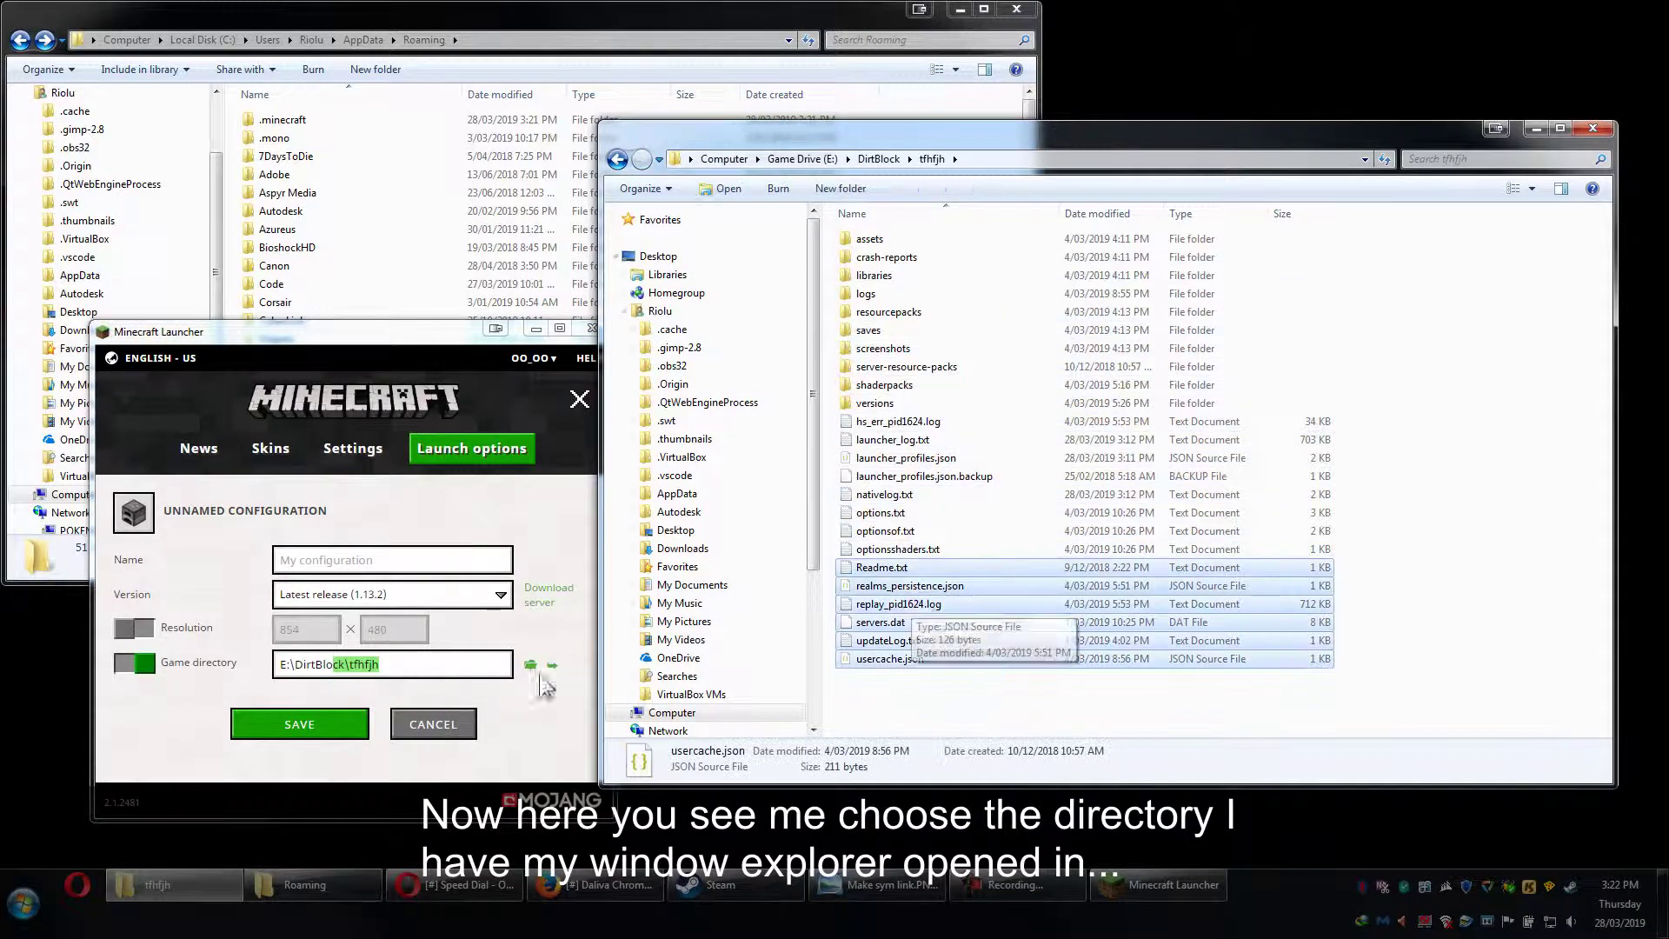
Save the new launch configuration and start the game from the launcher's settings page.
{"action": "left_click", "coordinate": [323, 726]}
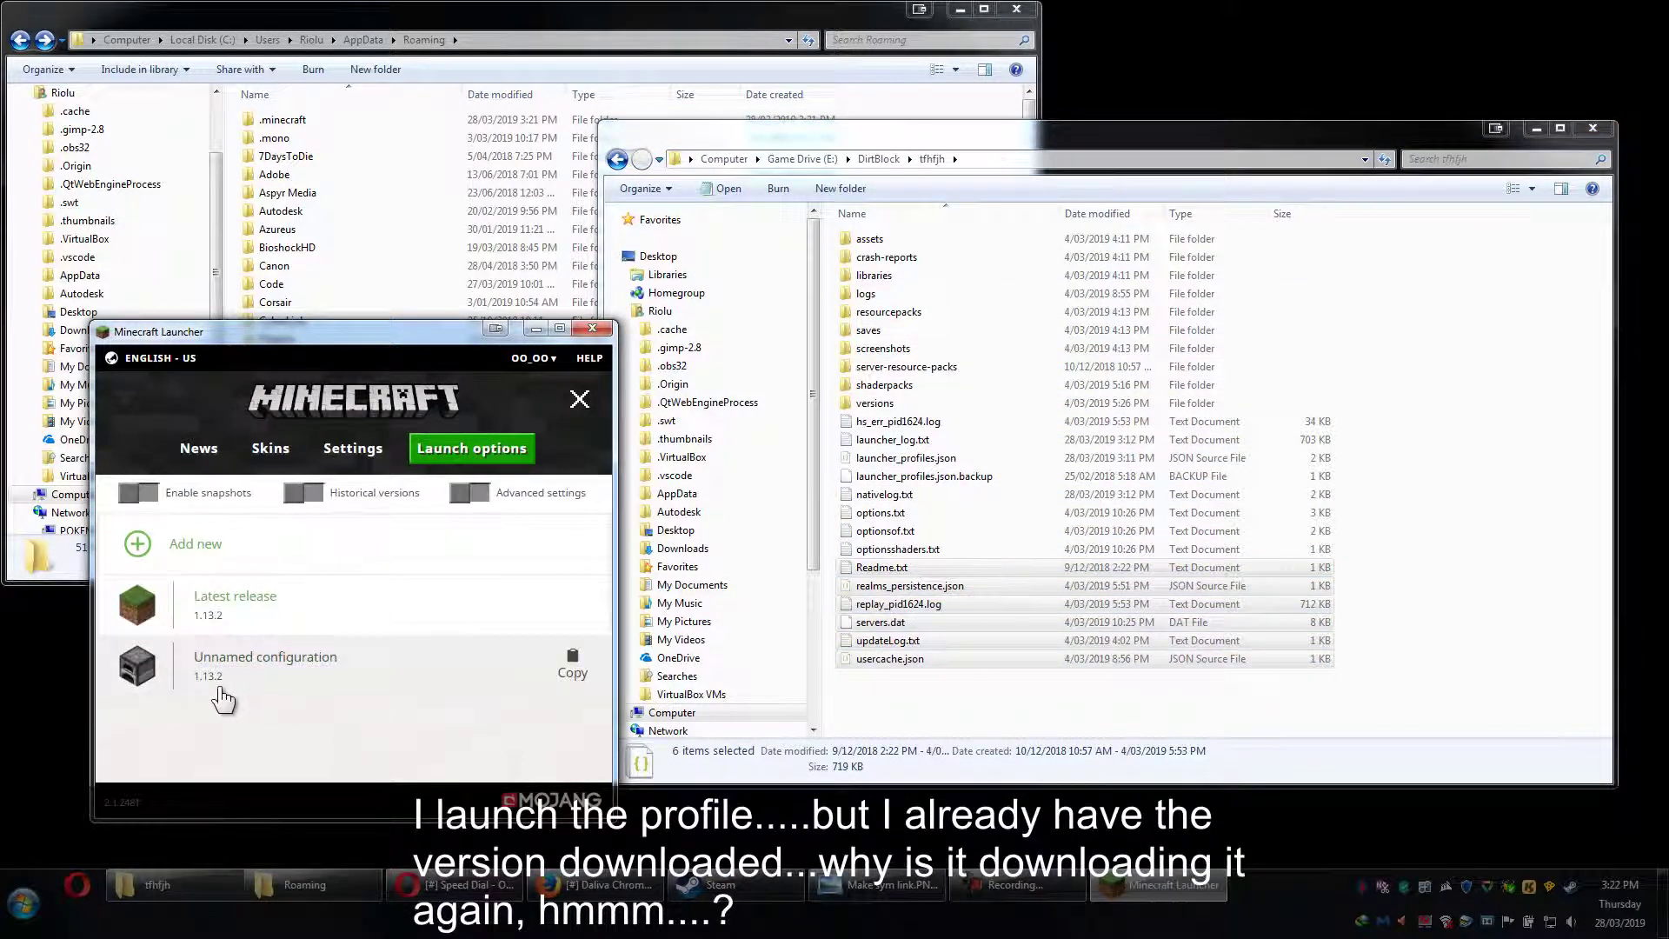
{"action": "left_click", "coordinate": [350, 447]}
{"action": "left_click", "coordinate": [294, 760]}
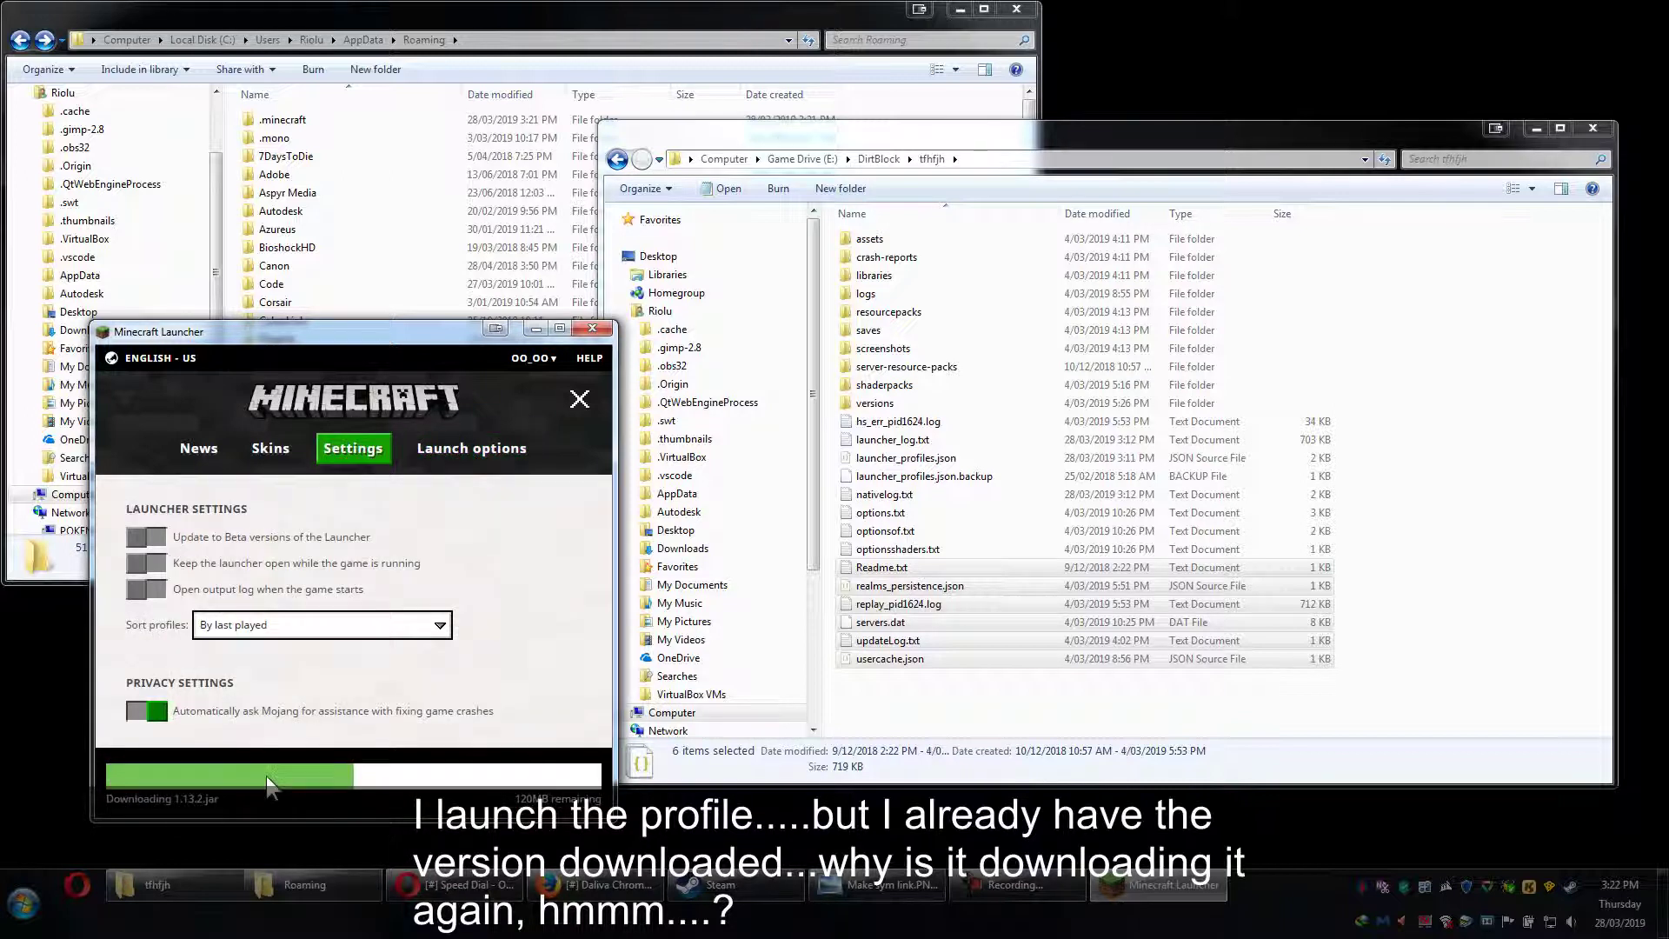
Examine the files in the tfhfjh versions\1.13.2 folder and compare them with the launcher's current download.
{"action": "double_click", "coordinate": [905, 404]}
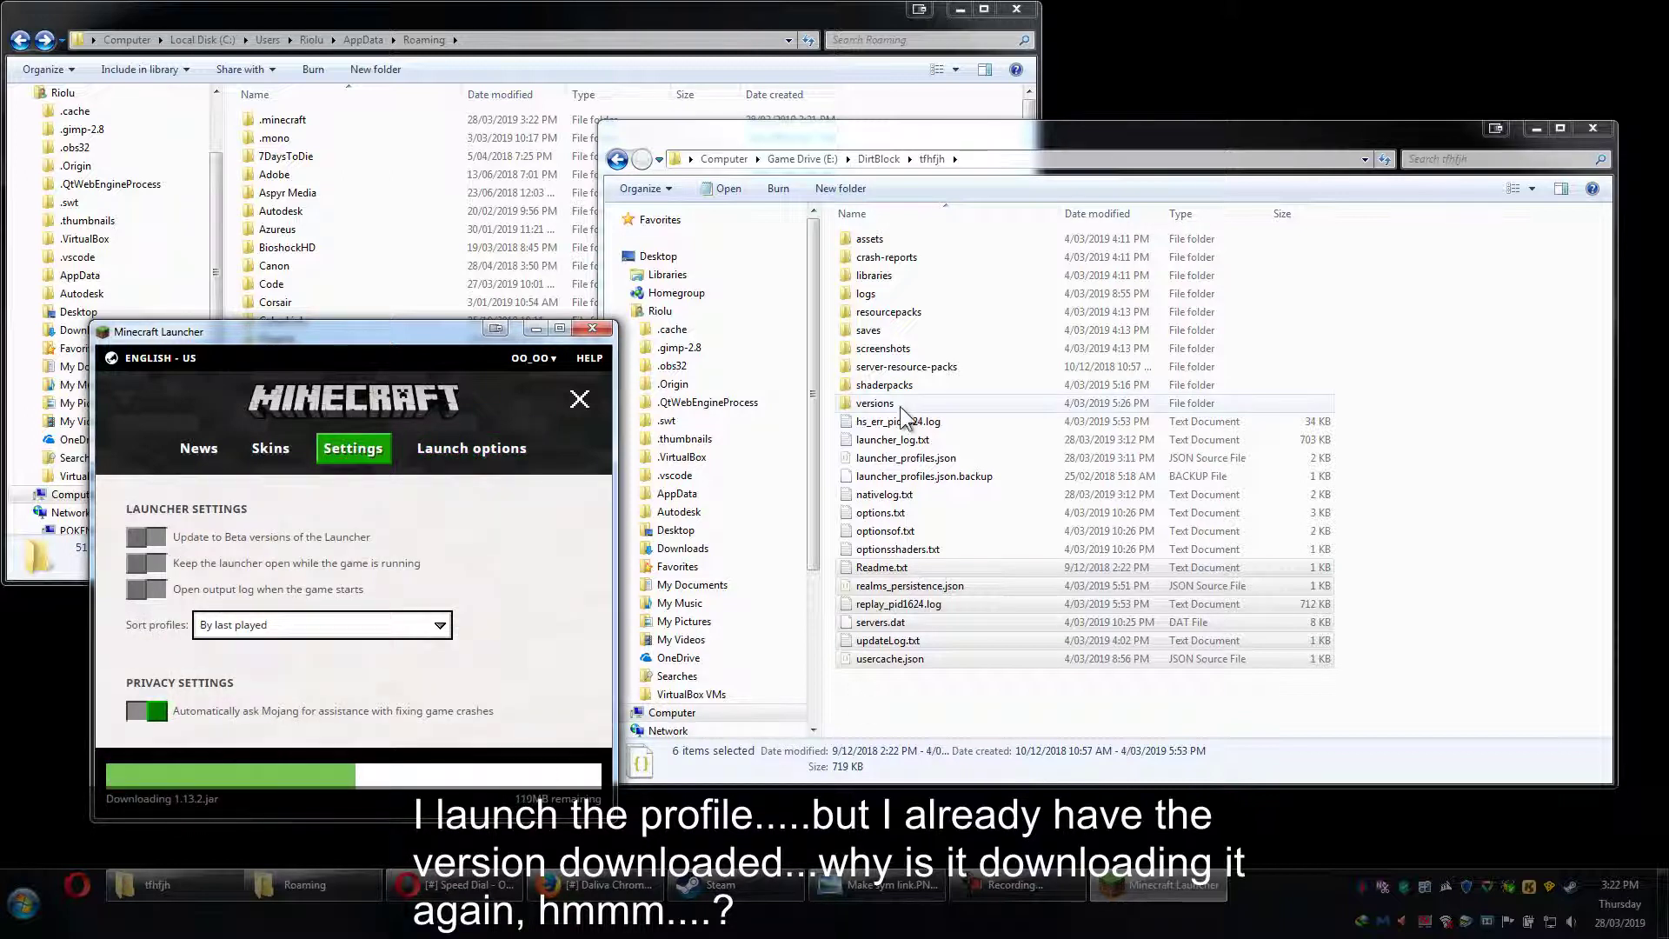
{"action": "double_click", "coordinate": [870, 422]}
{"action": "left_click_drag", "start_coordinate": [900, 339], "coordinate": [890, 252]}
{"action": "left_click", "coordinate": [180, 813]}
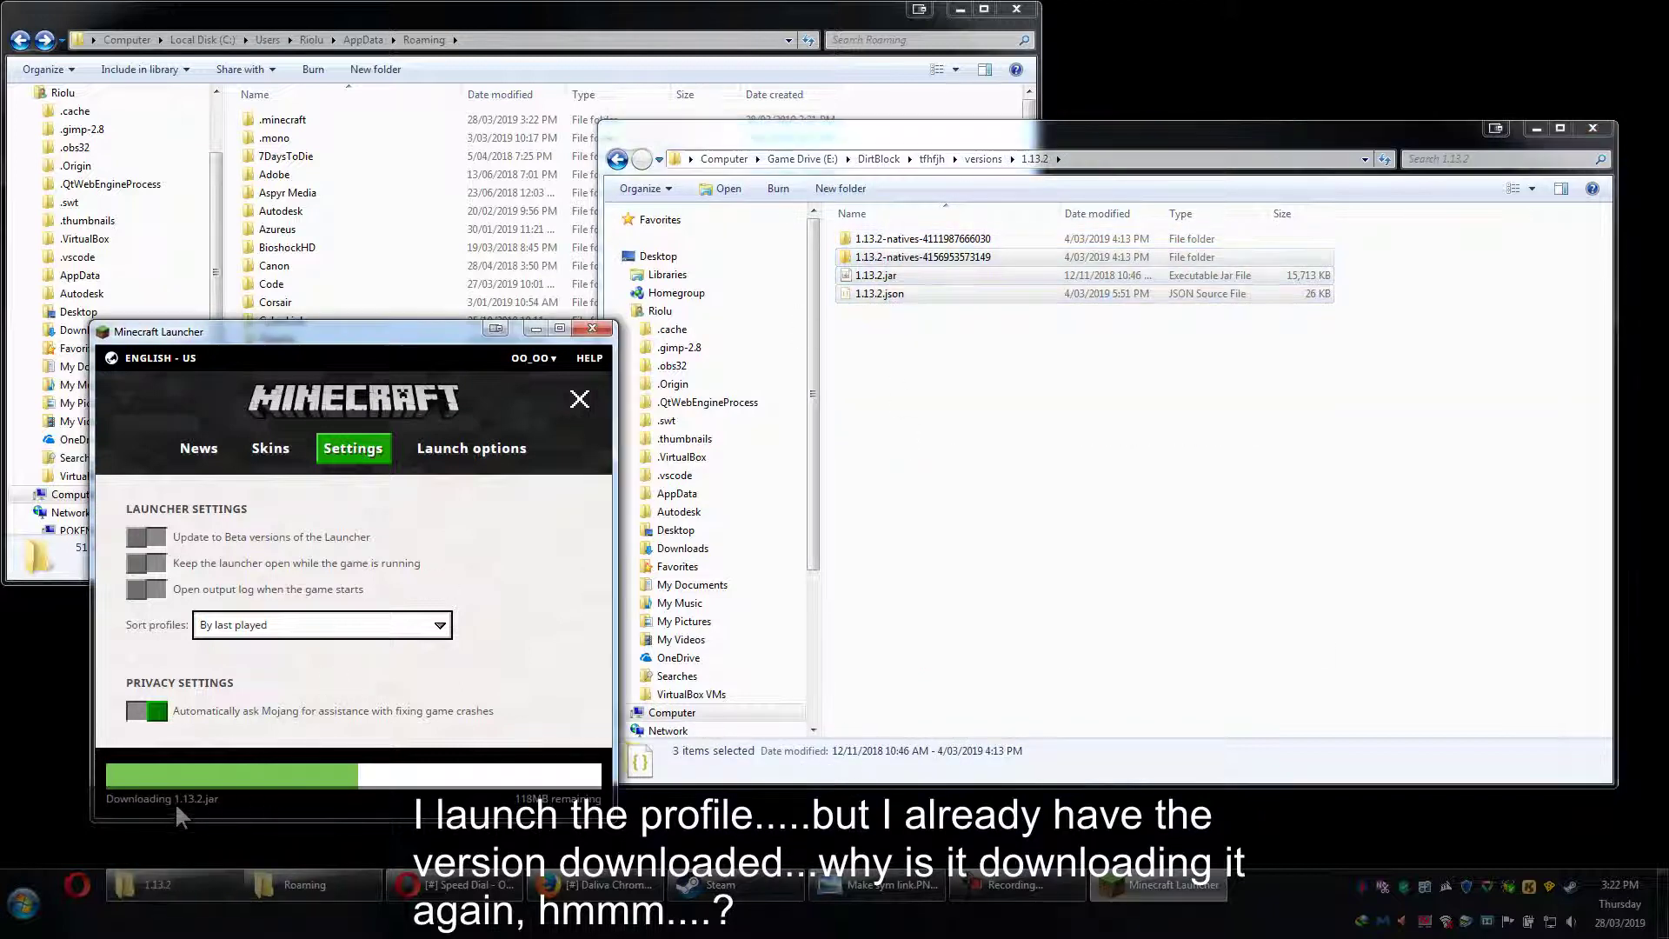
Close the Minecraft Launcher and permanently delete the .minecraft folder from Roaming.
{"action": "left_click", "coordinate": [597, 328]}
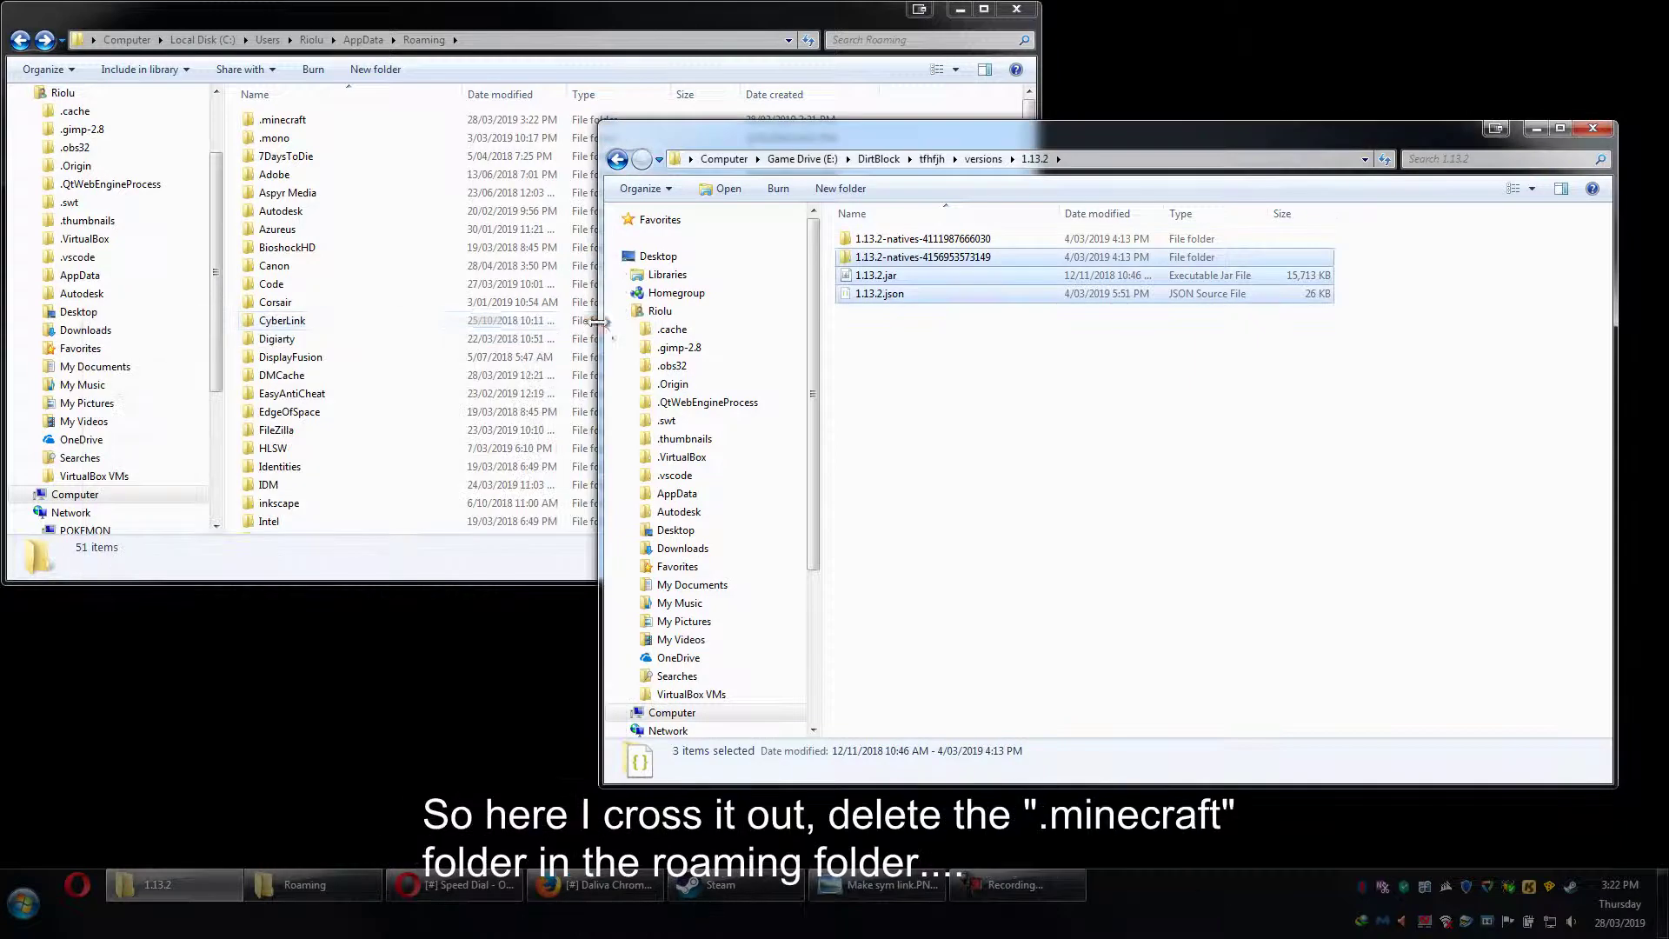
{"action": "right_click", "coordinate": [426, 119]}
{"action": "left_click", "coordinate": [470, 740]}
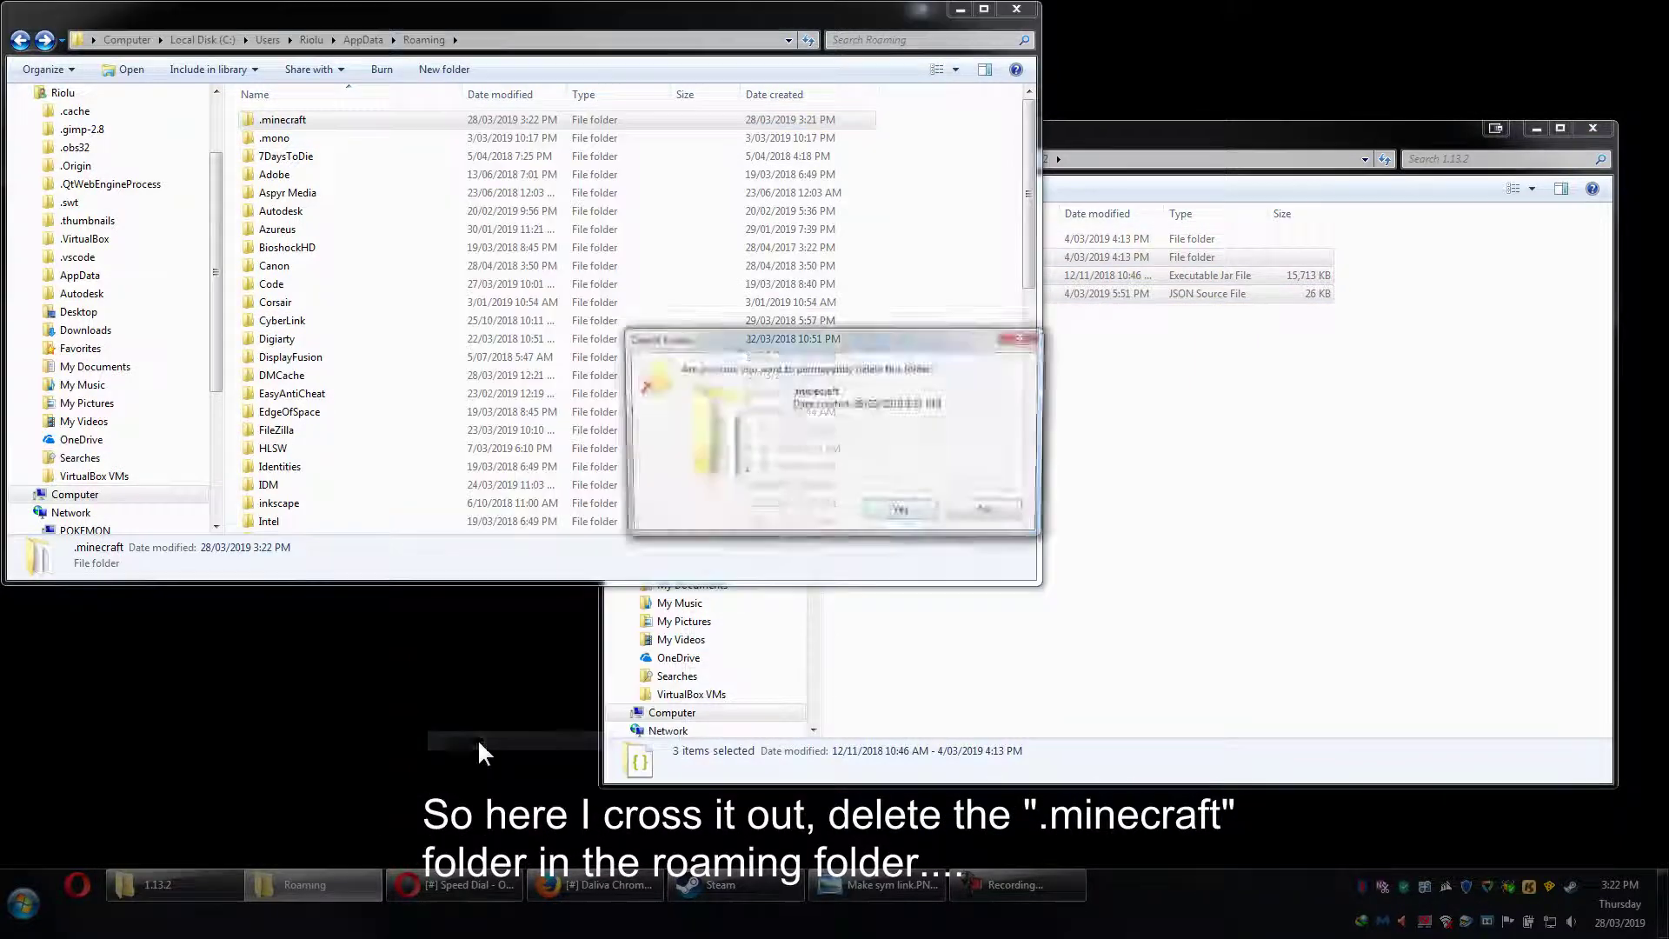
{"action": "left_click", "coordinate": [913, 497]}
Return from the 1.13.2 folder to the DirtBlock folder in Explorer.
{"action": "left_click", "coordinate": [1199, 455]}
{"action": "left_click", "coordinate": [618, 165]}
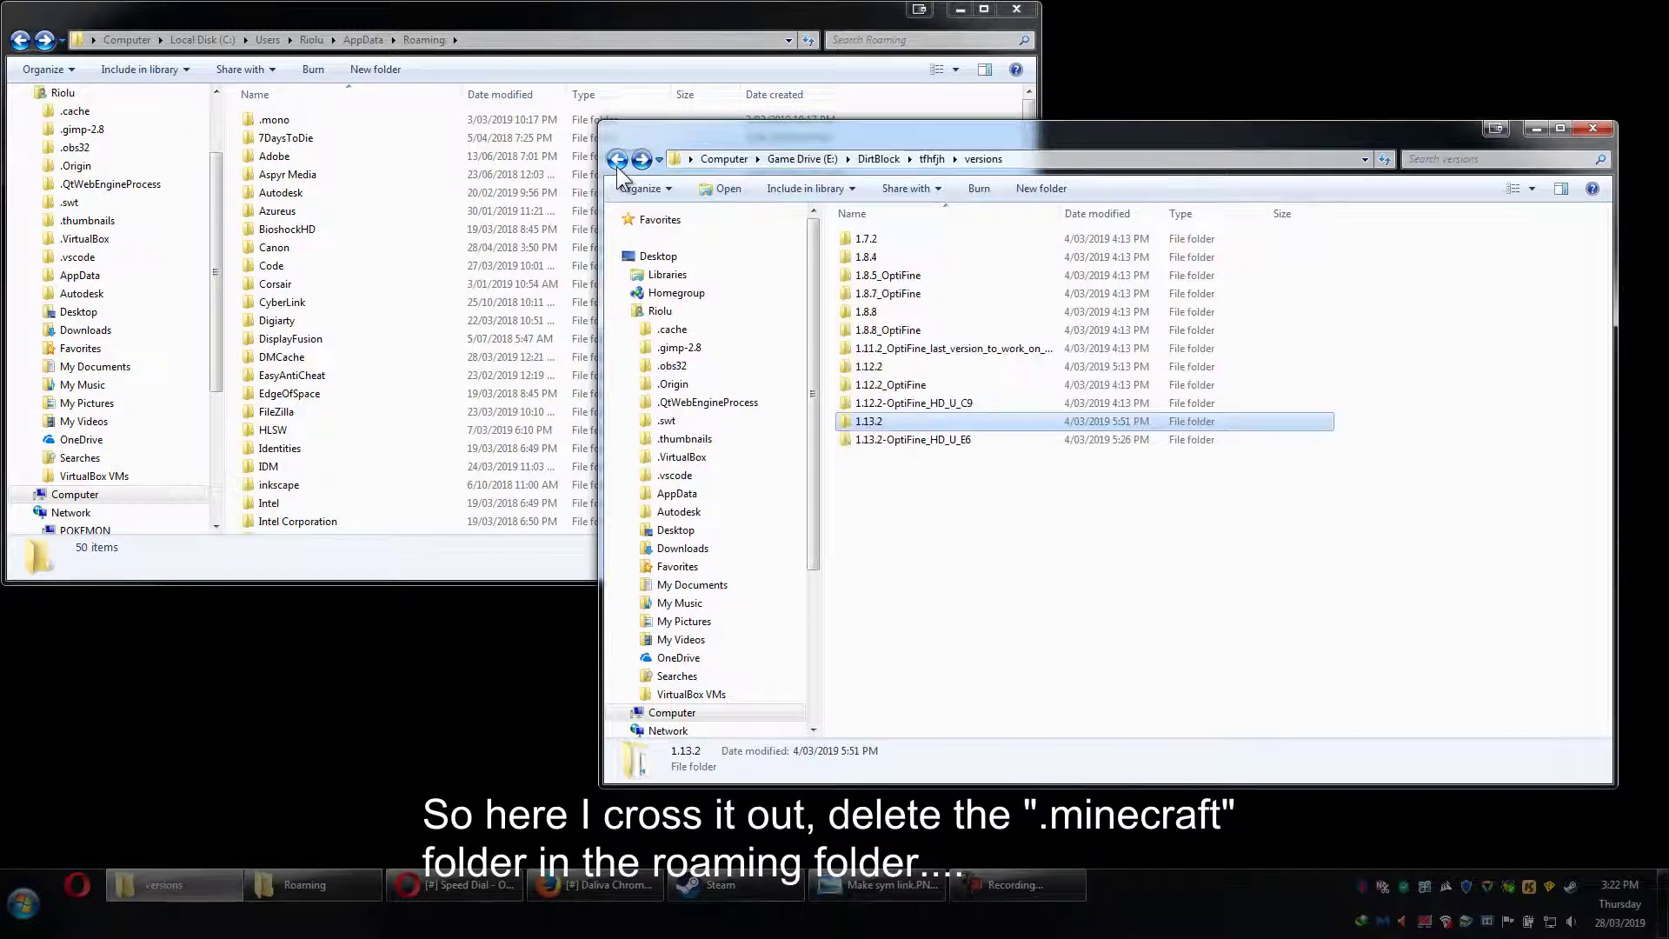
{"action": "left_click", "coordinate": [619, 165]}
{"action": "left_click", "coordinate": [619, 163]}
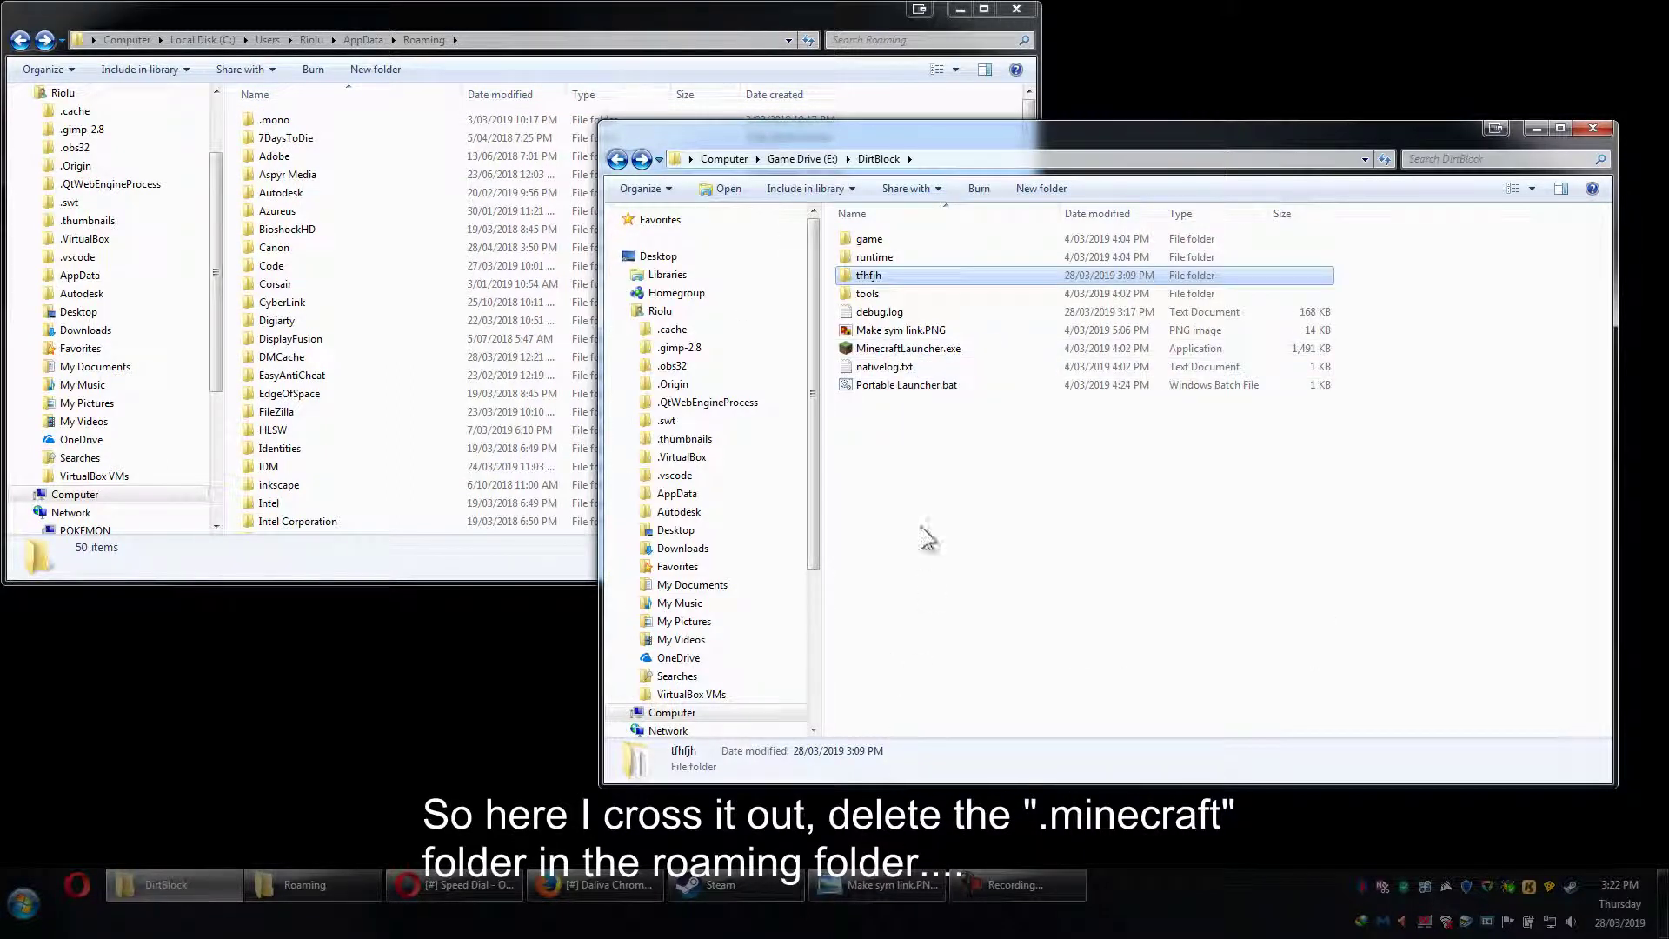
{"action": "double_click", "coordinate": [908, 350]}
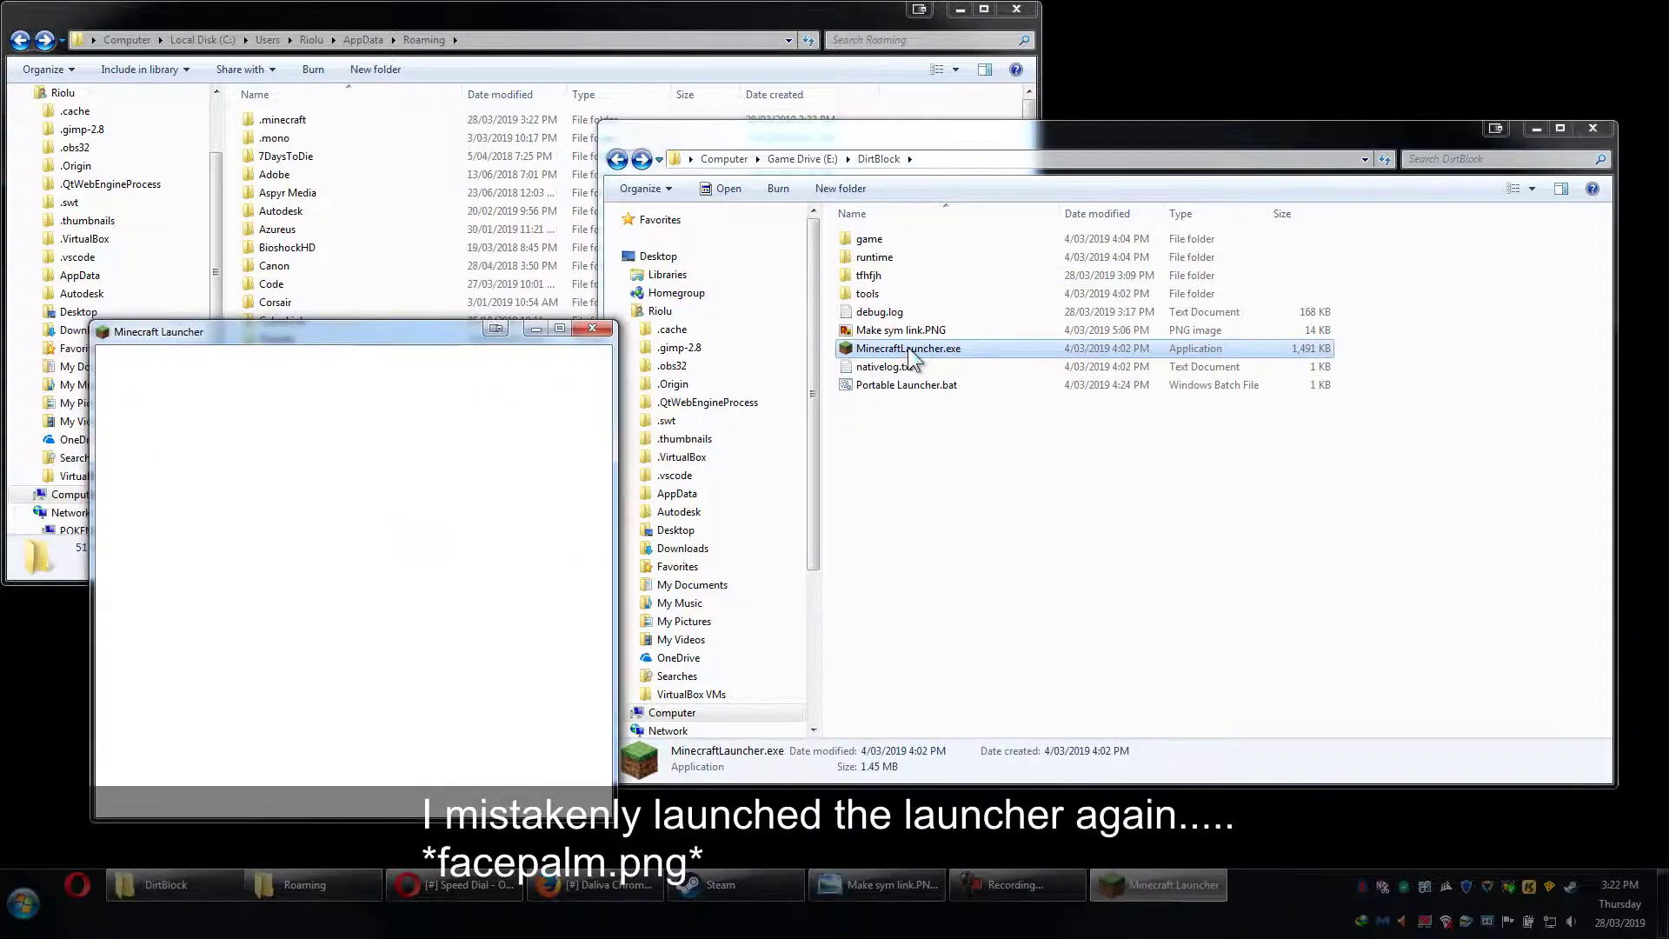
{"action": "left_click", "coordinate": [592, 330]}
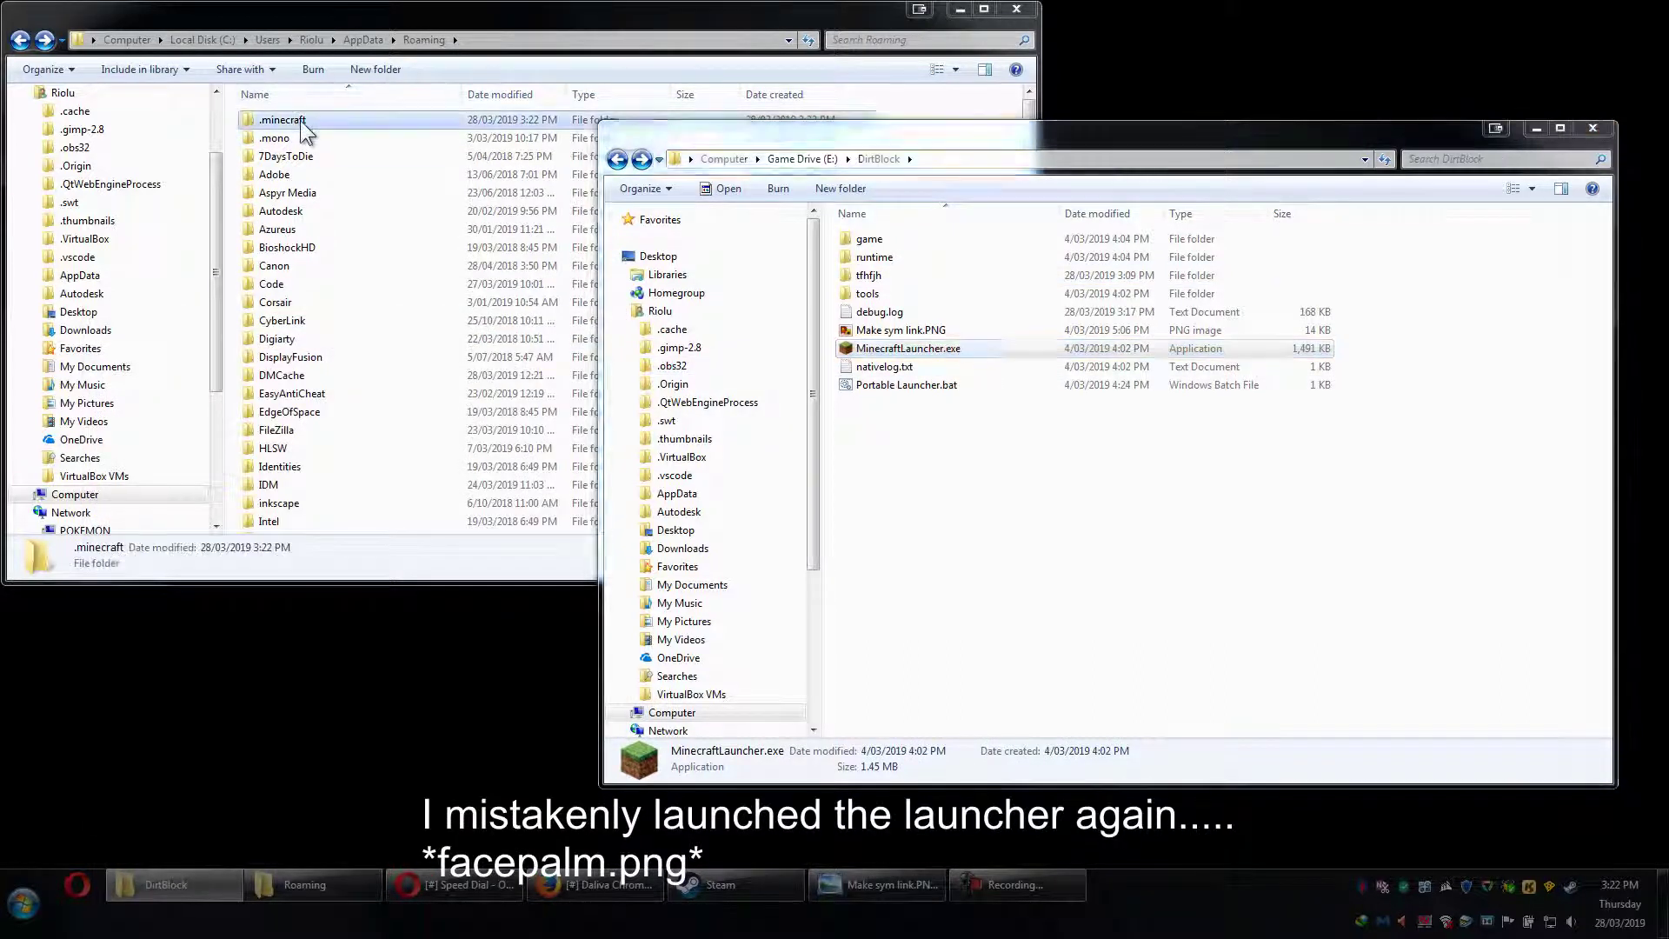
{"action": "right_click", "coordinate": [300, 120]}
{"action": "left_click", "coordinate": [353, 748]}
{"action": "left_click", "coordinate": [913, 530]}
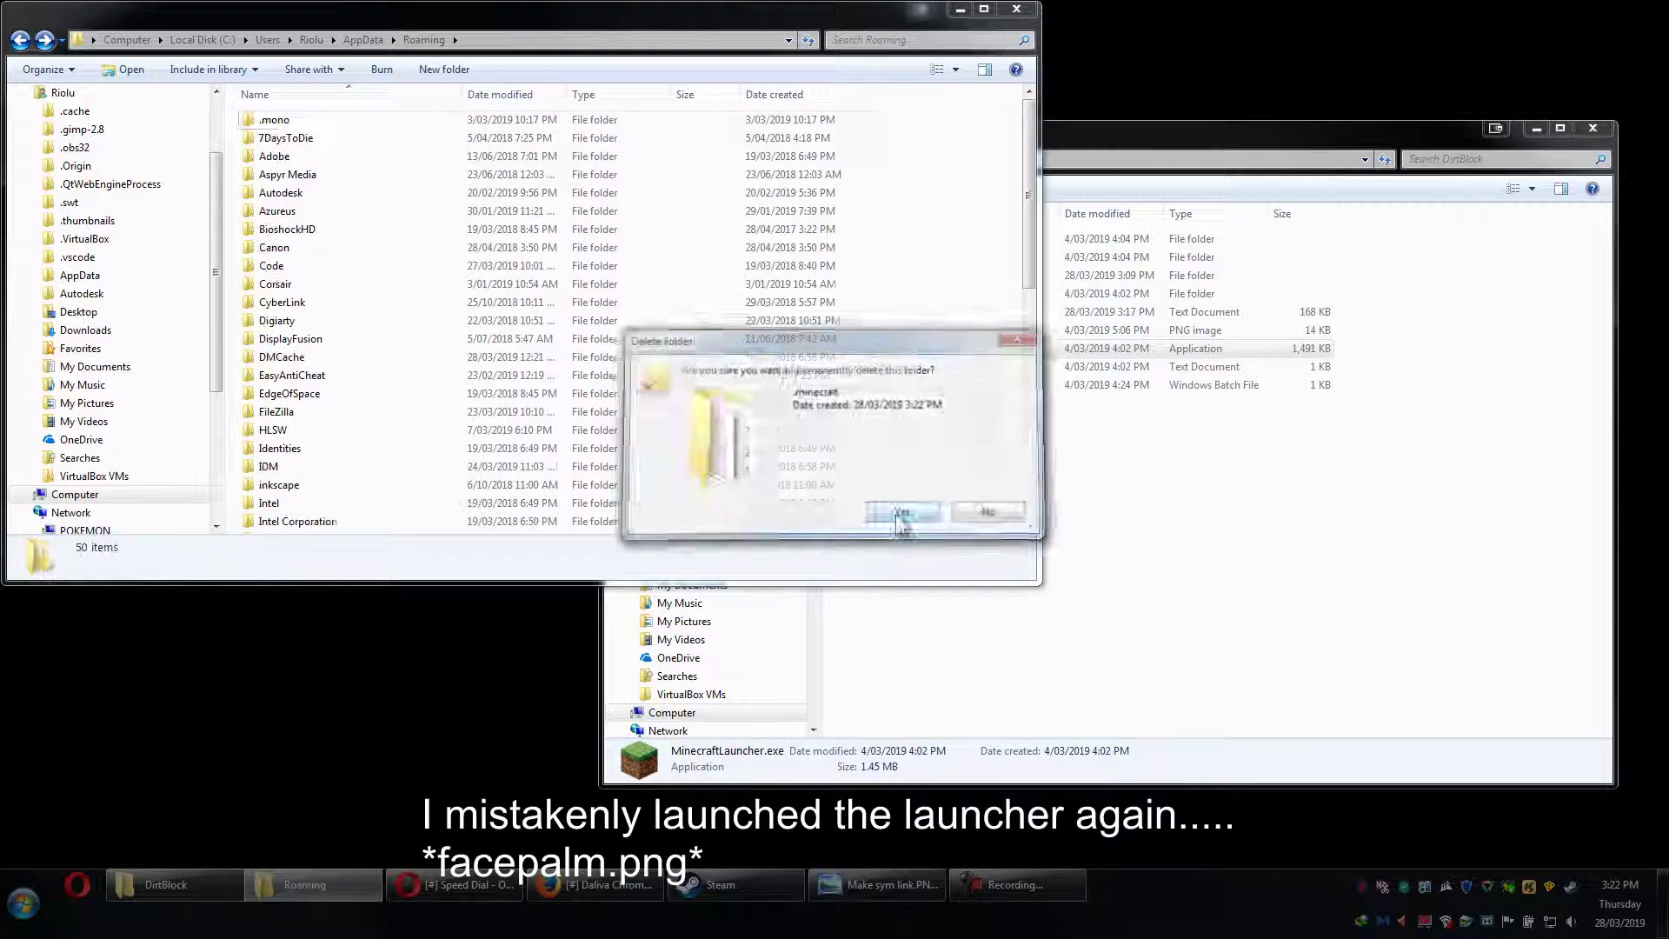
Bring up the Make sym link.PNG reference and open a Command Prompt as administrator alongside it.
{"action": "left_click", "coordinate": [874, 885]}
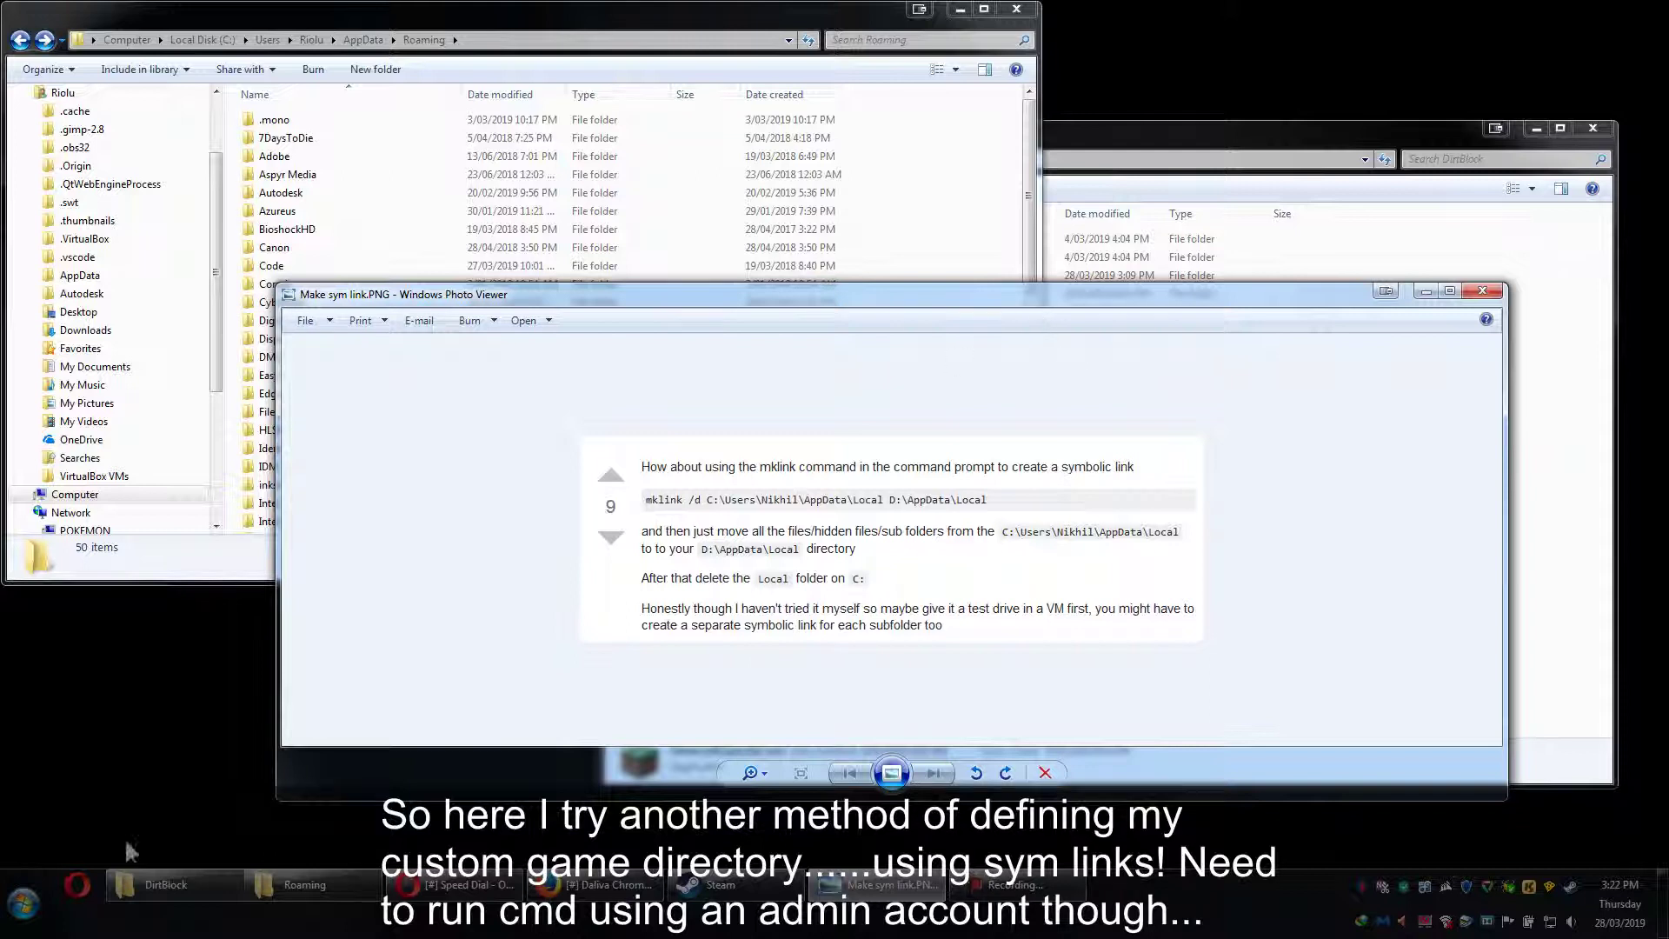
{"action": "left_click", "coordinate": [24, 908]}
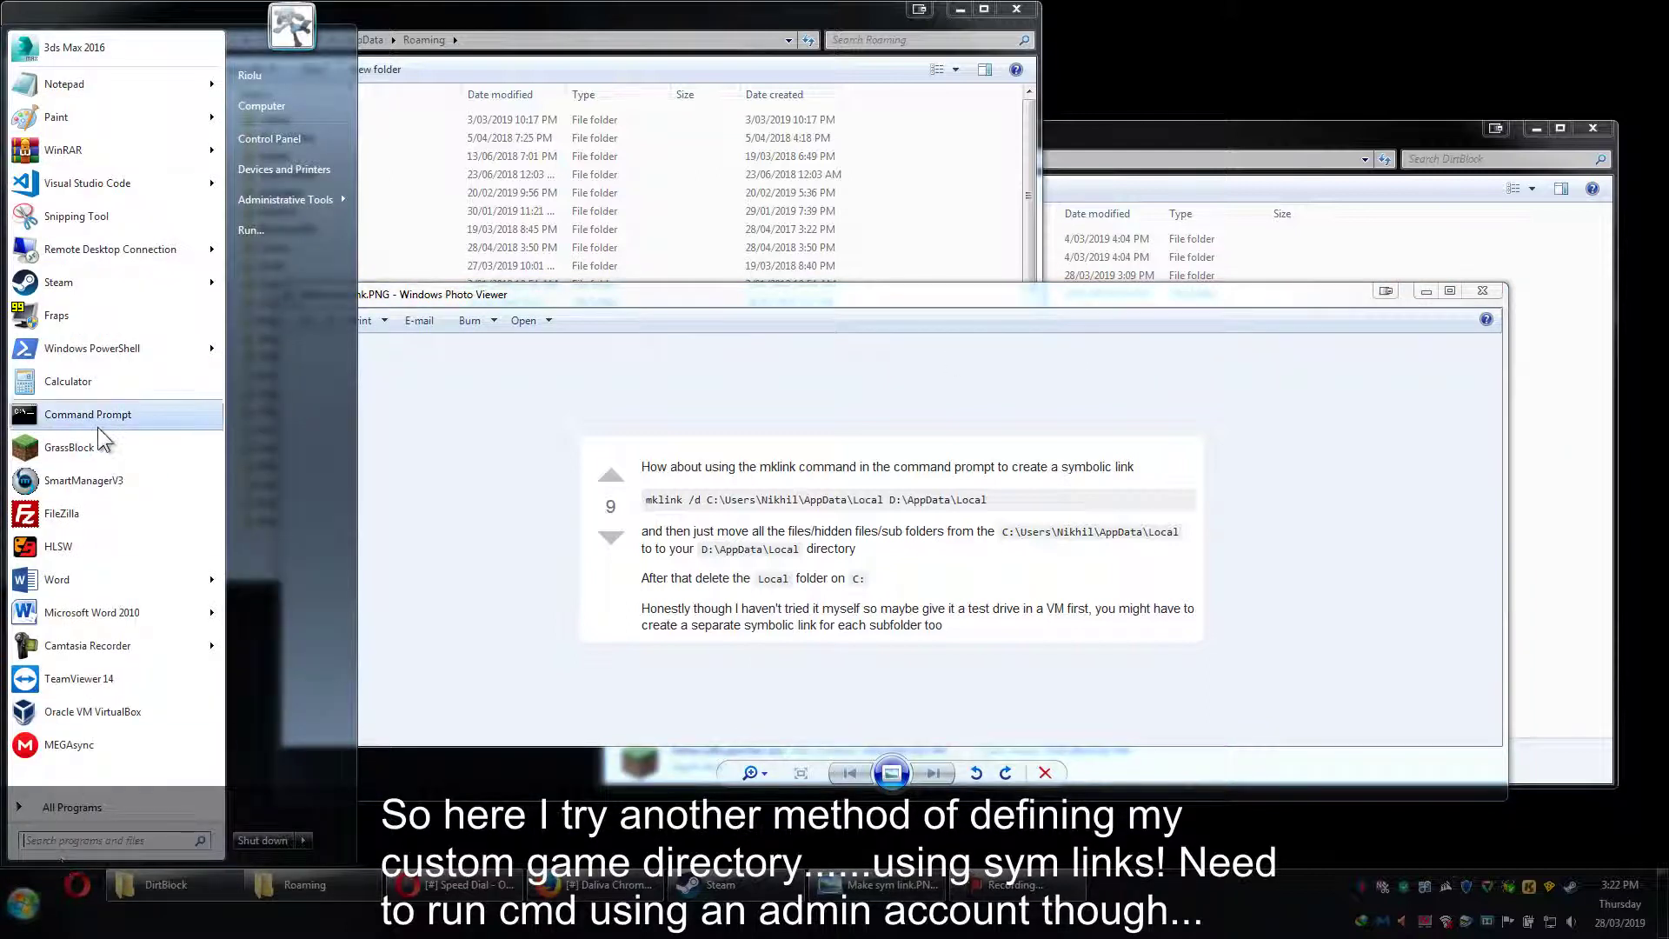
{"action": "right_click", "coordinate": [99, 426]}
{"action": "left_click", "coordinate": [132, 458]}
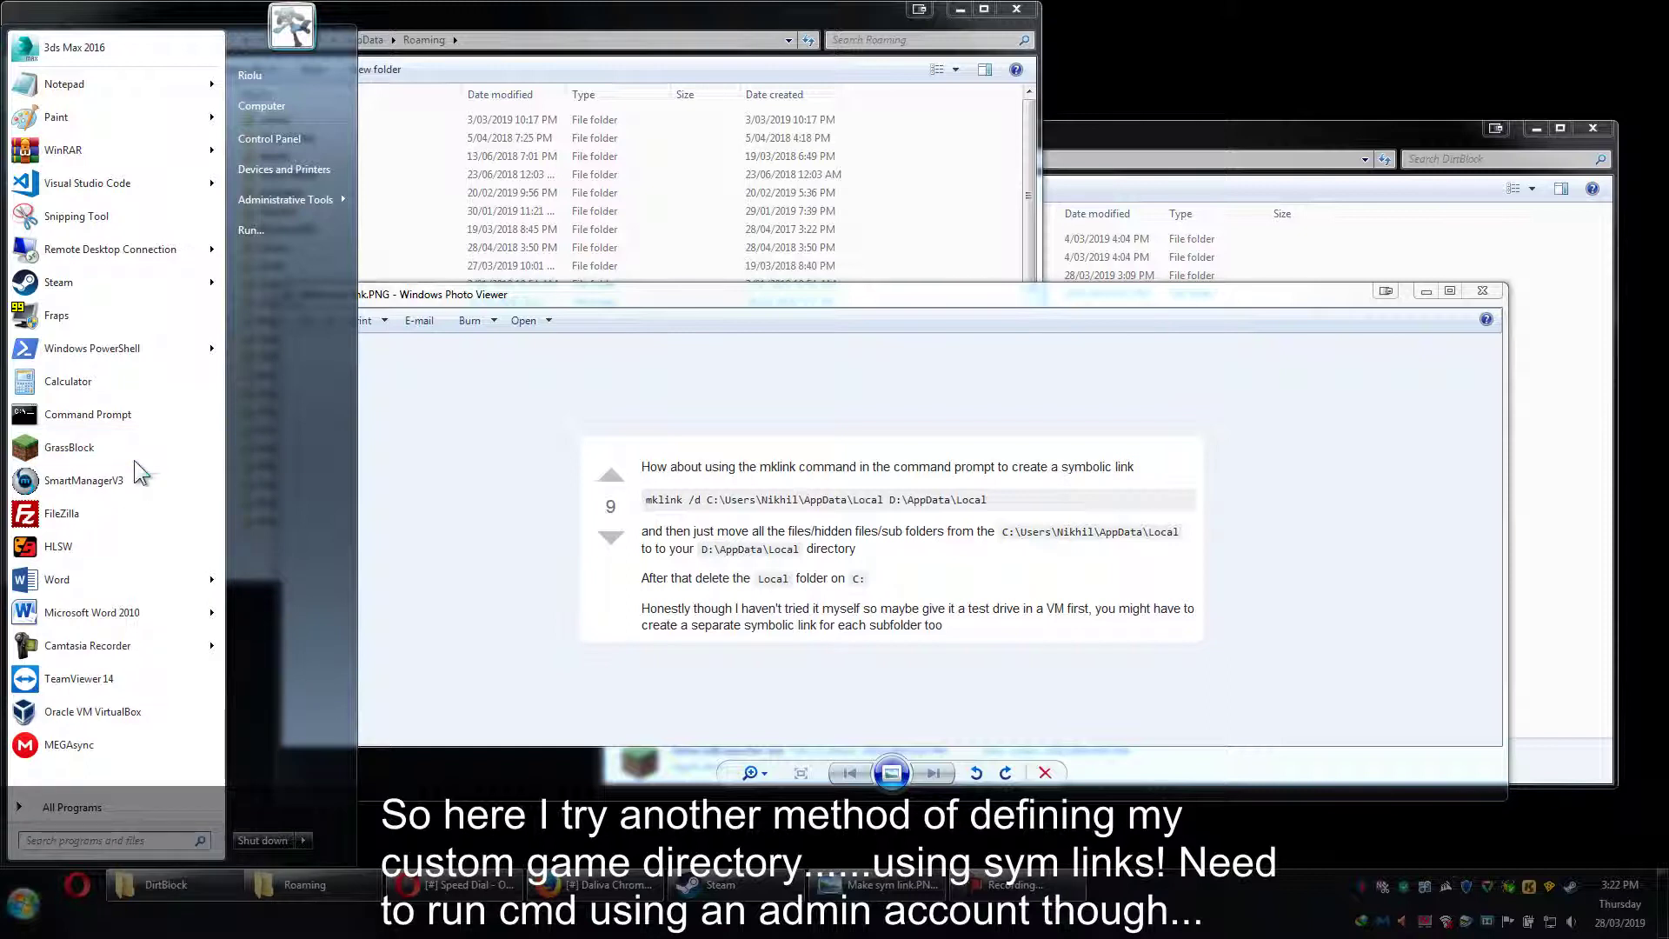
{"action": "left_click_drag", "start_coordinate": [414, 129], "coordinate": [1081, 193]}
Begin the symbolic link command with mklink /d at the Command Prompt, without running it.
{"action": "type", "text": "m"}
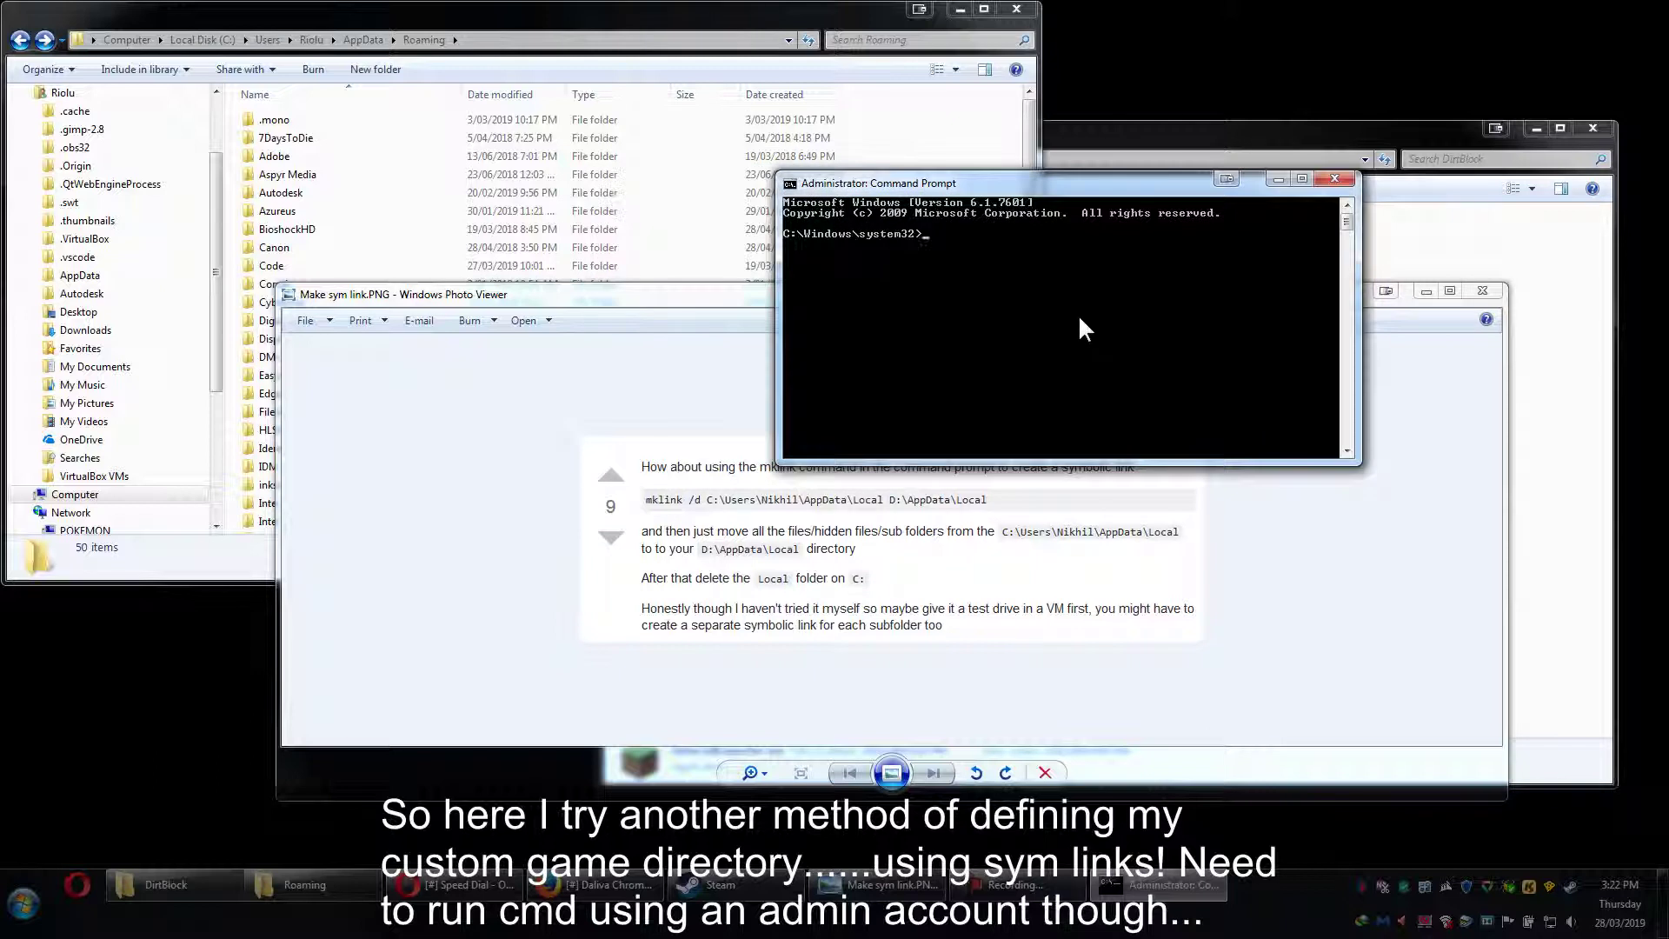
{"action": "type", "text": "klink"}
{"action": "key", "text": "BackSpace"}
{"action": "key", "text": "BackSpace"}
{"action": "key", "text": "BackSpace"}
{"action": "key", "text": "BackSpace"}
{"action": "type", "text": "link /d"}
Copy the Roaming folder's full path from Explorer and paste it after mklink /d as the link path.
{"action": "left_click", "coordinate": [576, 39]}
{"action": "key", "text": "cmd+c"}
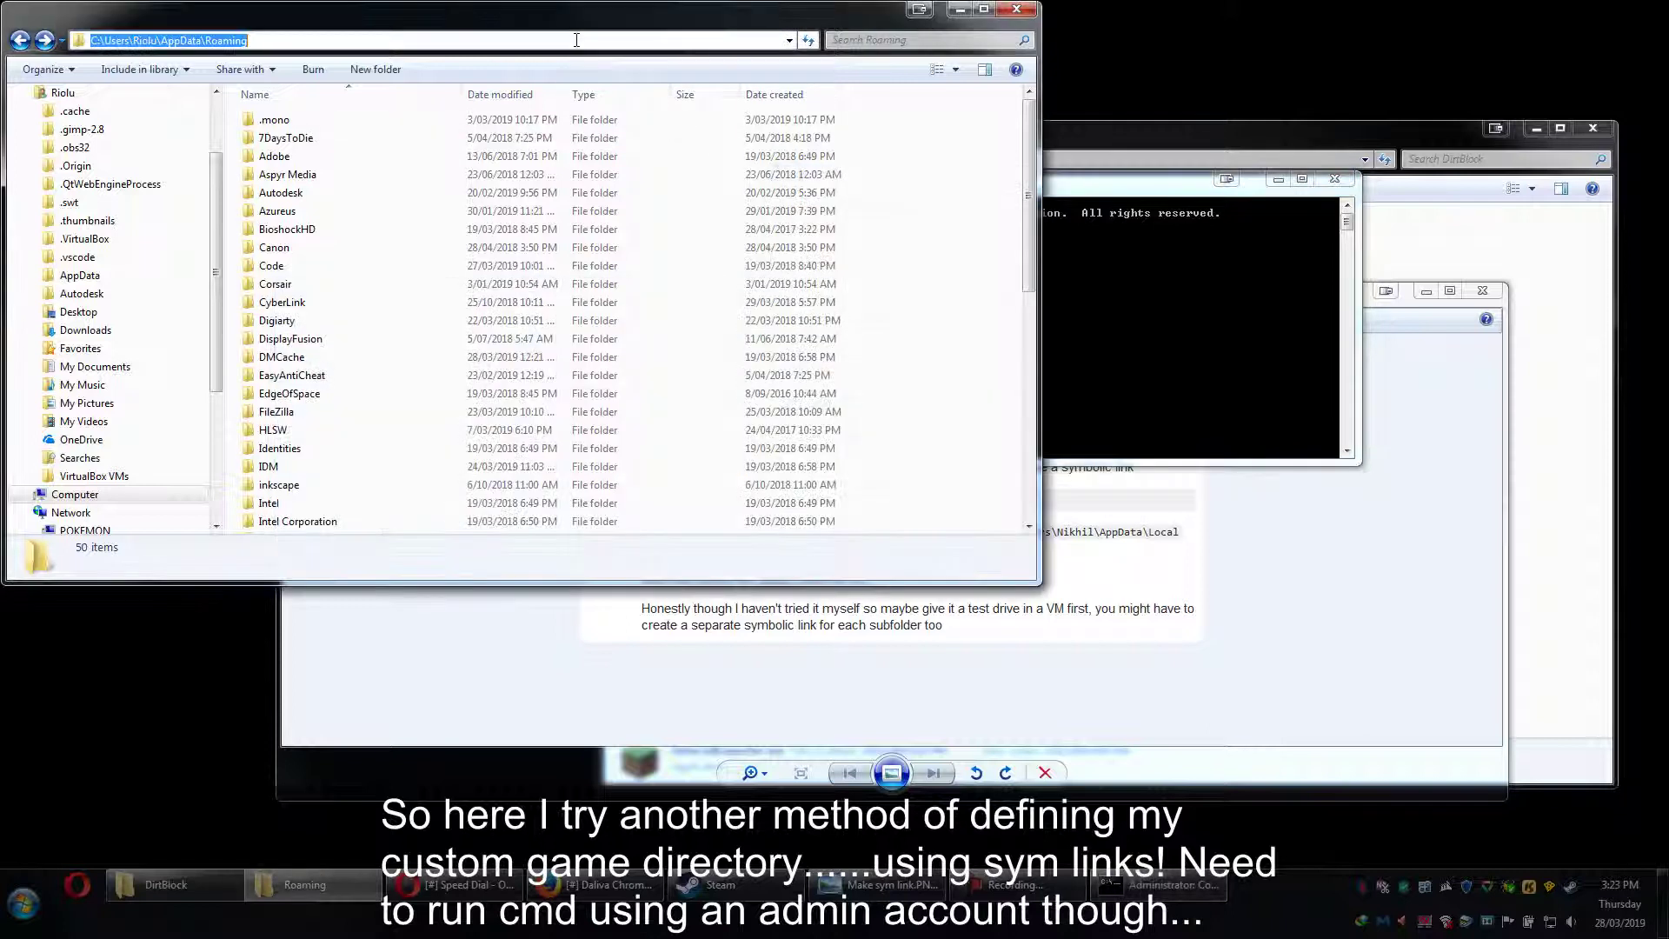
{"action": "left_click", "coordinate": [1166, 280]}
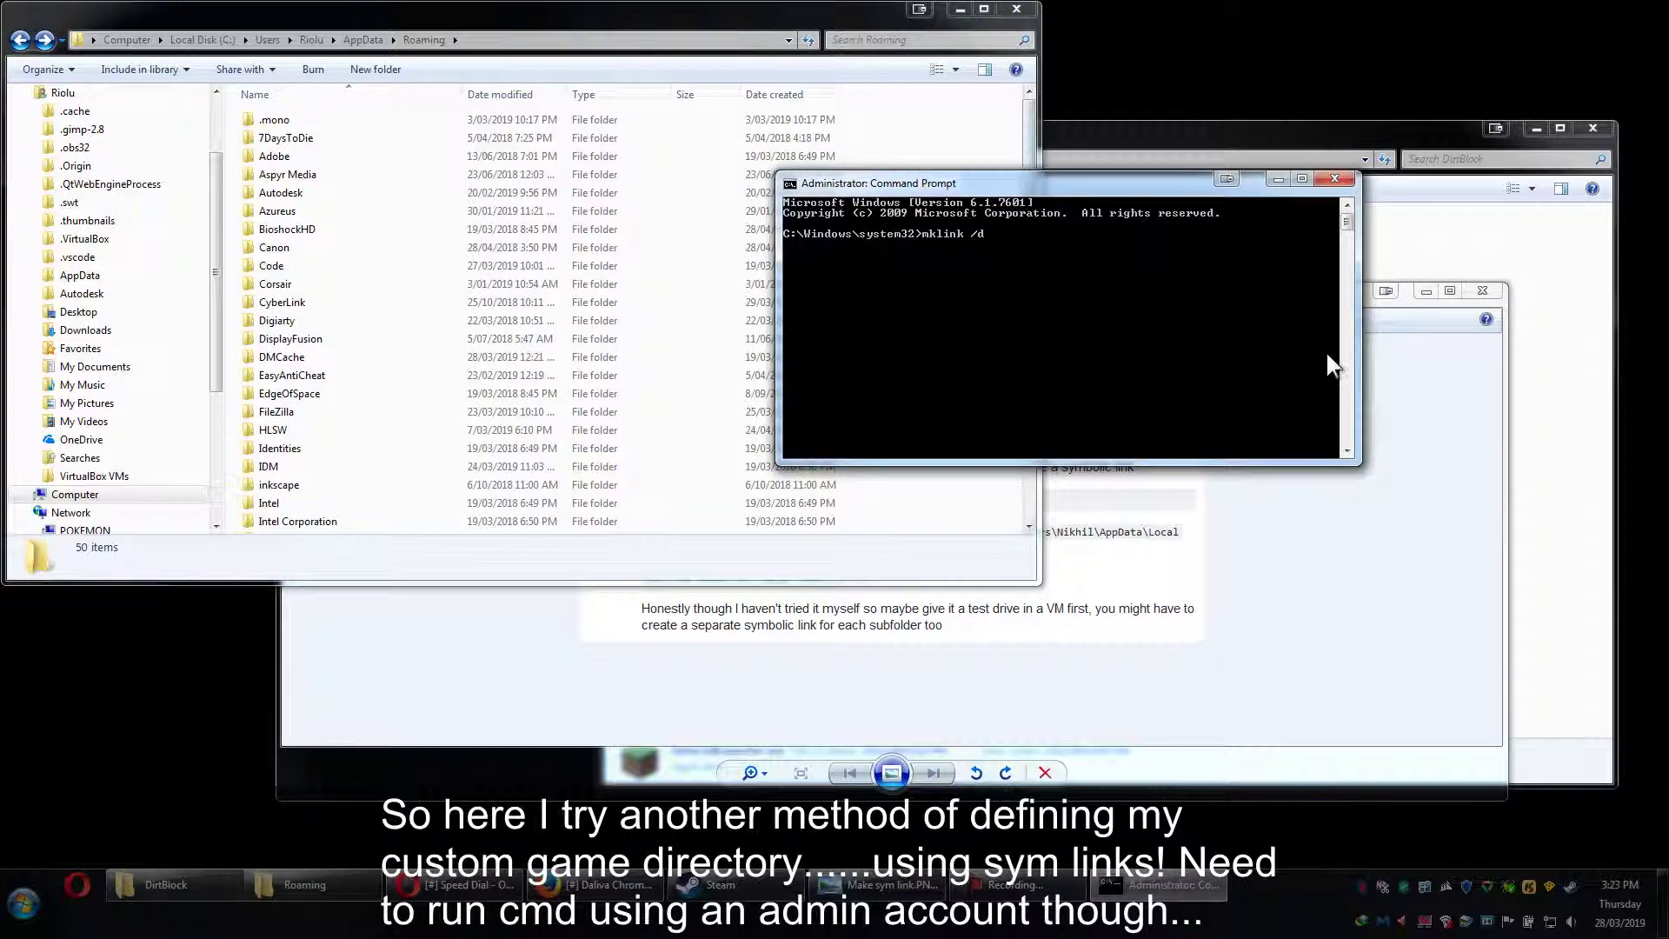
{"action": "left_click", "coordinate": [1322, 395]}
{"action": "left_click_drag", "start_coordinate": [1073, 306], "coordinate": [1047, 520]}
{"action": "left_click", "coordinate": [1026, 243]}
{"action": "right_click", "coordinate": [1026, 243]}
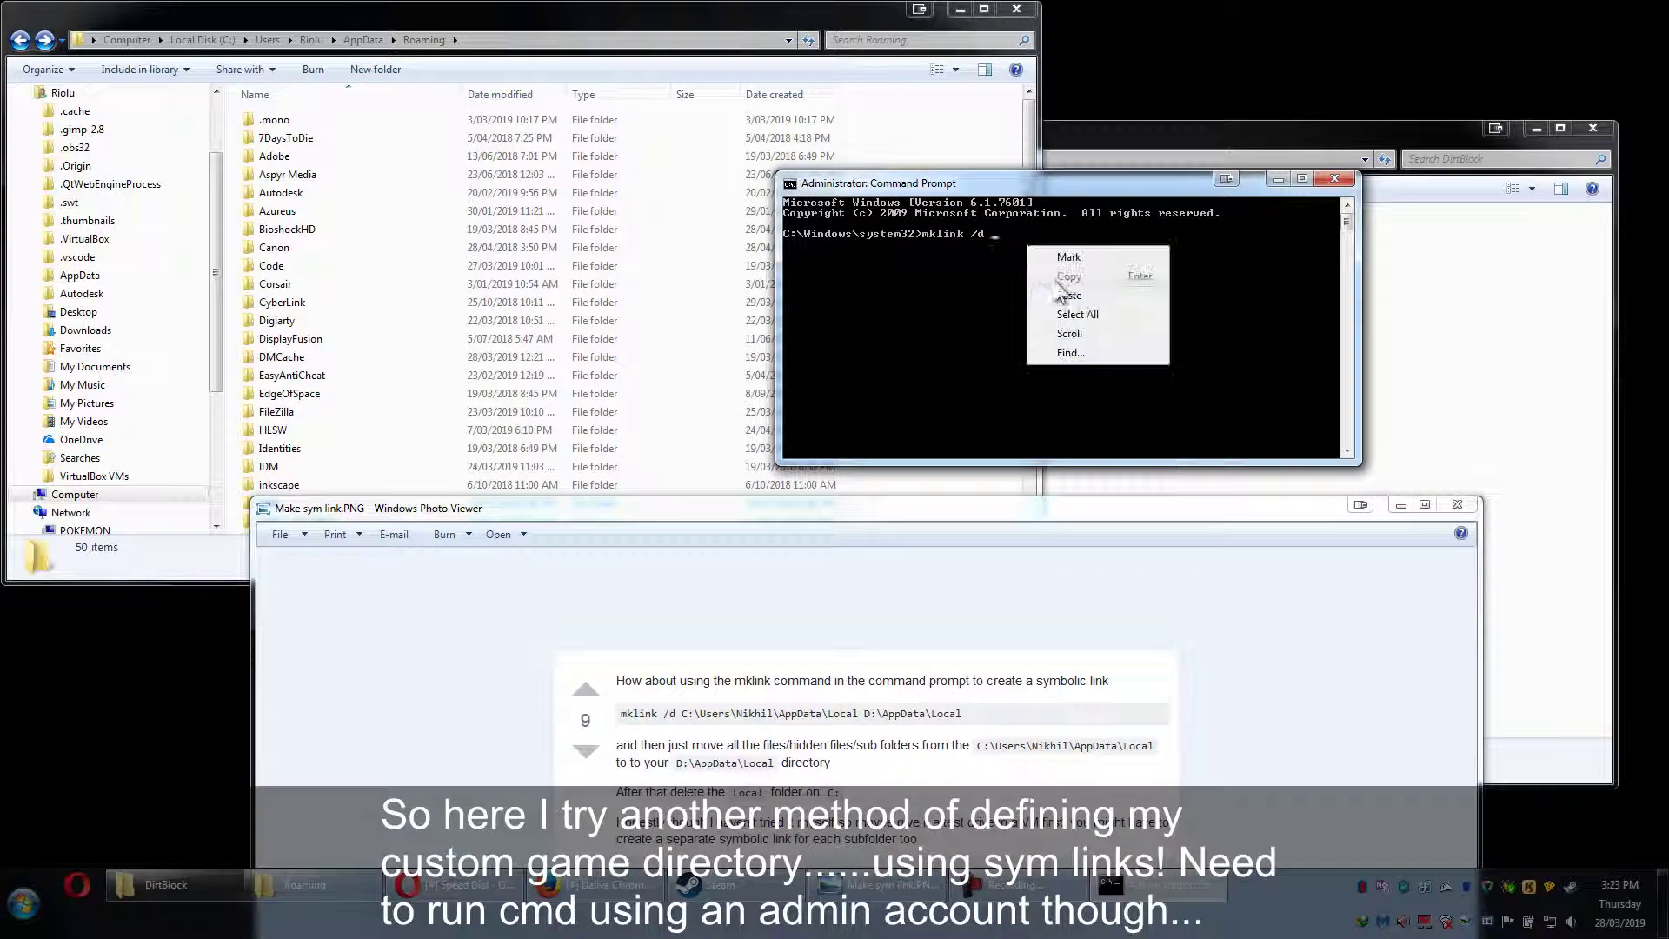
{"action": "left_click", "coordinate": [1064, 287]}
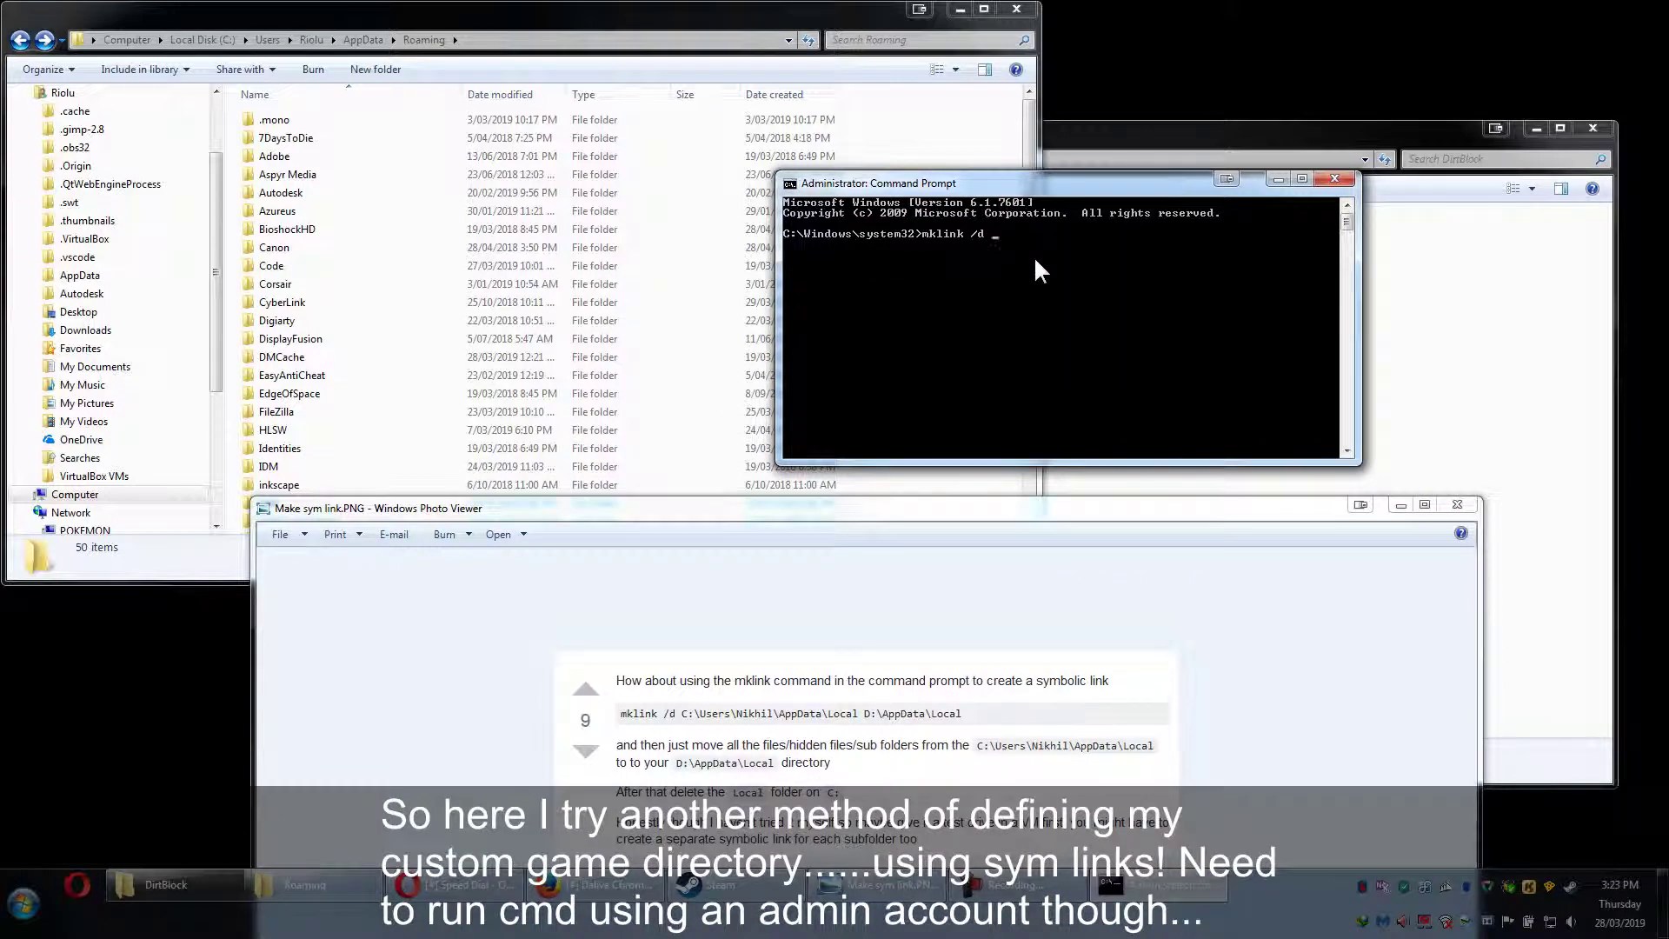
{"action": "right_click", "coordinate": [1035, 259]}
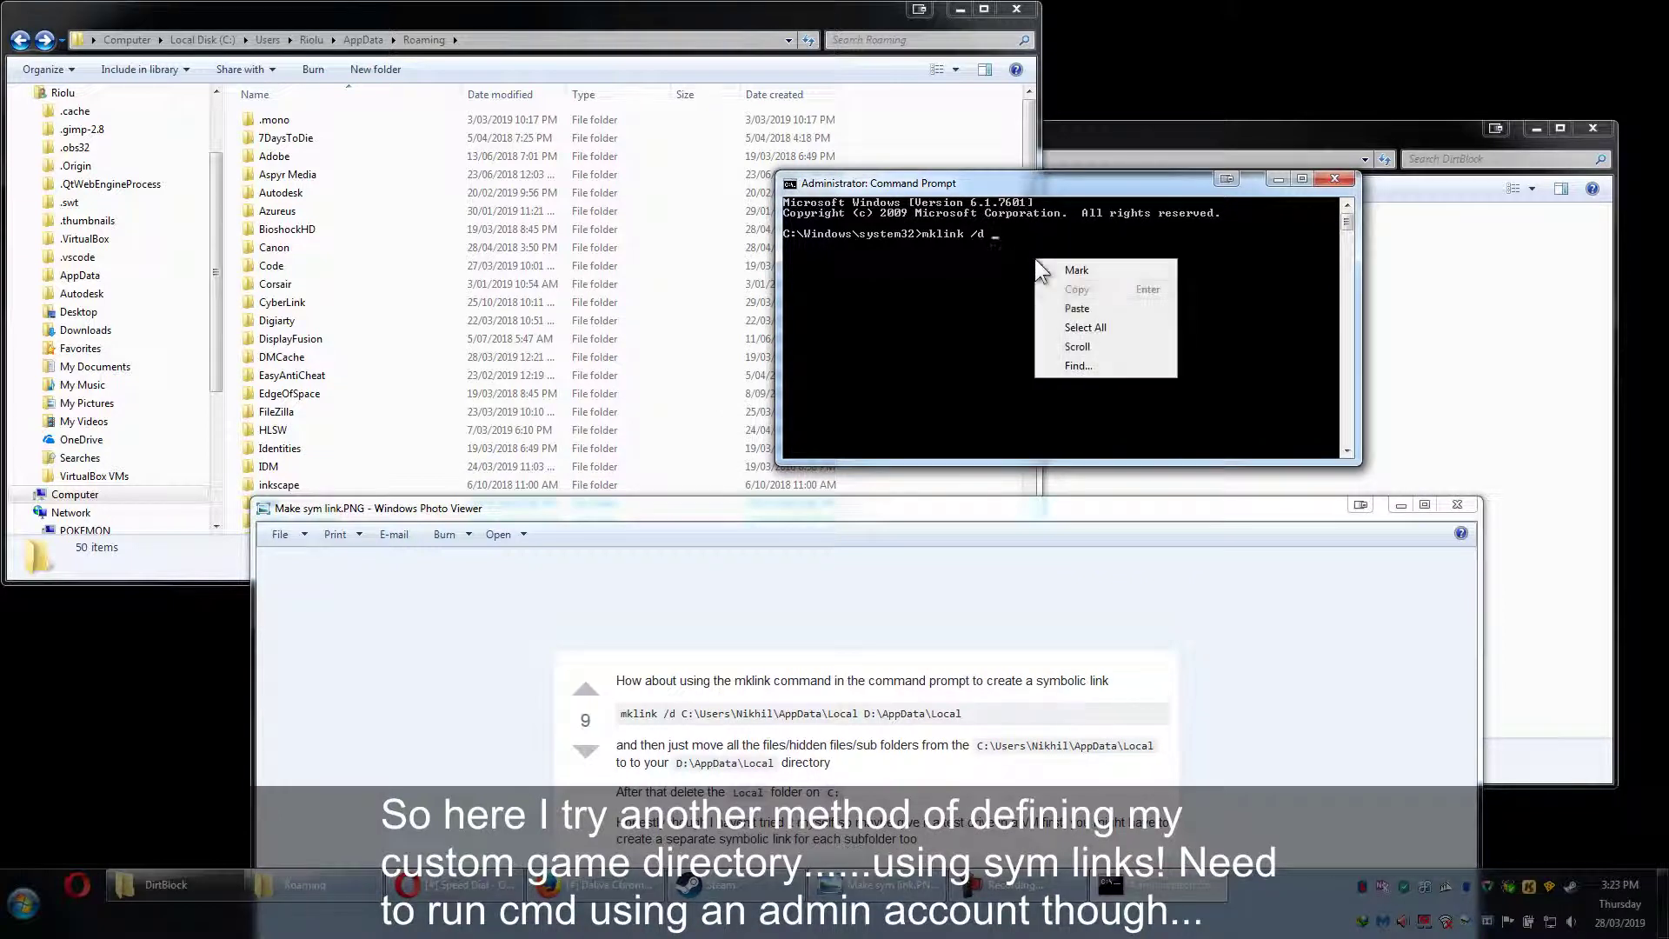
{"action": "left_click", "coordinate": [1111, 313]}
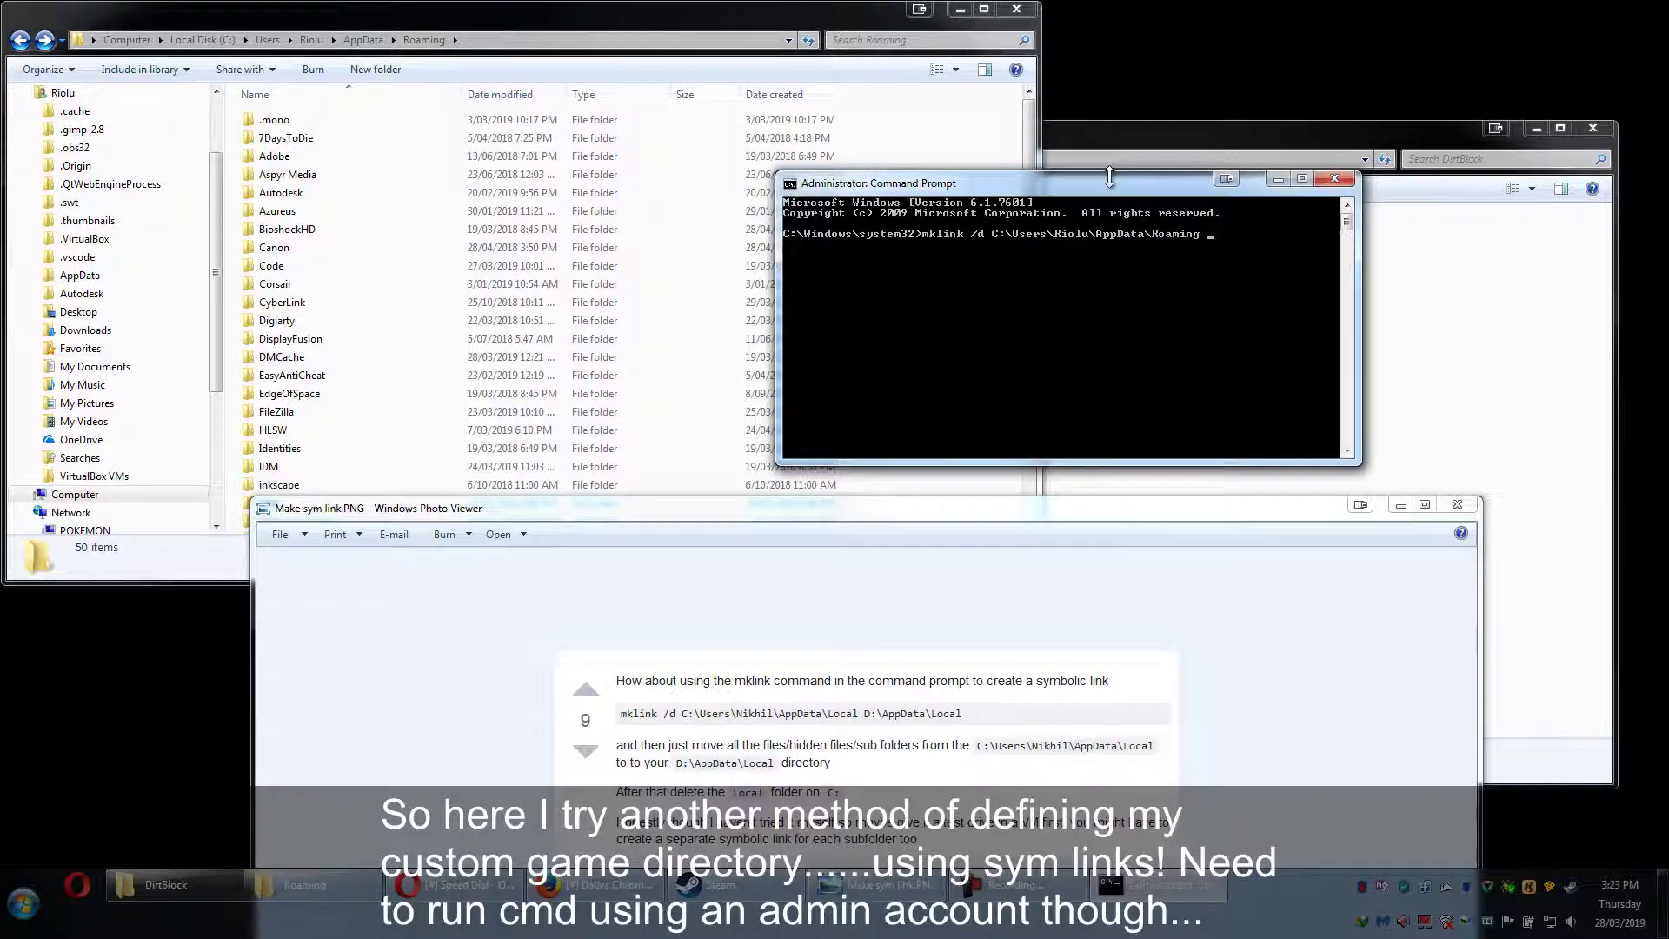
Copy the path of the tfhfjh folder inside DirtBlock and paste it into the mklink command as the link target.
{"action": "left_click_drag", "start_coordinate": [1119, 186], "coordinate": [454, 424]}
{"action": "left_click", "coordinate": [1460, 382]}
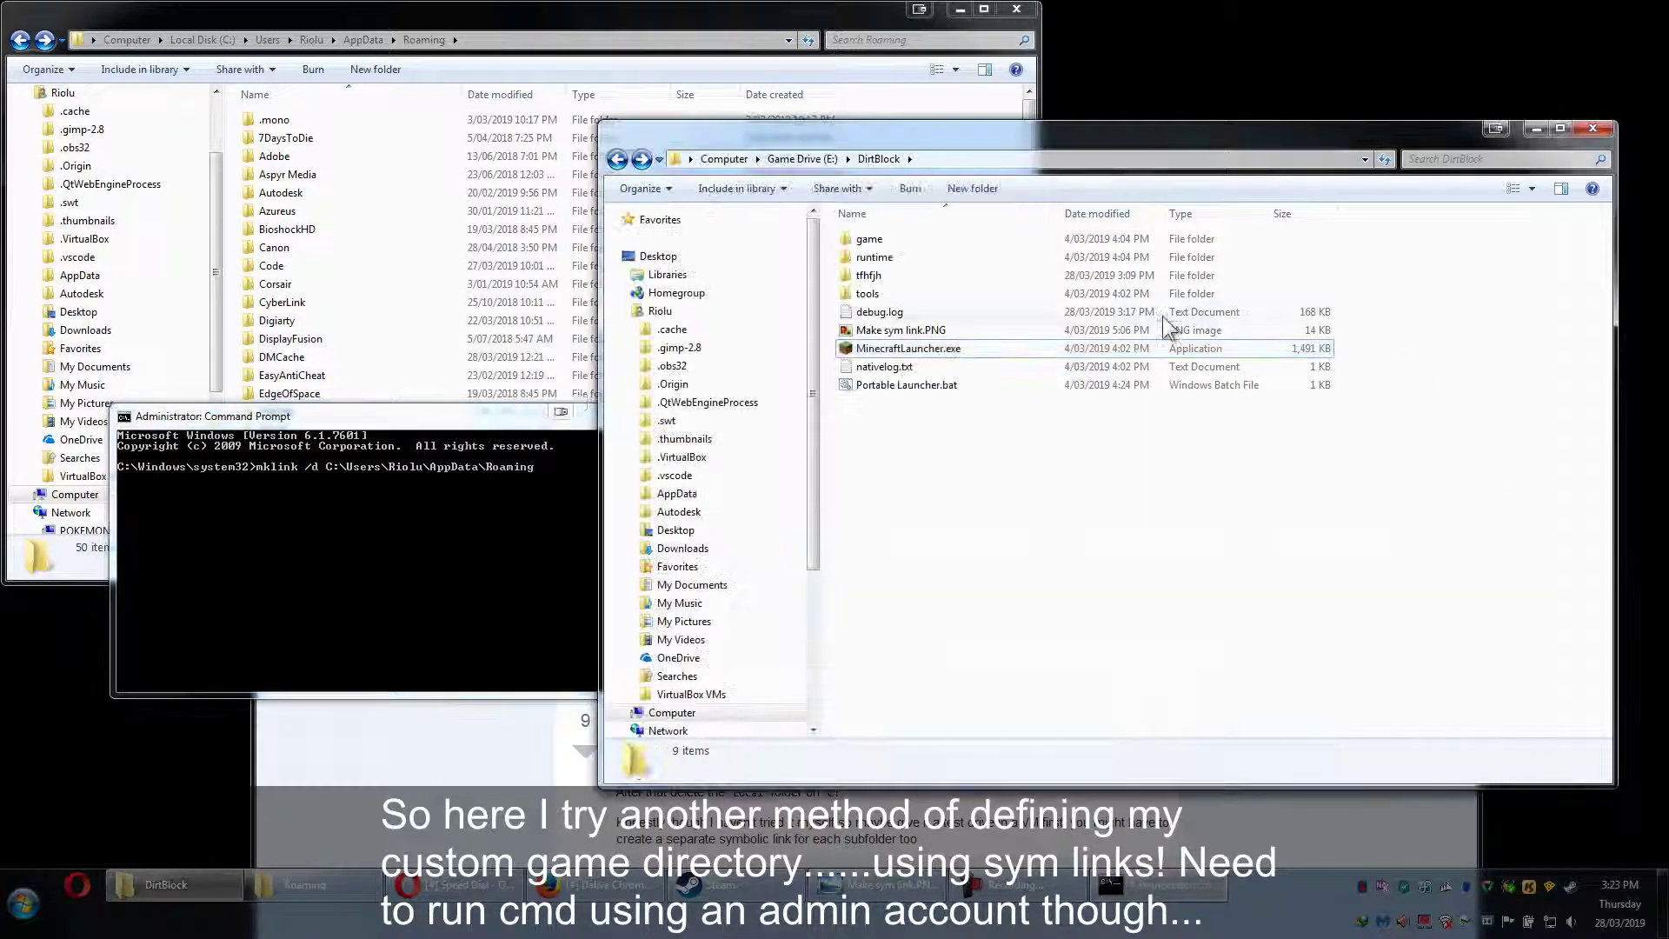
{"action": "double_click", "coordinate": [878, 276]}
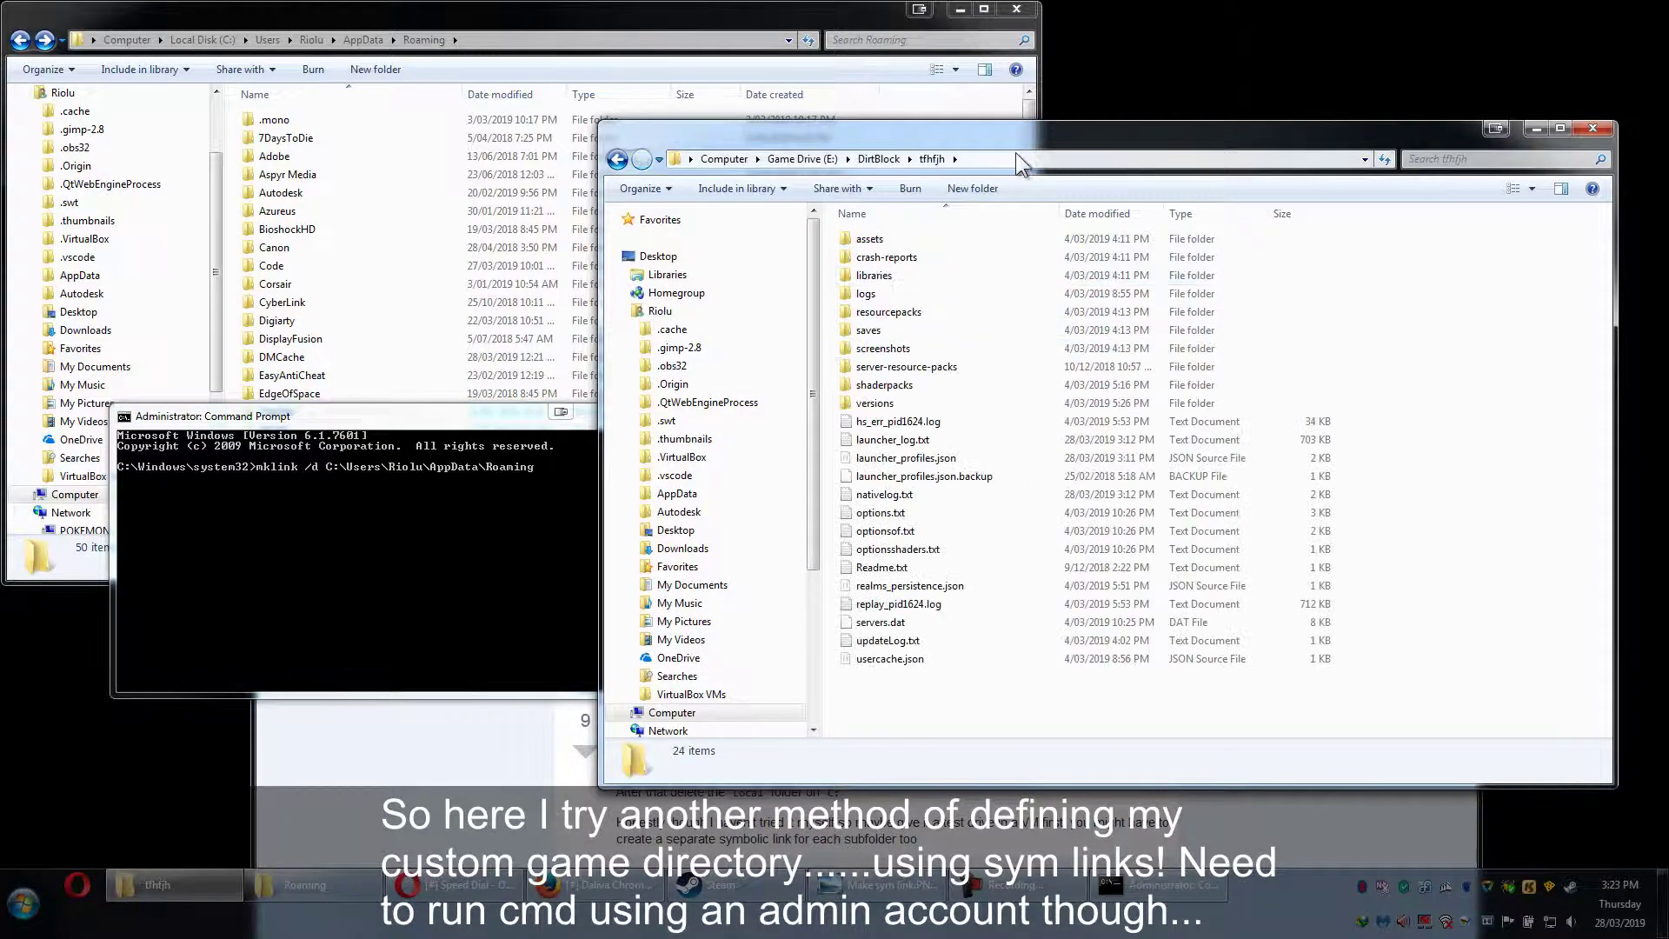
{"action": "left_click", "coordinate": [1023, 160]}
{"action": "right_click", "coordinate": [1028, 160]}
{"action": "left_click", "coordinate": [1078, 214]}
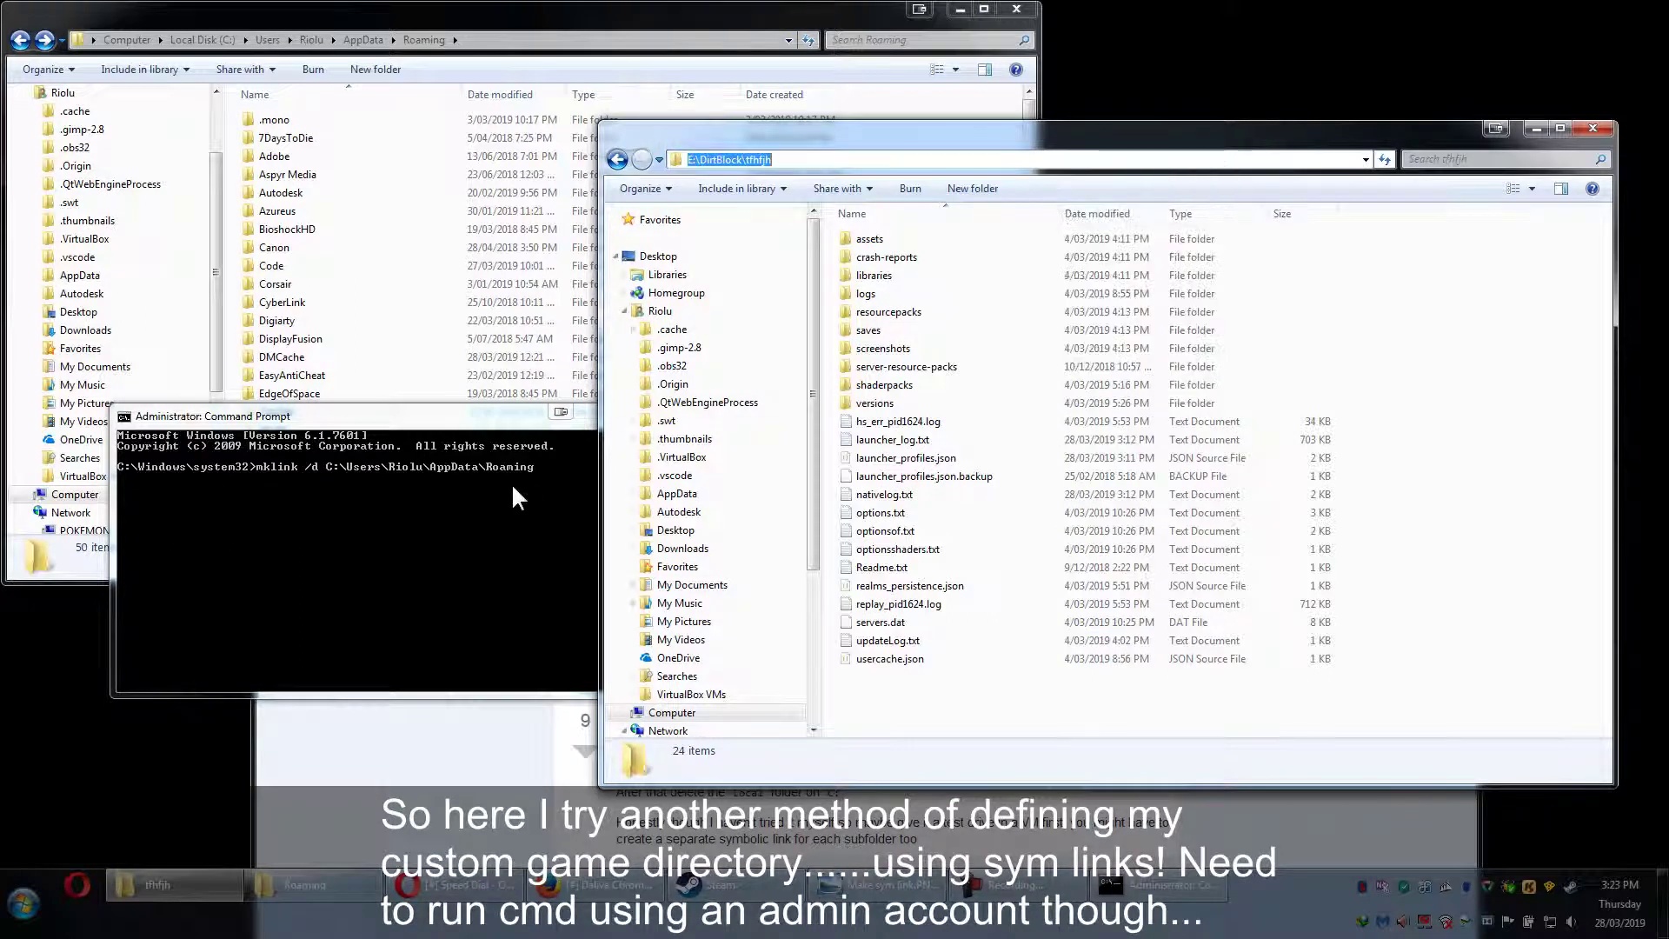
{"action": "left_click", "coordinate": [519, 487]}
{"action": "right_click", "coordinate": [586, 482]}
{"action": "left_click", "coordinate": [619, 533]}
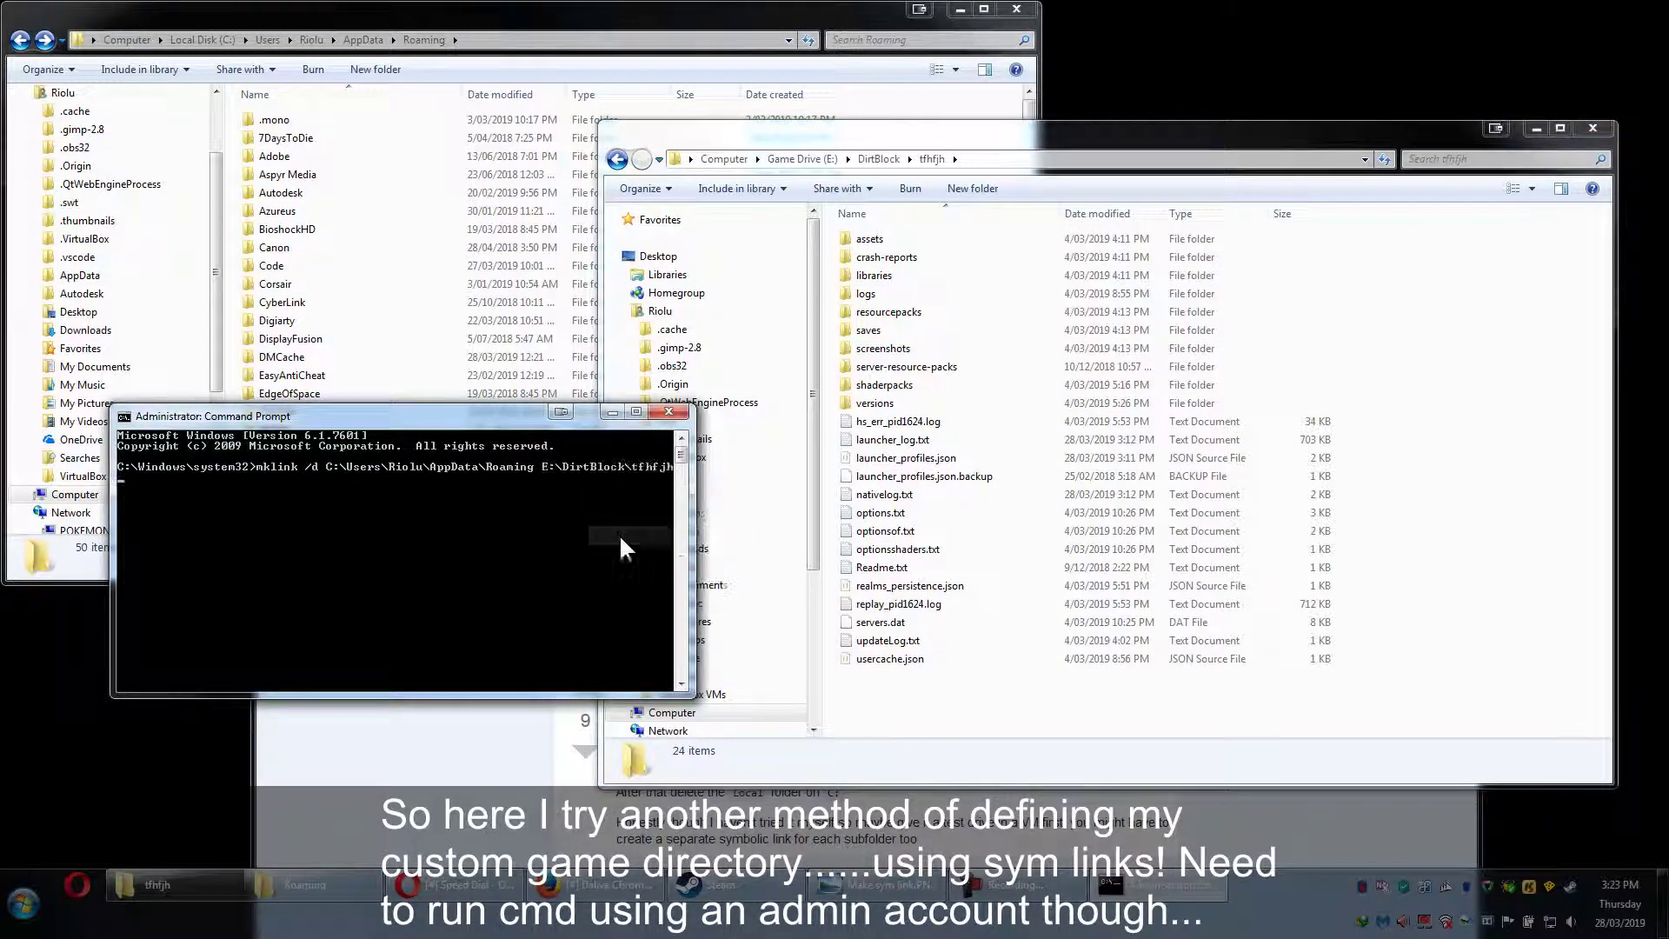
Check the command against the Make sym link.PNG reference and try to link the Roaming folder to E:\DirtBlock\tfhfjh.
{"action": "left_click", "coordinate": [870, 884]}
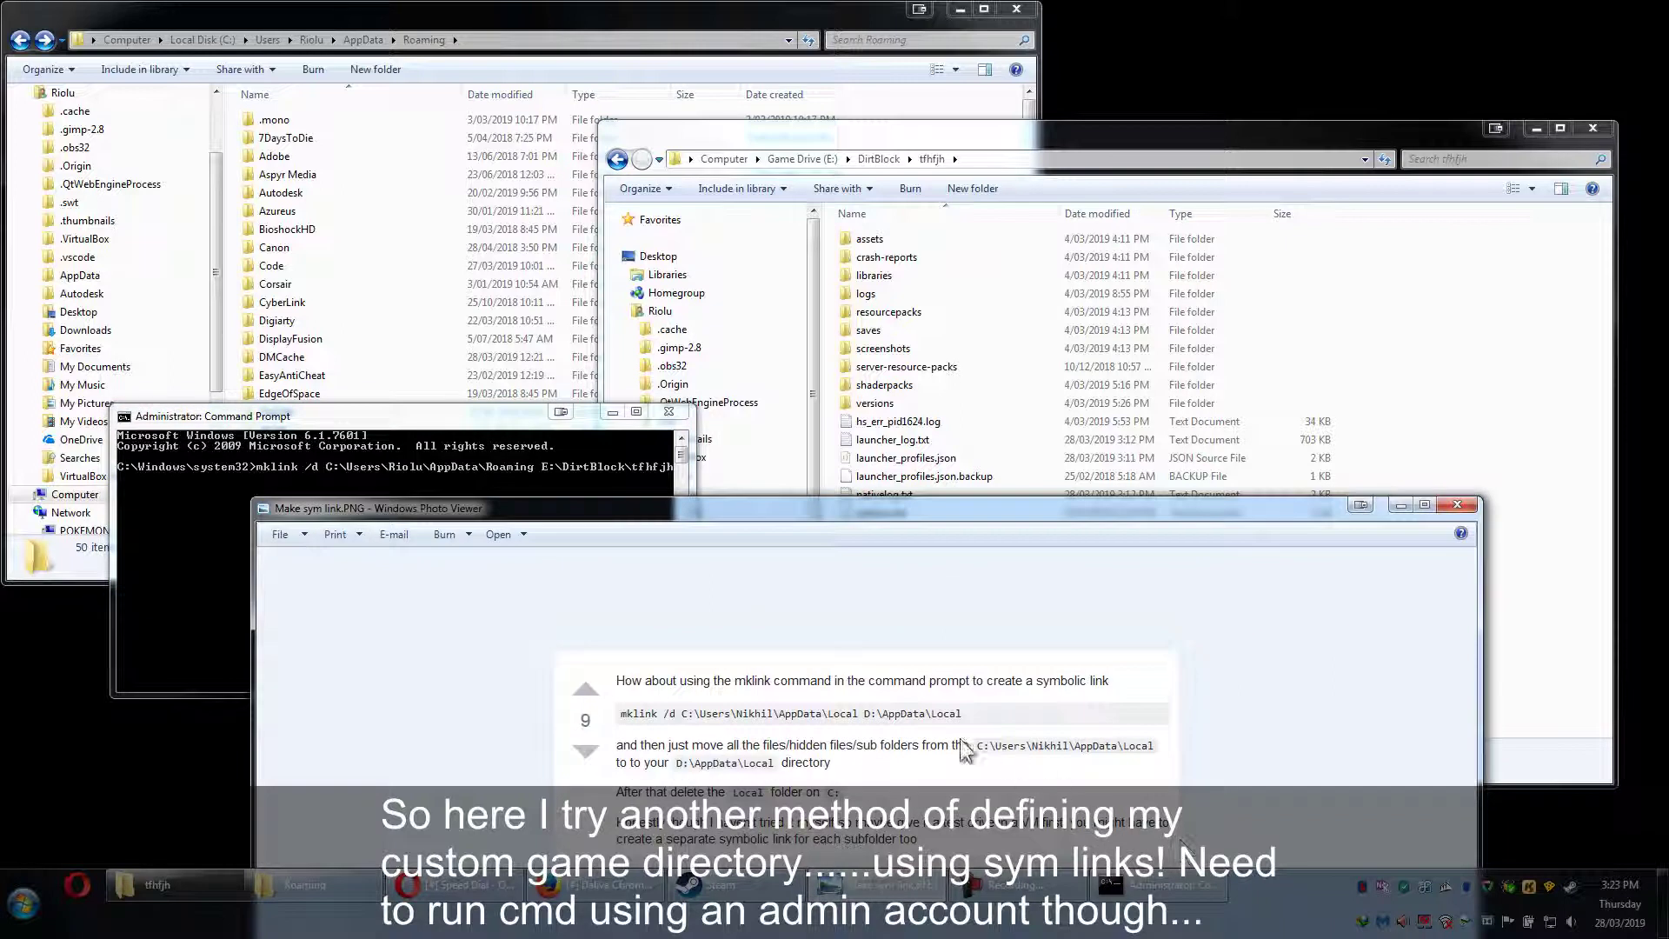
{"action": "left_click_drag", "start_coordinate": [423, 420], "coordinate": [552, 366]}
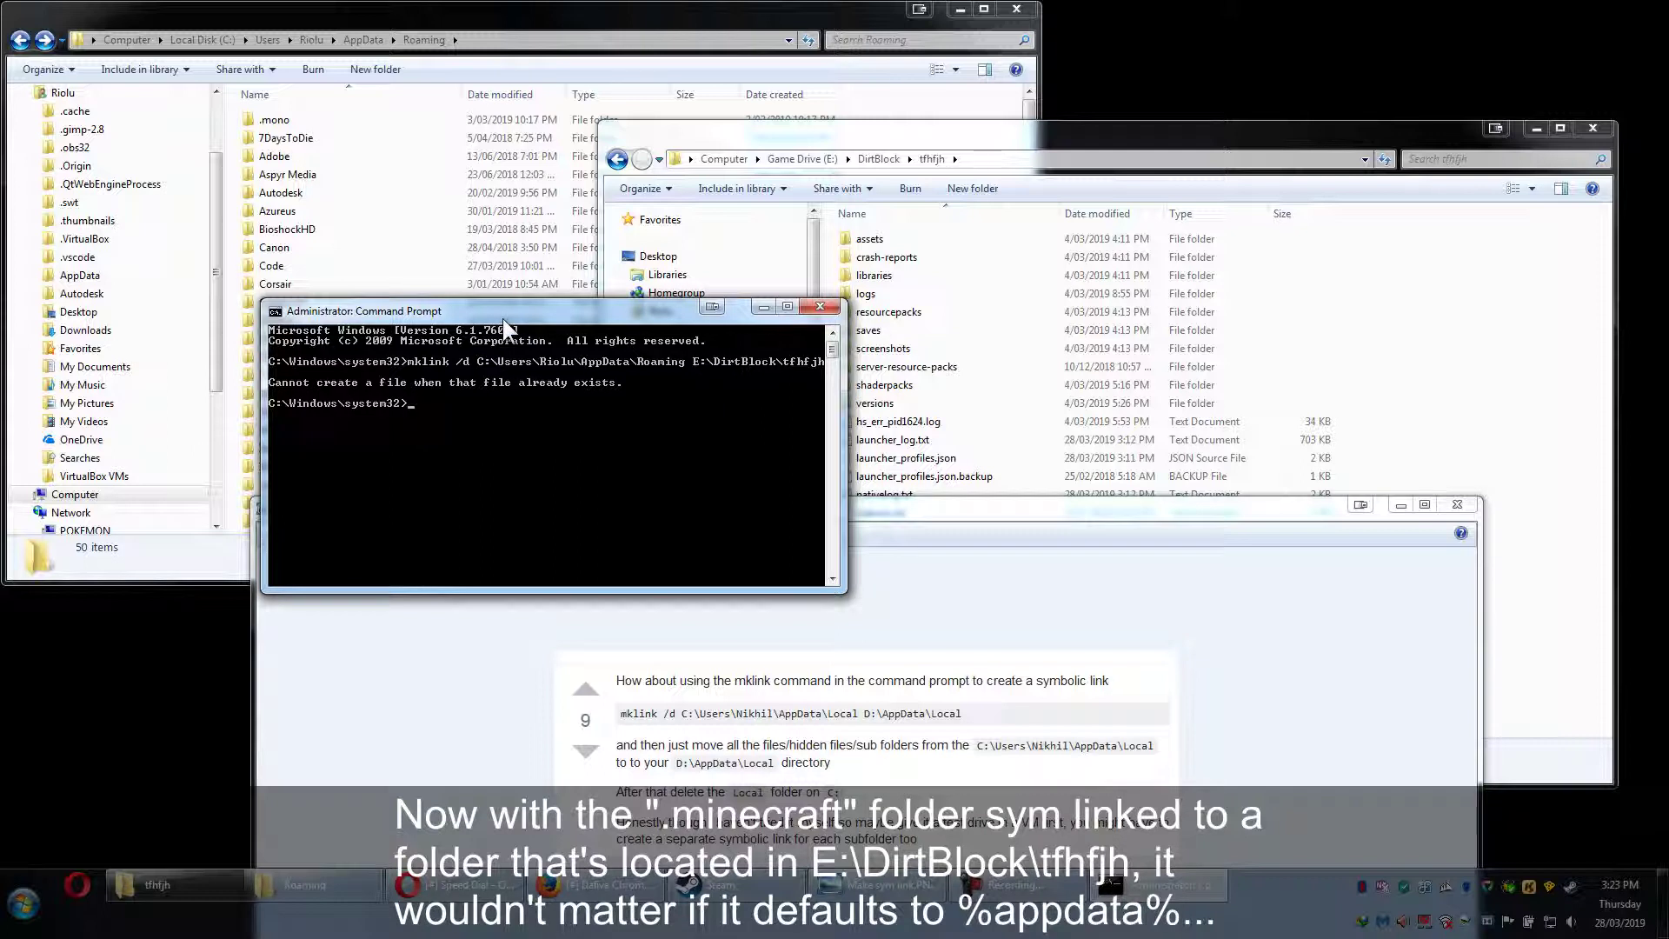
{"action": "left_click_drag", "start_coordinate": [535, 311], "coordinate": [448, 554]}
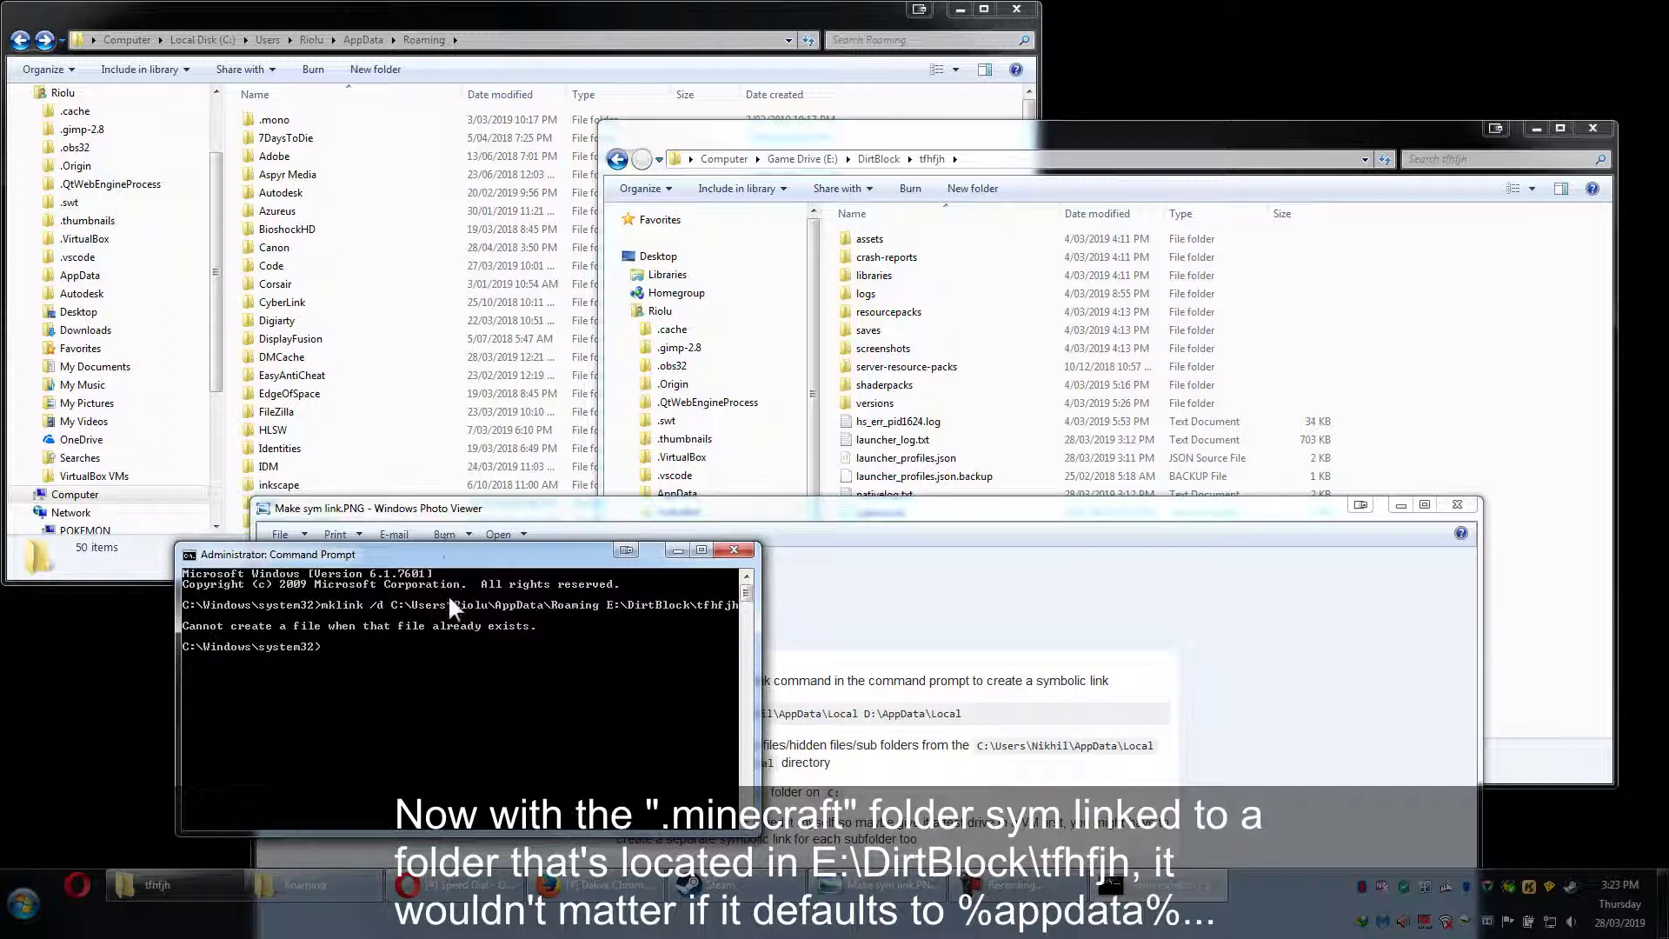
Recall the mklink command, append \.minecraft to the Roaming path, and run it with E:\DirtBlock\tfhfjh as the target.
{"action": "key", "text": "Up"}
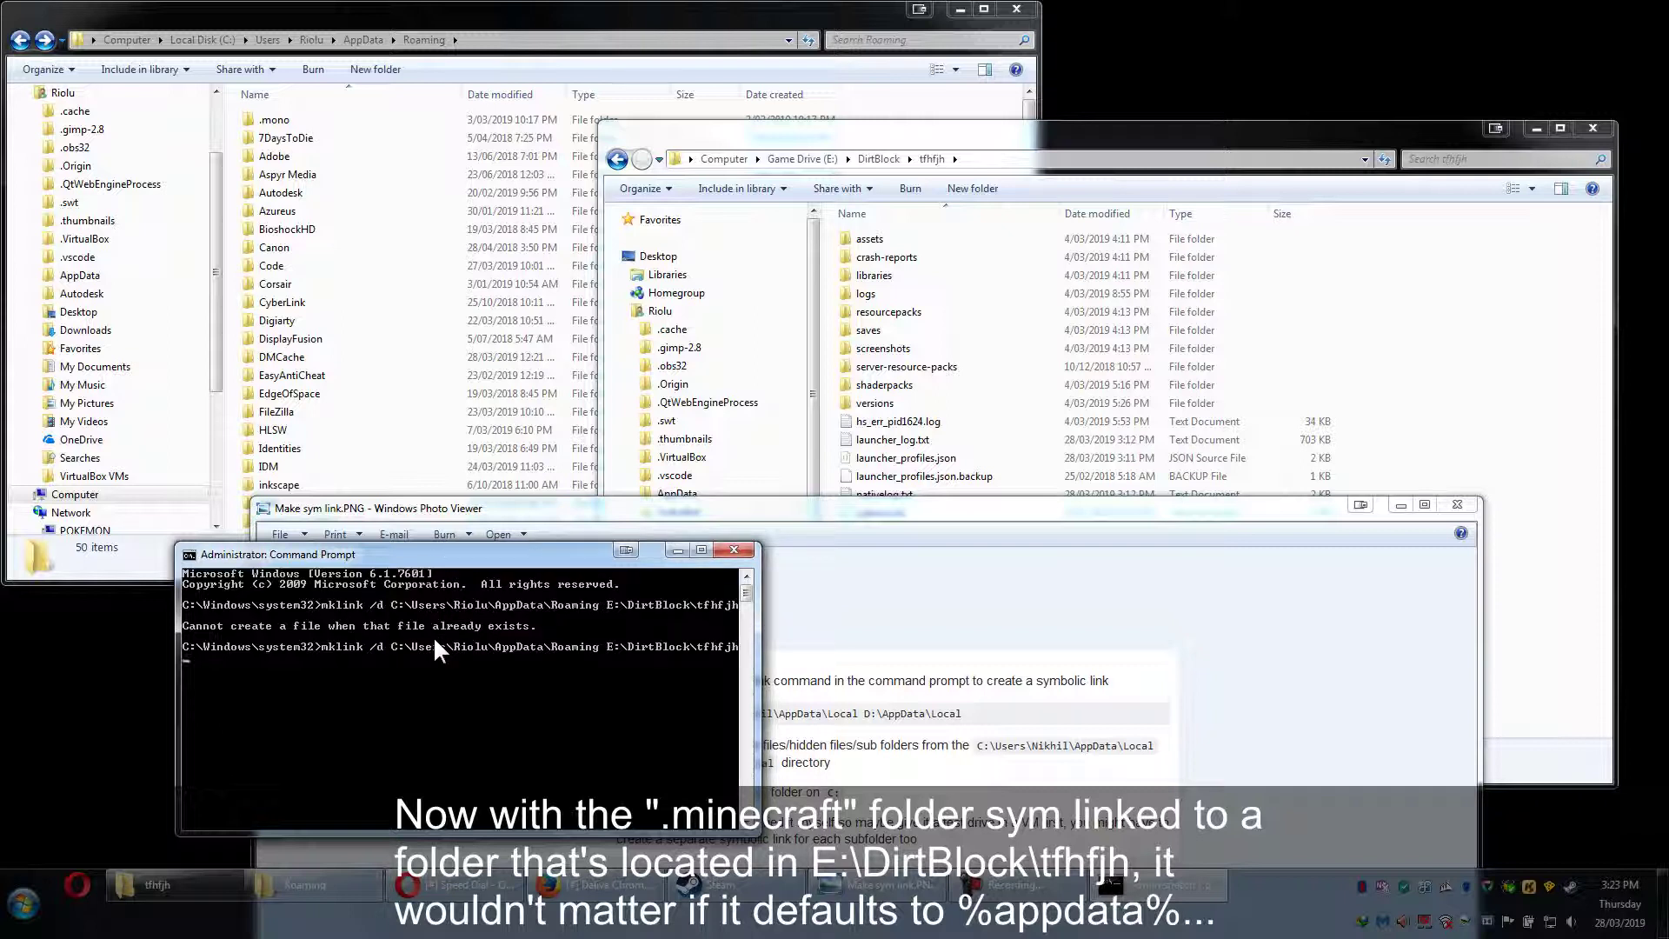
{"action": "key", "text": "Left"}
{"action": "key", "text": "Left"}
{"action": "key", "text": "Left"}
{"action": "key", "text": "Left"}
{"action": "key", "text": "Left"}
{"action": "key", "text": "Left"}
{"action": "key", "text": "Left"}
{"action": "type", "text": "\\.minecraft"}
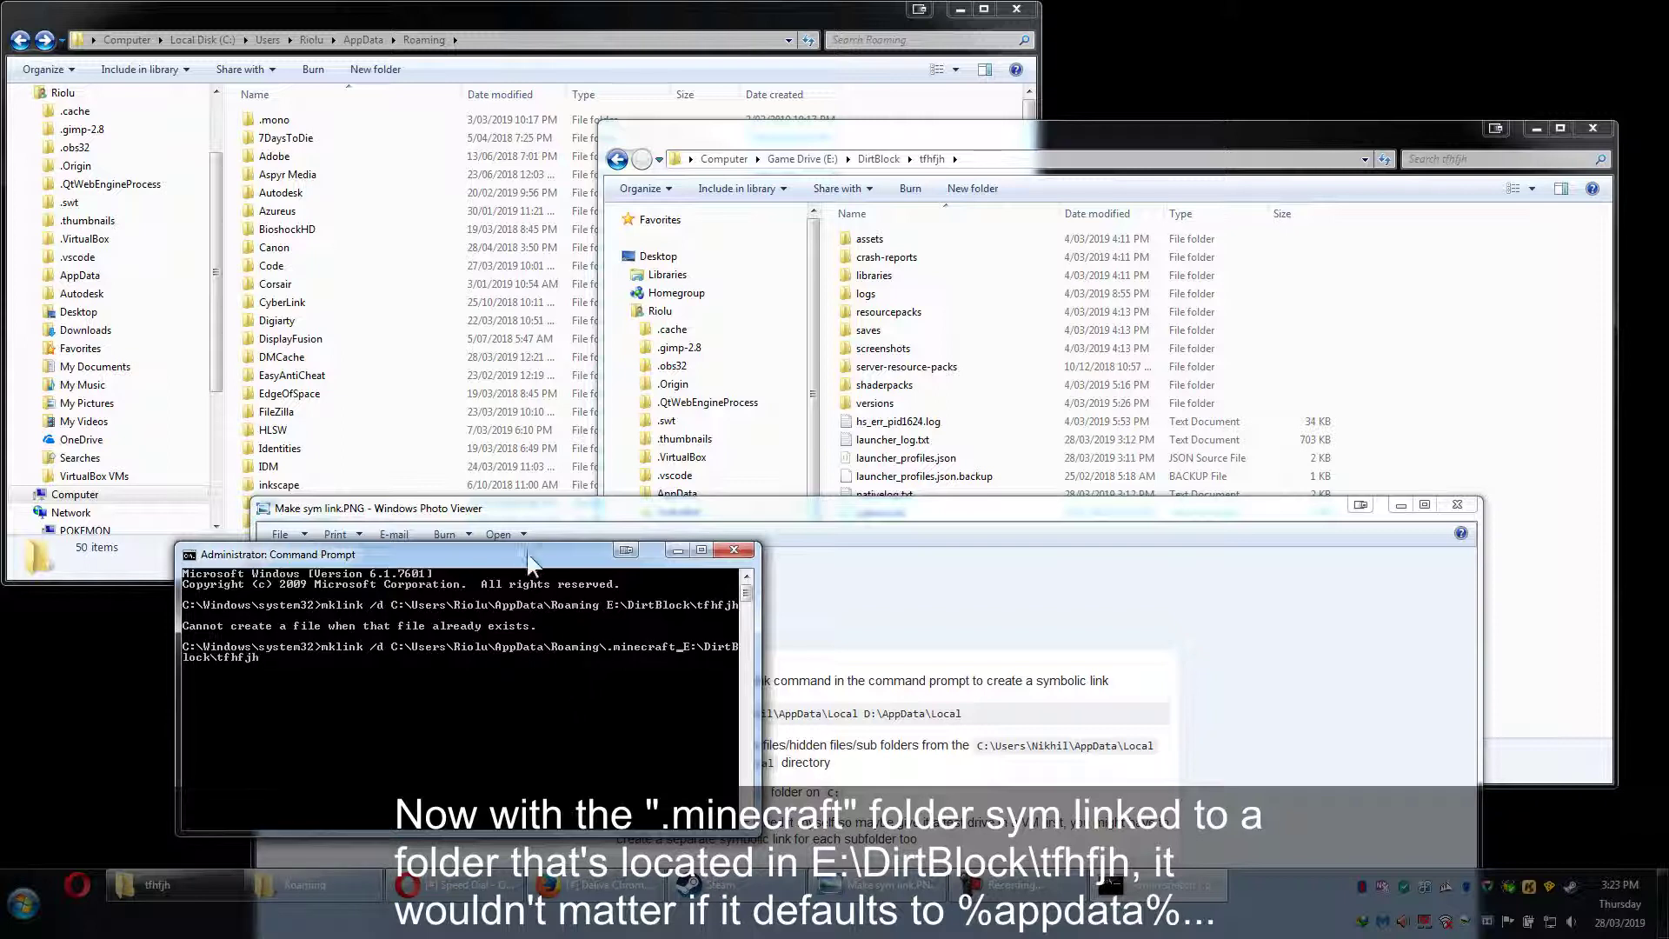
{"action": "left_click_drag", "start_coordinate": [532, 554], "coordinate": [483, 469]}
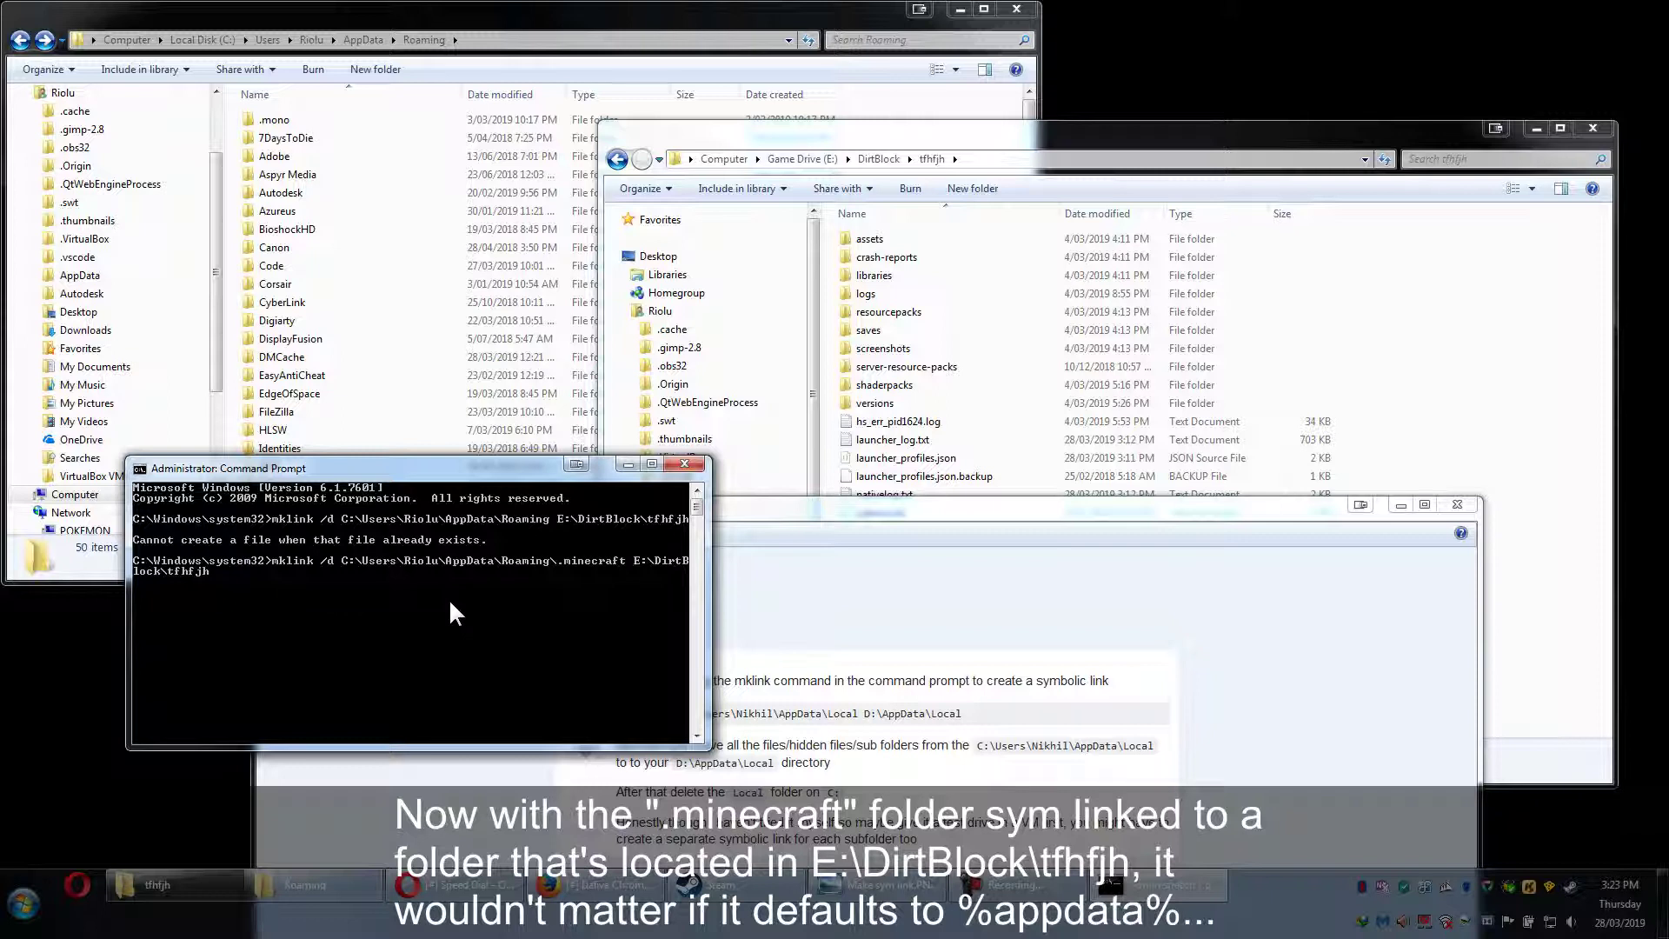
{"action": "key", "text": "Return"}
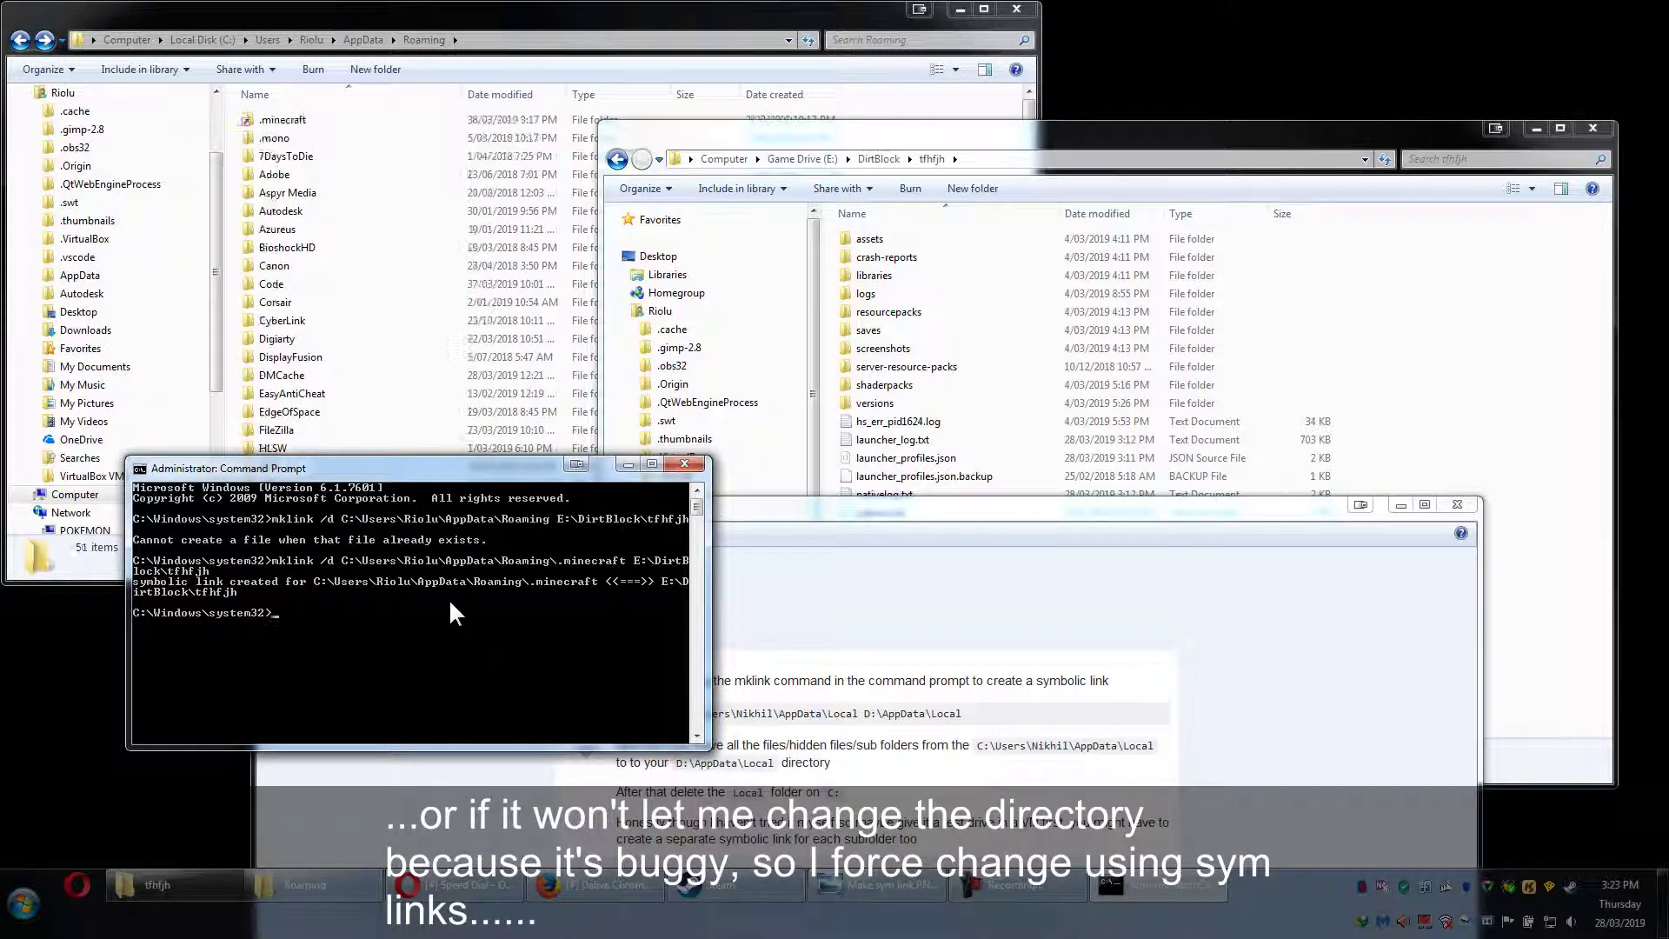
Compare the contents of the new .minecraft link with the tfhfjh folder, and return both Explorer windows to their parent folders.
{"action": "double_click", "coordinate": [318, 118]}
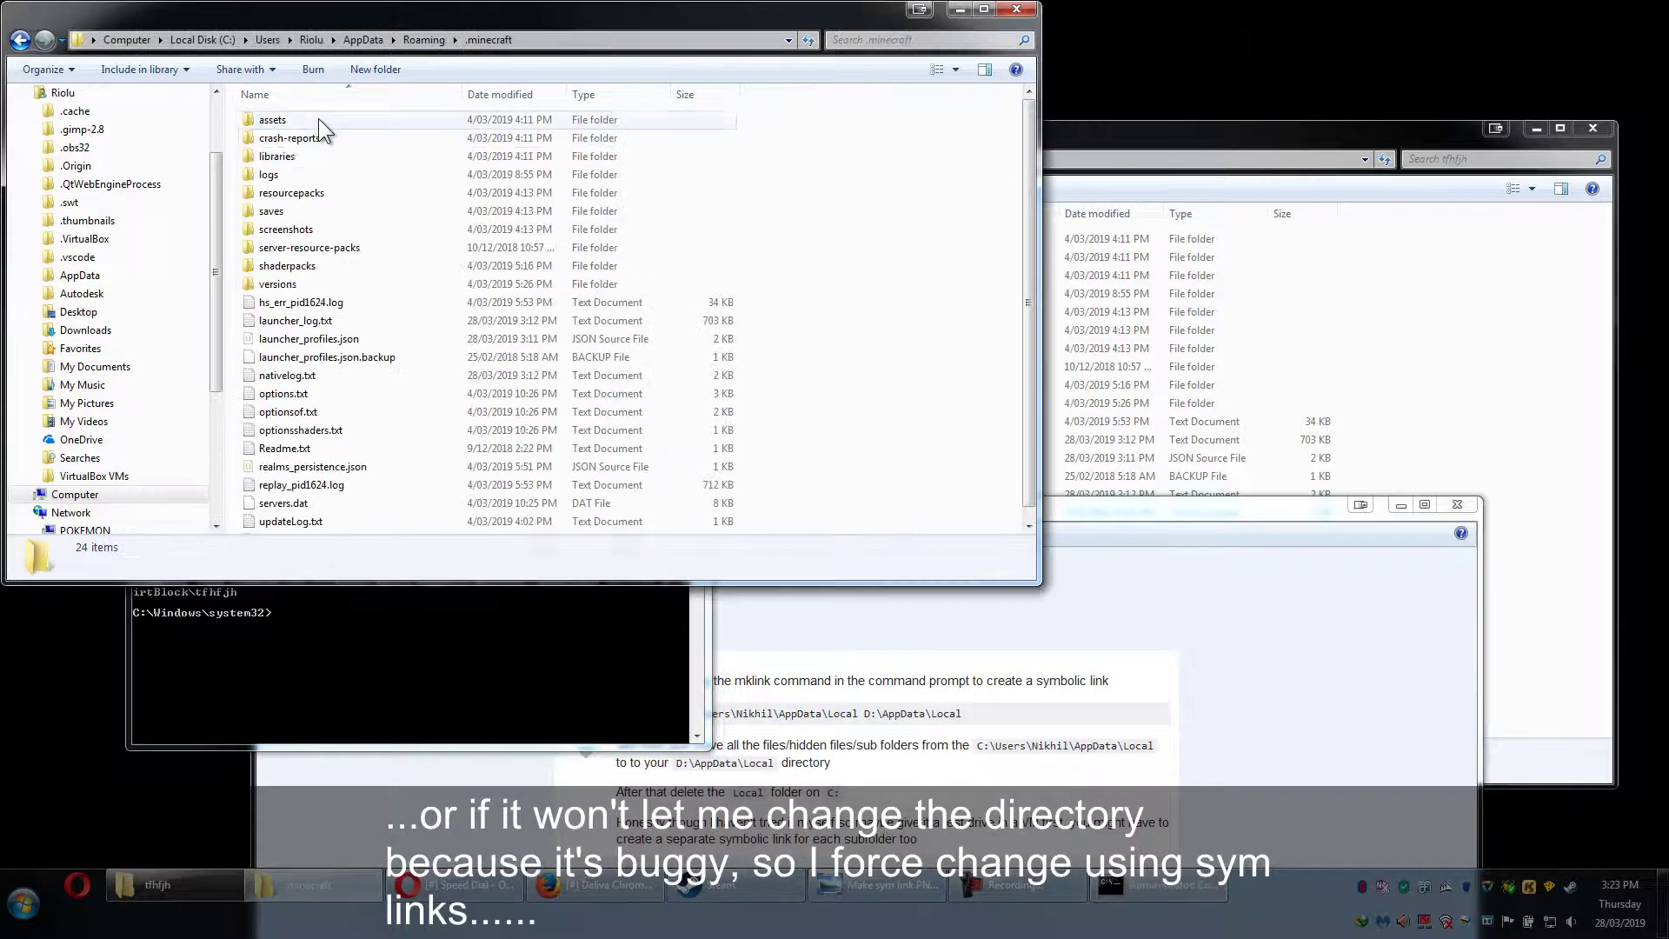
{"action": "scroll", "coordinate": [332, 470], "scroll_direction": "down", "scroll_amount": 1}
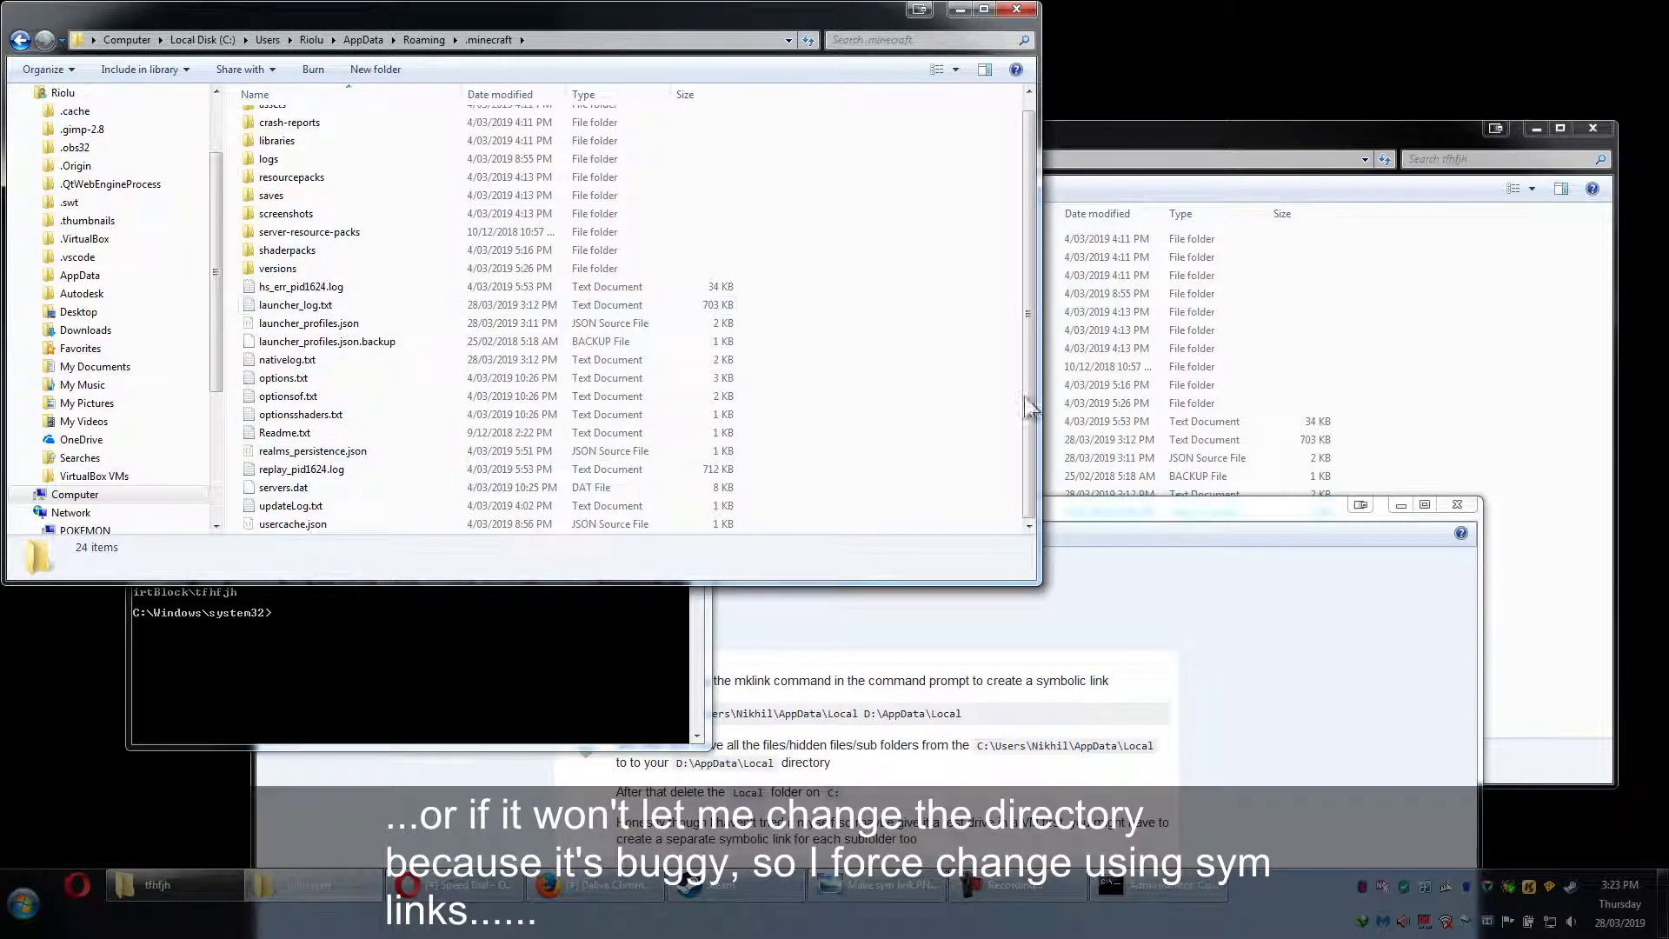
{"action": "left_click", "coordinate": [1393, 414]}
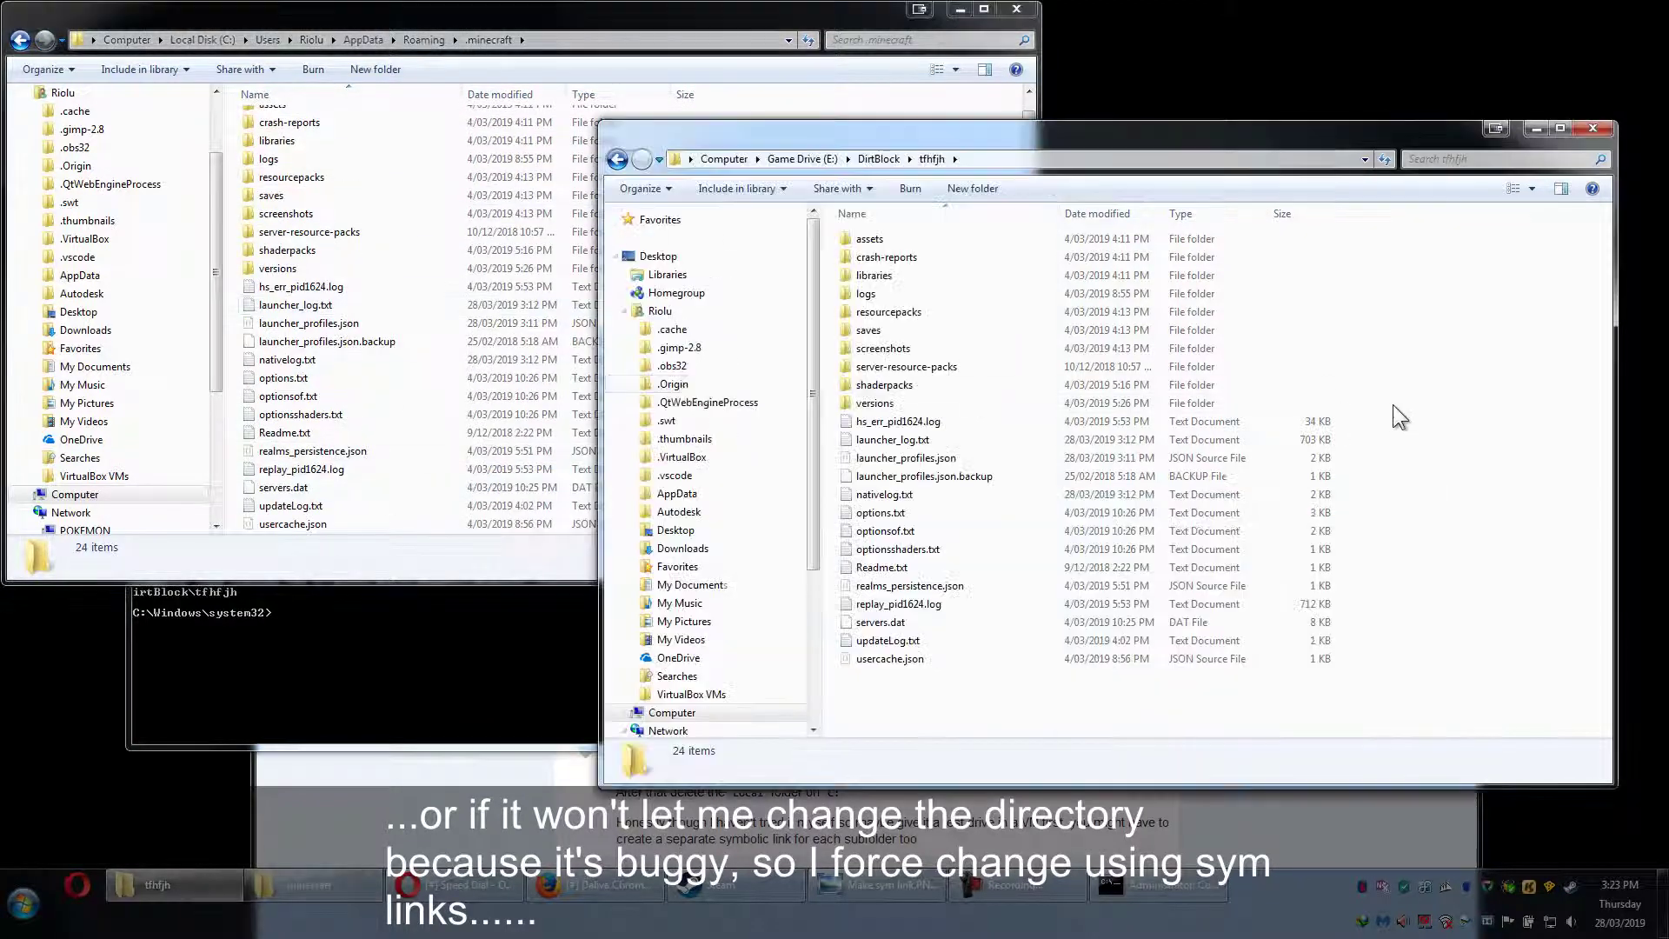
{"action": "left_click", "coordinate": [618, 159]}
{"action": "left_click", "coordinate": [20, 40]}
Close the Command Prompt and start MinecraftLauncher.exe from the DirtBlock folder.
{"action": "left_click", "coordinate": [399, 675]}
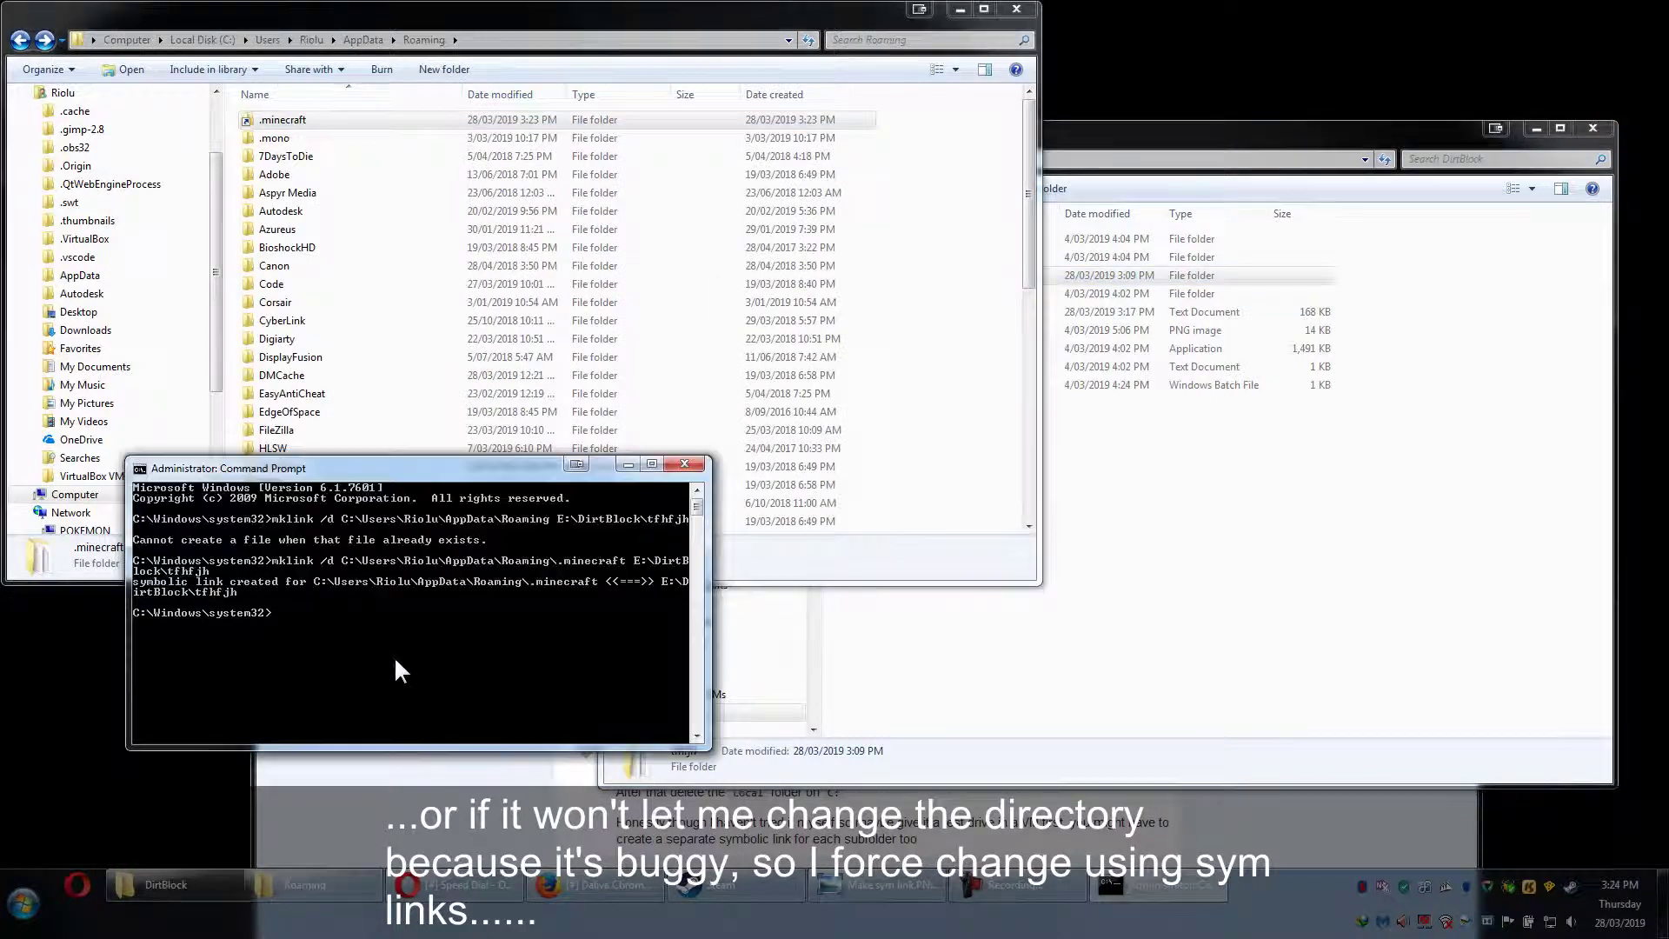
{"action": "left_click", "coordinate": [701, 474]}
{"action": "left_click", "coordinate": [1250, 569]}
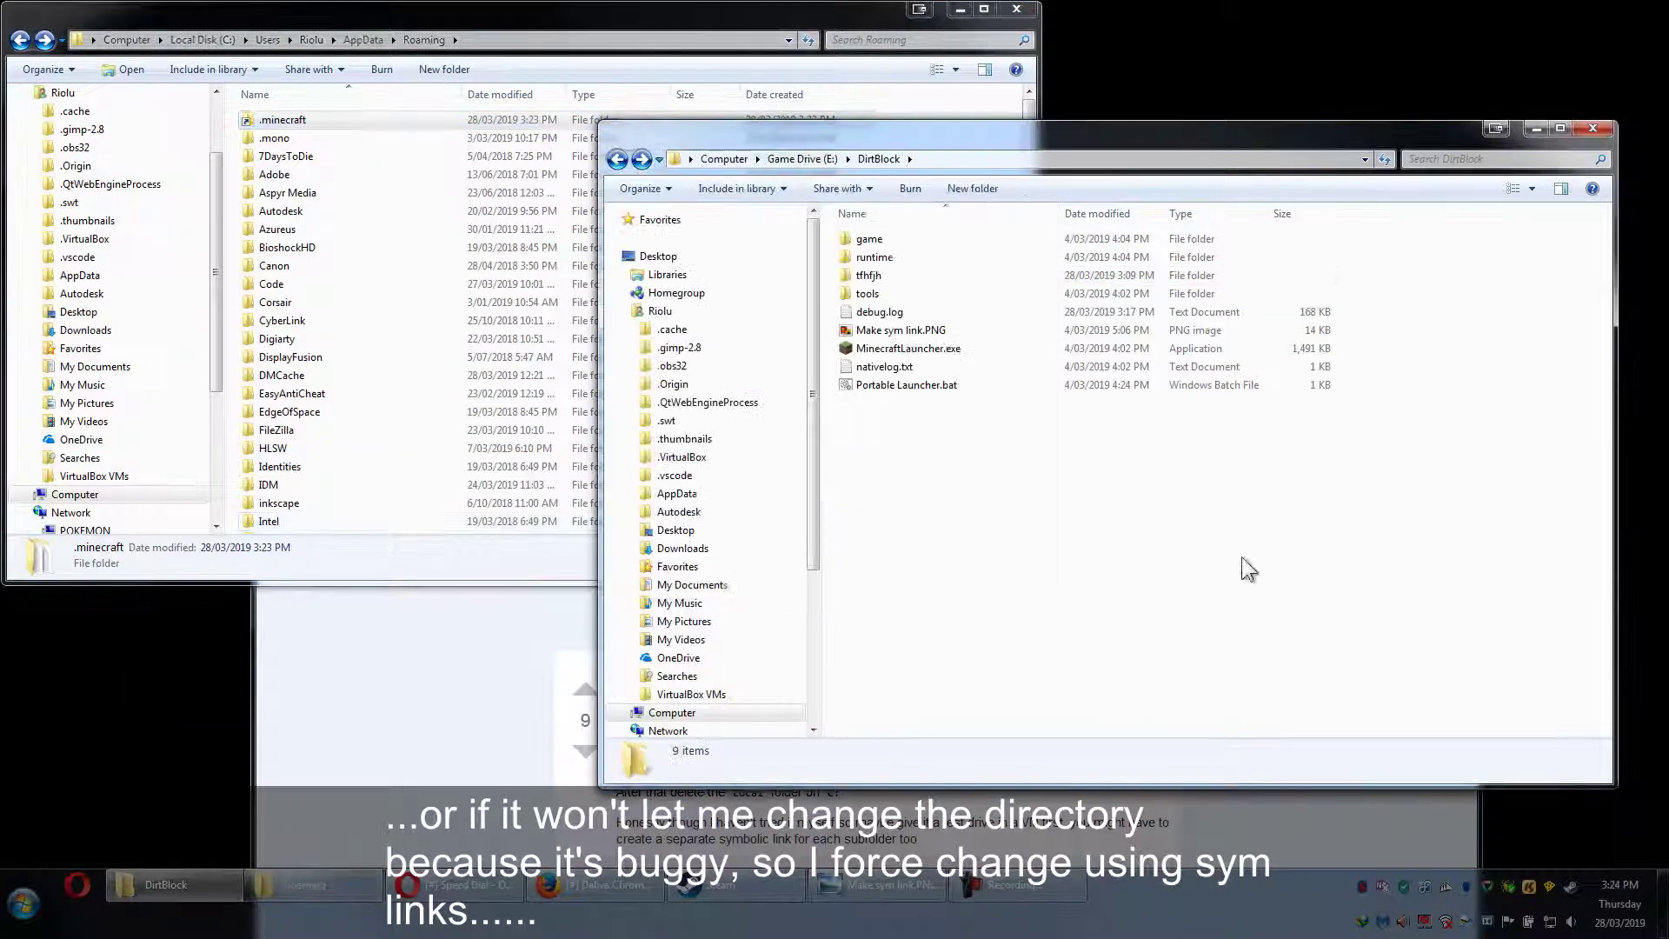
{"action": "double_click", "coordinate": [923, 350]}
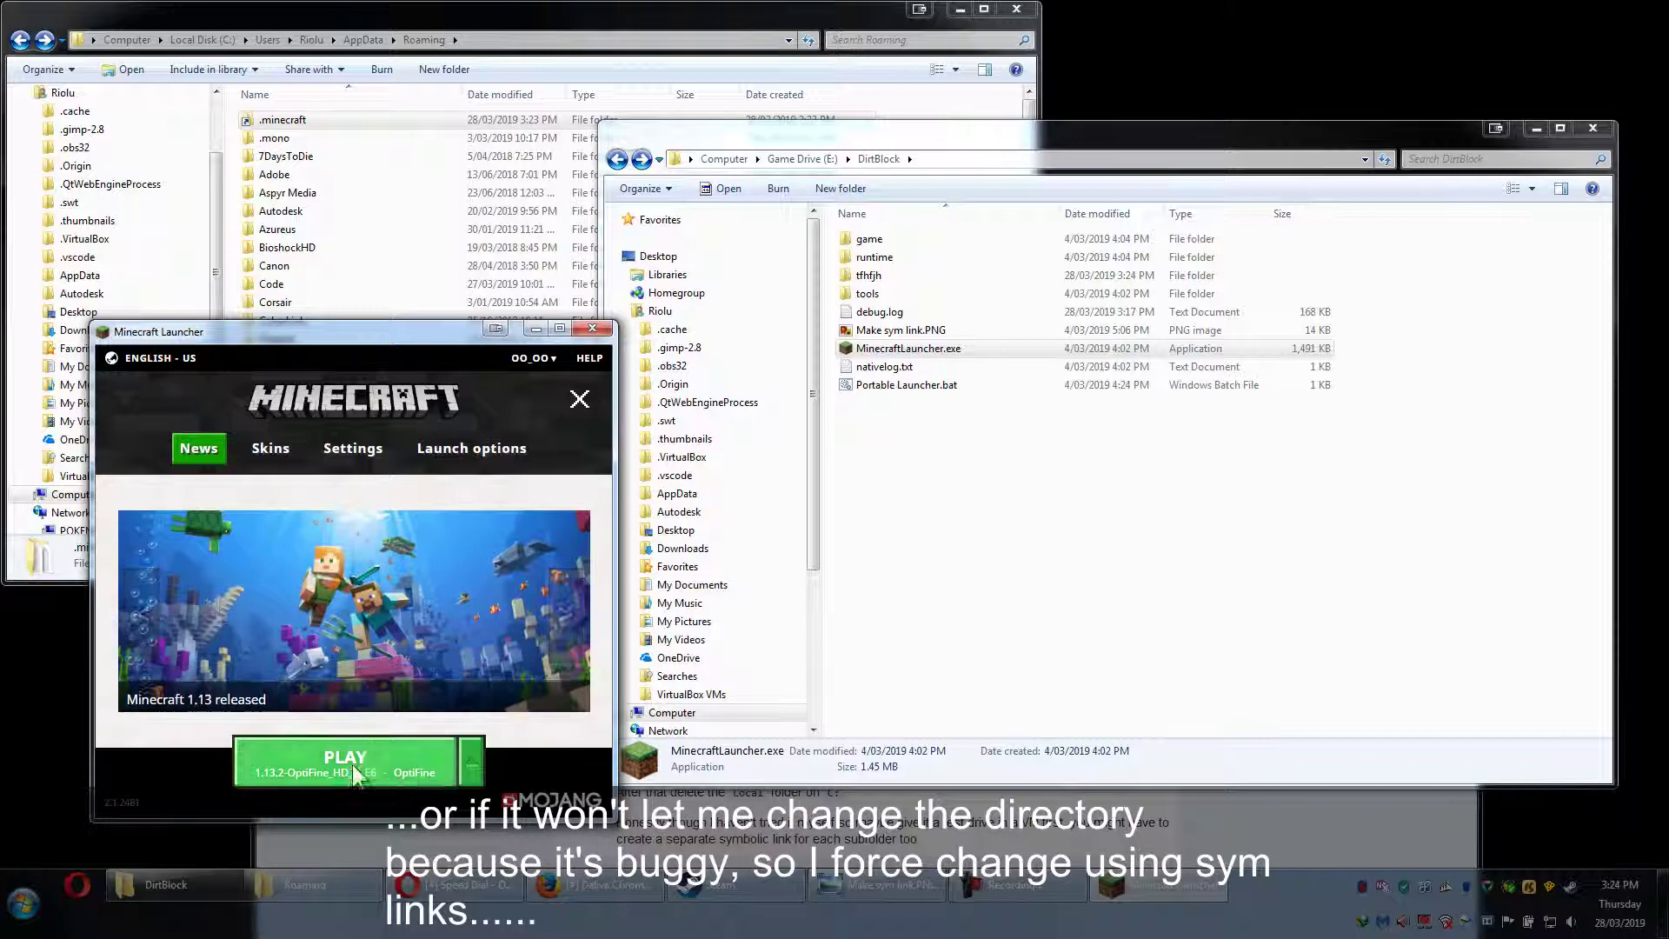
{"action": "left_click", "coordinate": [469, 449]}
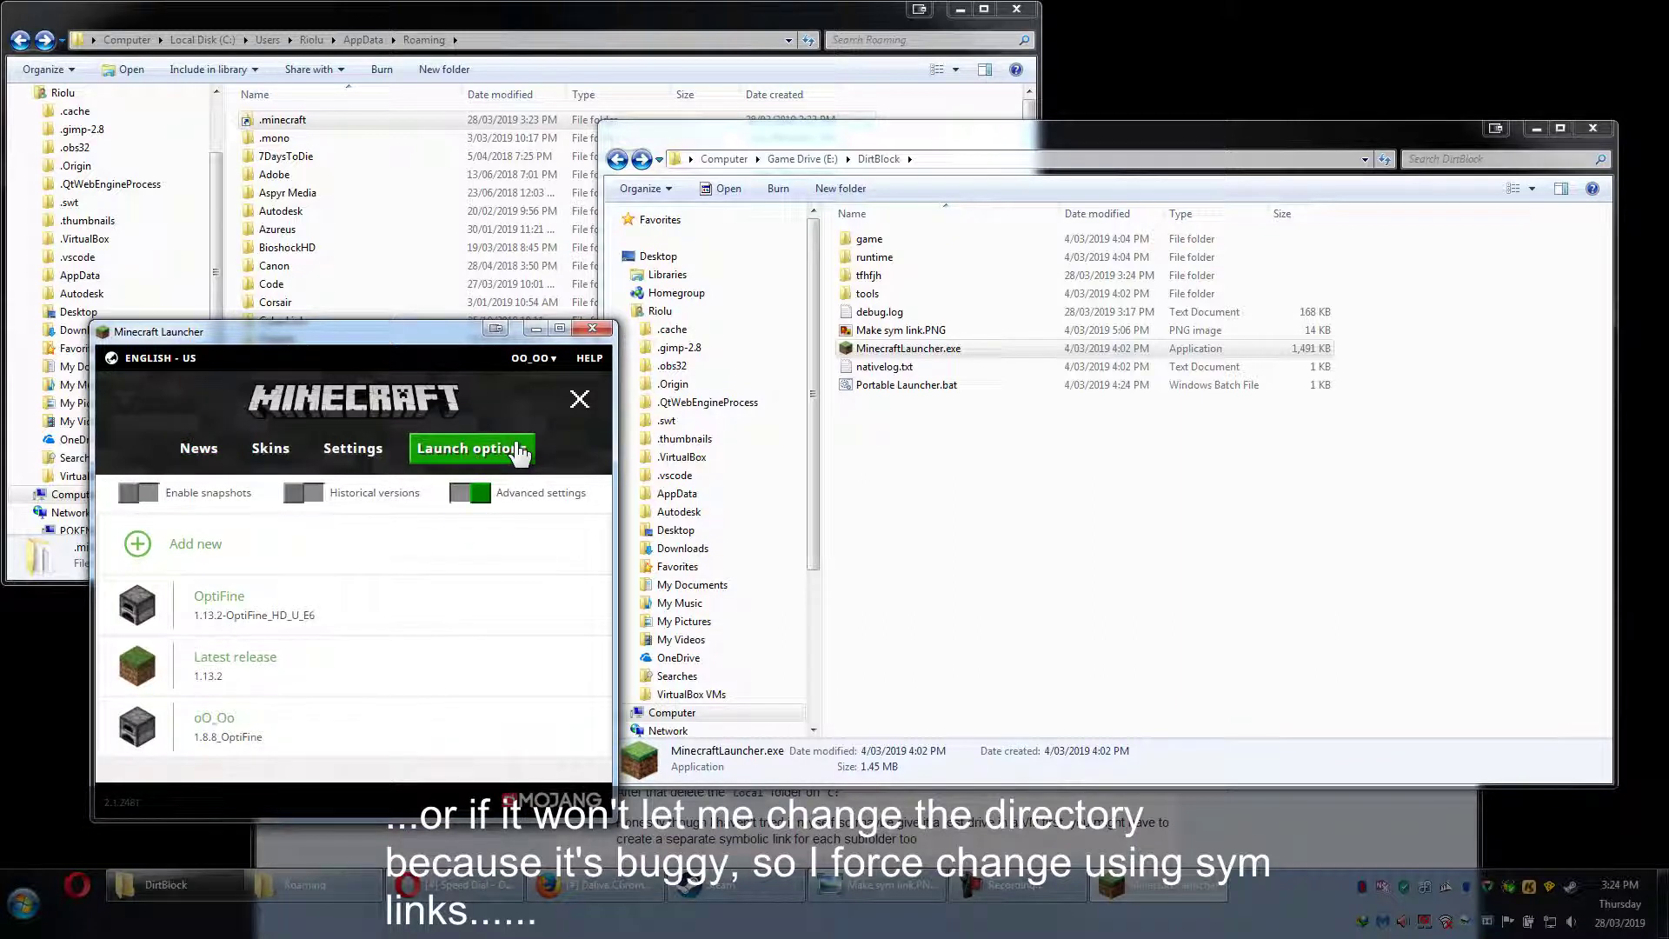
{"action": "left_click", "coordinate": [252, 540]}
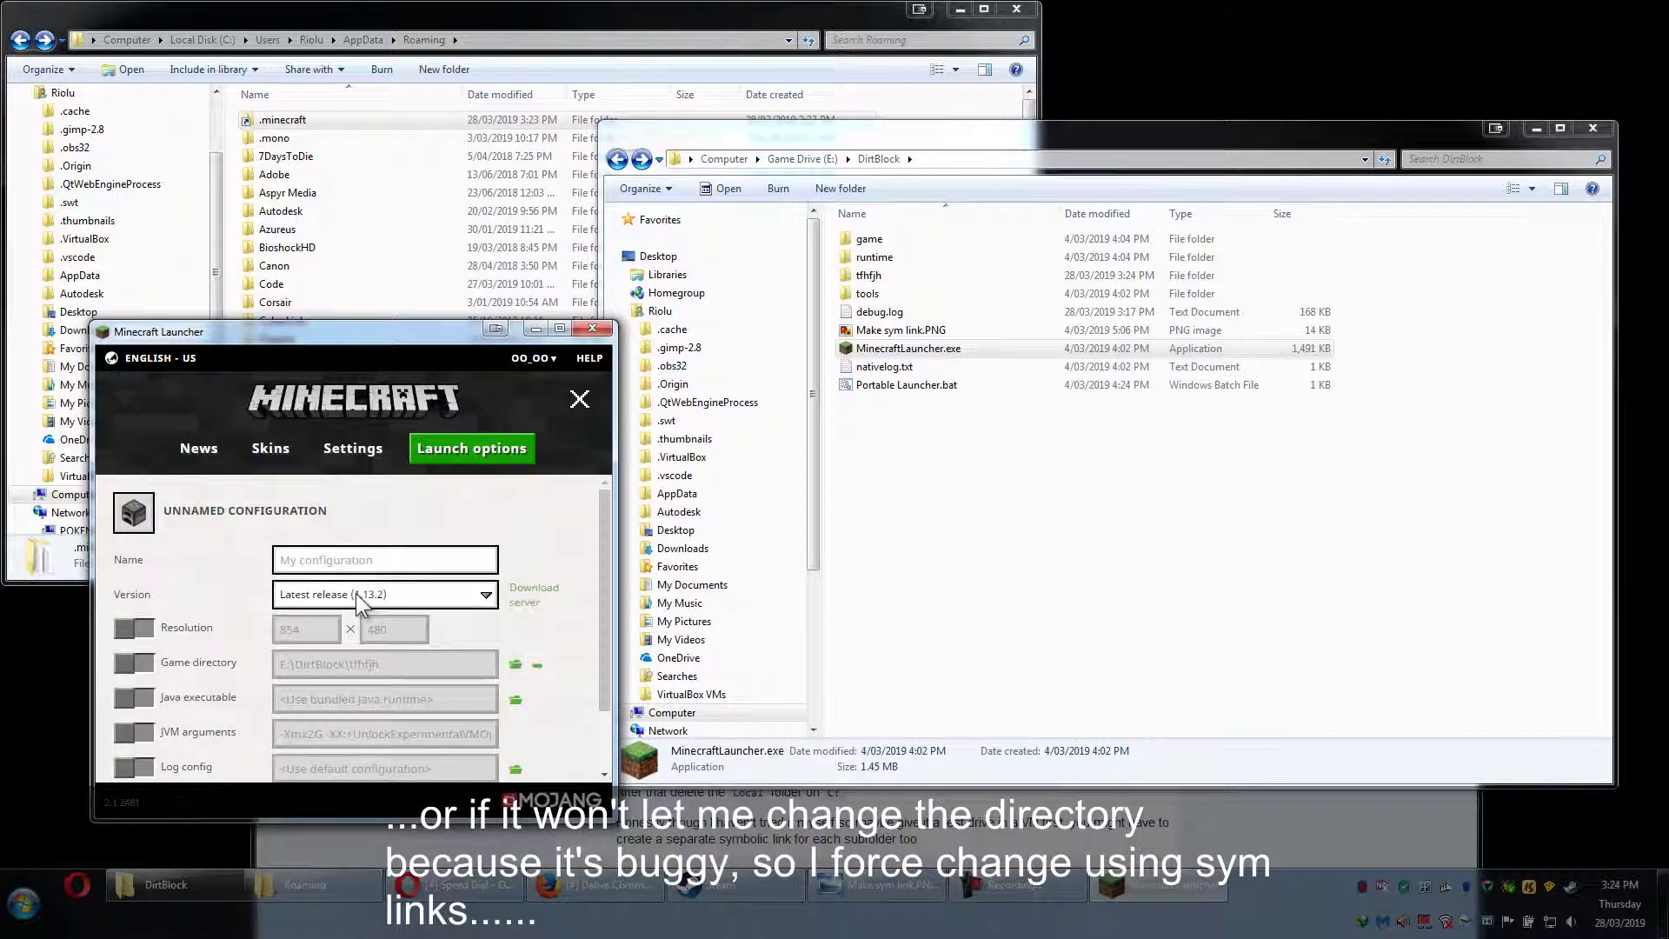
{"action": "scroll", "coordinate": [363, 600], "scroll_direction": "down", "scroll_amount": 1}
{"action": "scroll", "coordinate": [387, 574], "scroll_direction": "up", "scroll_amount": 1}
{"action": "left_click", "coordinate": [347, 453]}
Show the launcher's launch options and open the versions folder inside DirtBlock\tfhfjh in Explorer.
{"action": "left_click", "coordinate": [447, 453]}
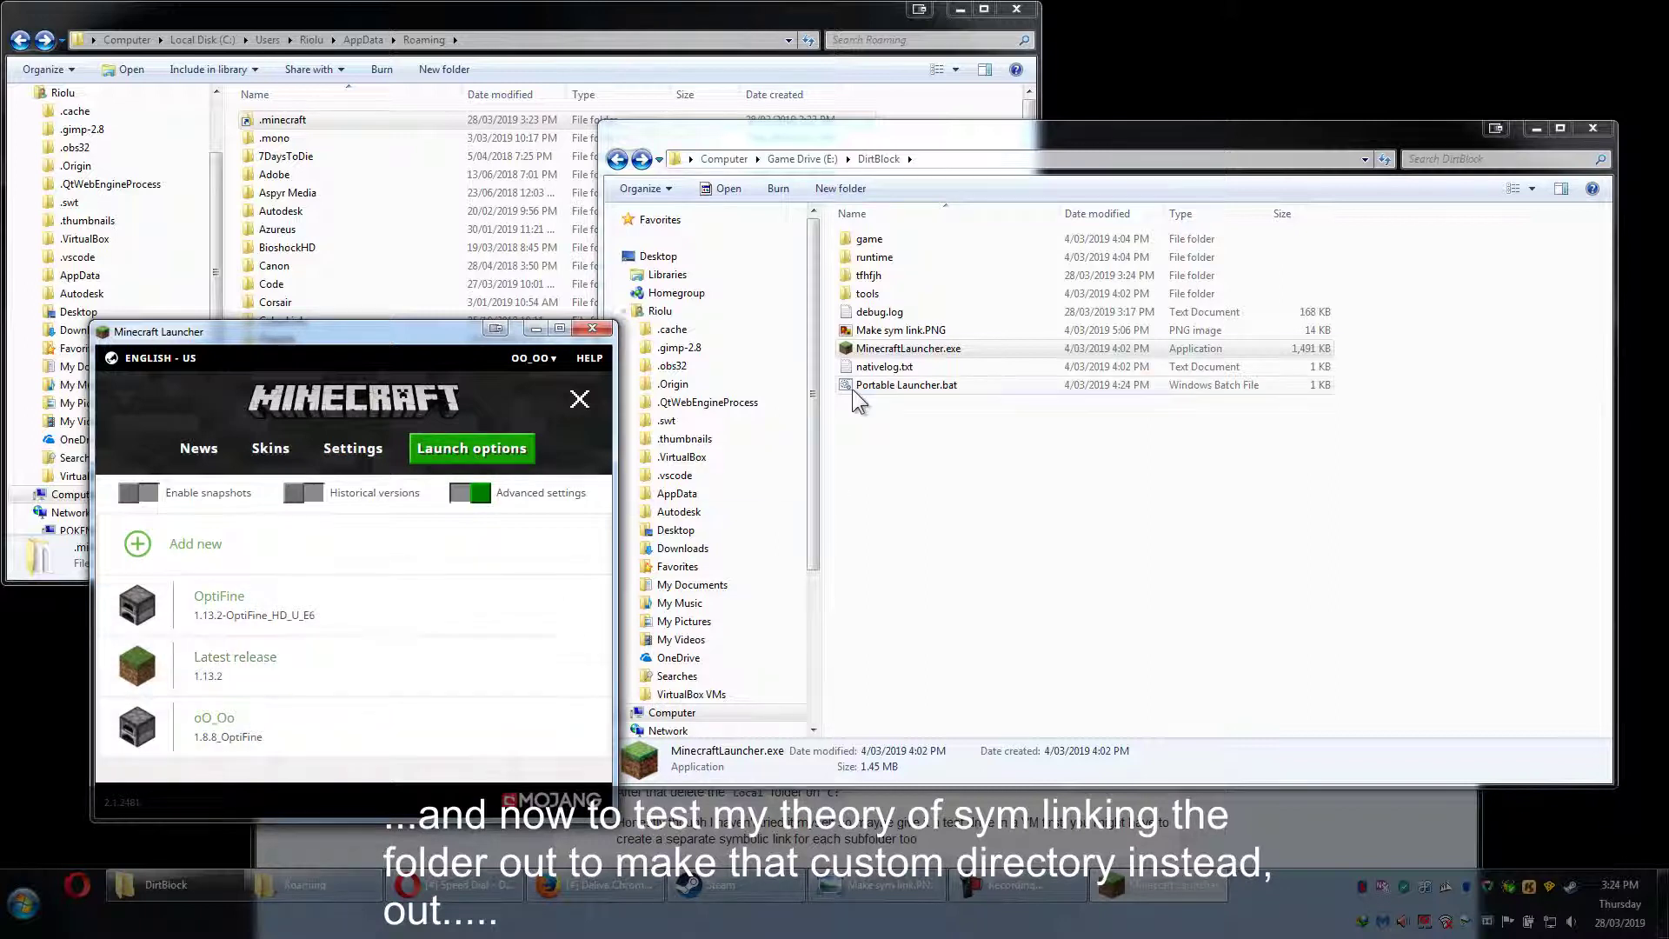
{"action": "double_click", "coordinate": [896, 276]}
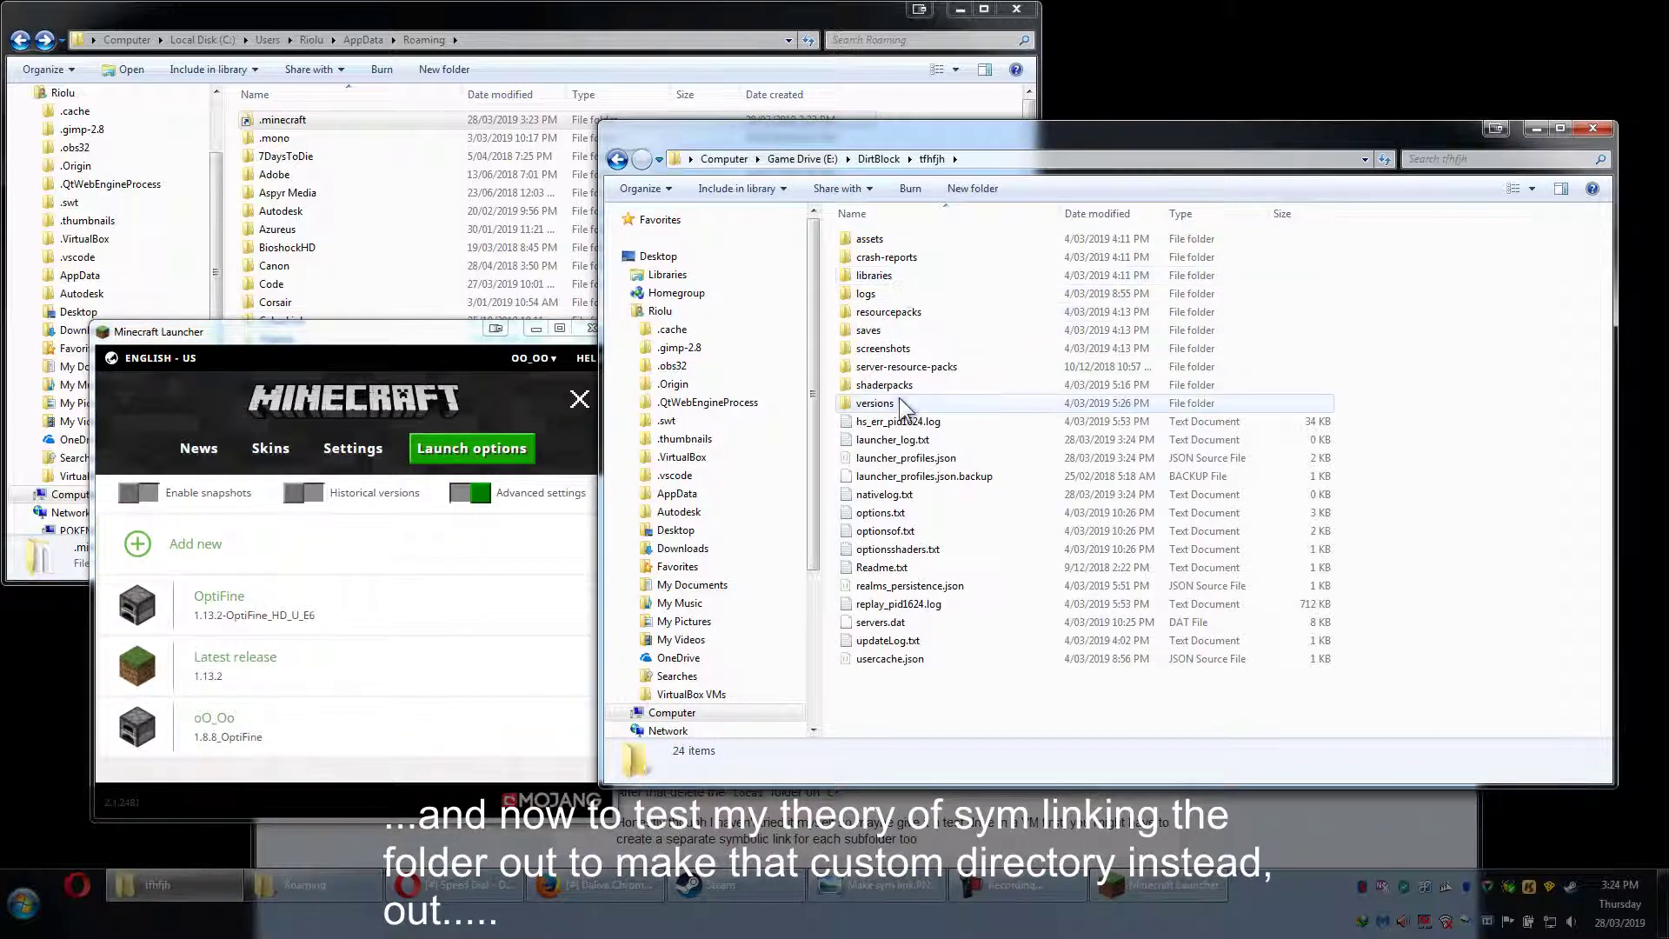
{"action": "double_click", "coordinate": [901, 401]}
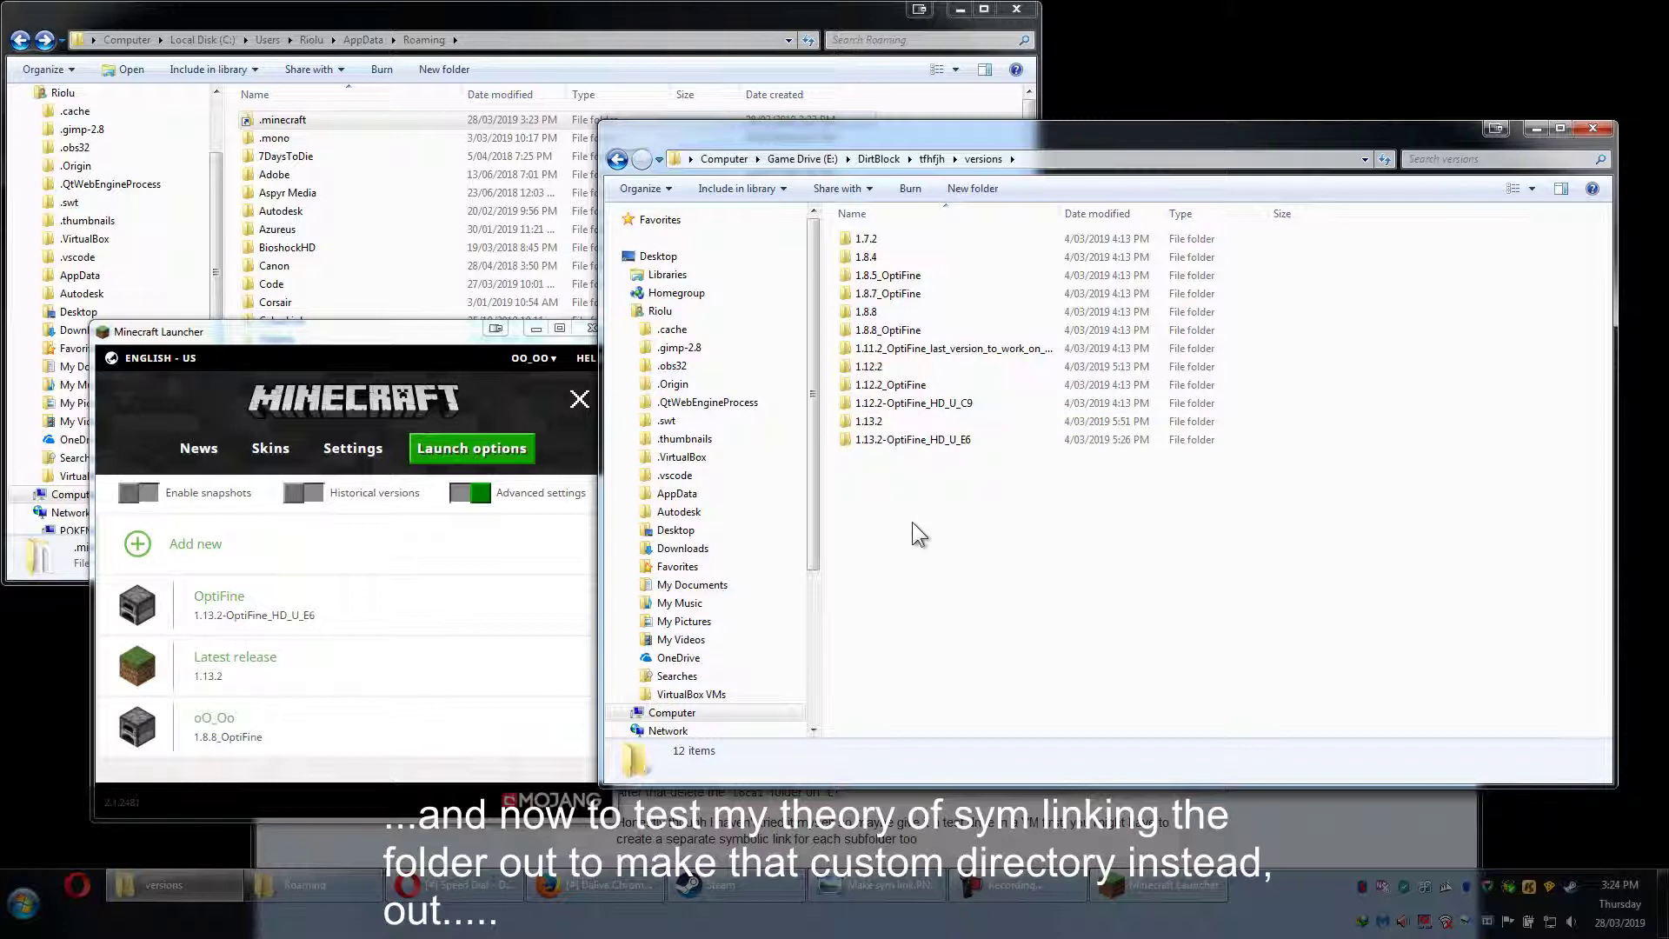
Add an unnamed launch configuration that uses release 1.12.1 and save it.
{"action": "left_click", "coordinate": [385, 557]}
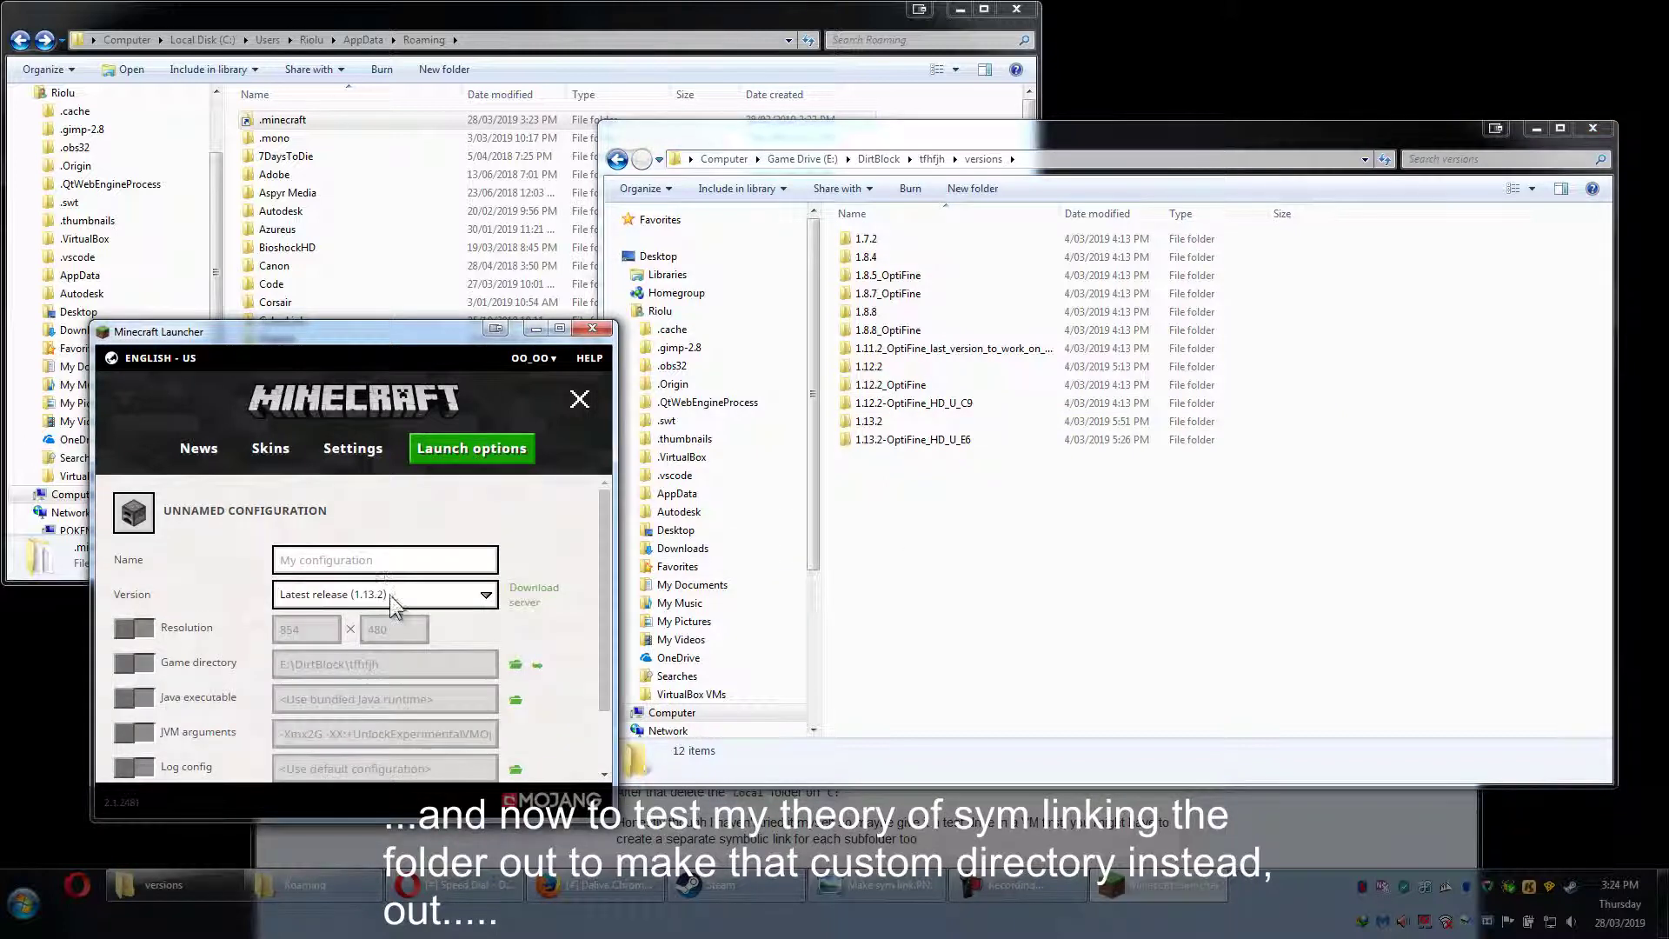
{"action": "left_click", "coordinate": [393, 600]}
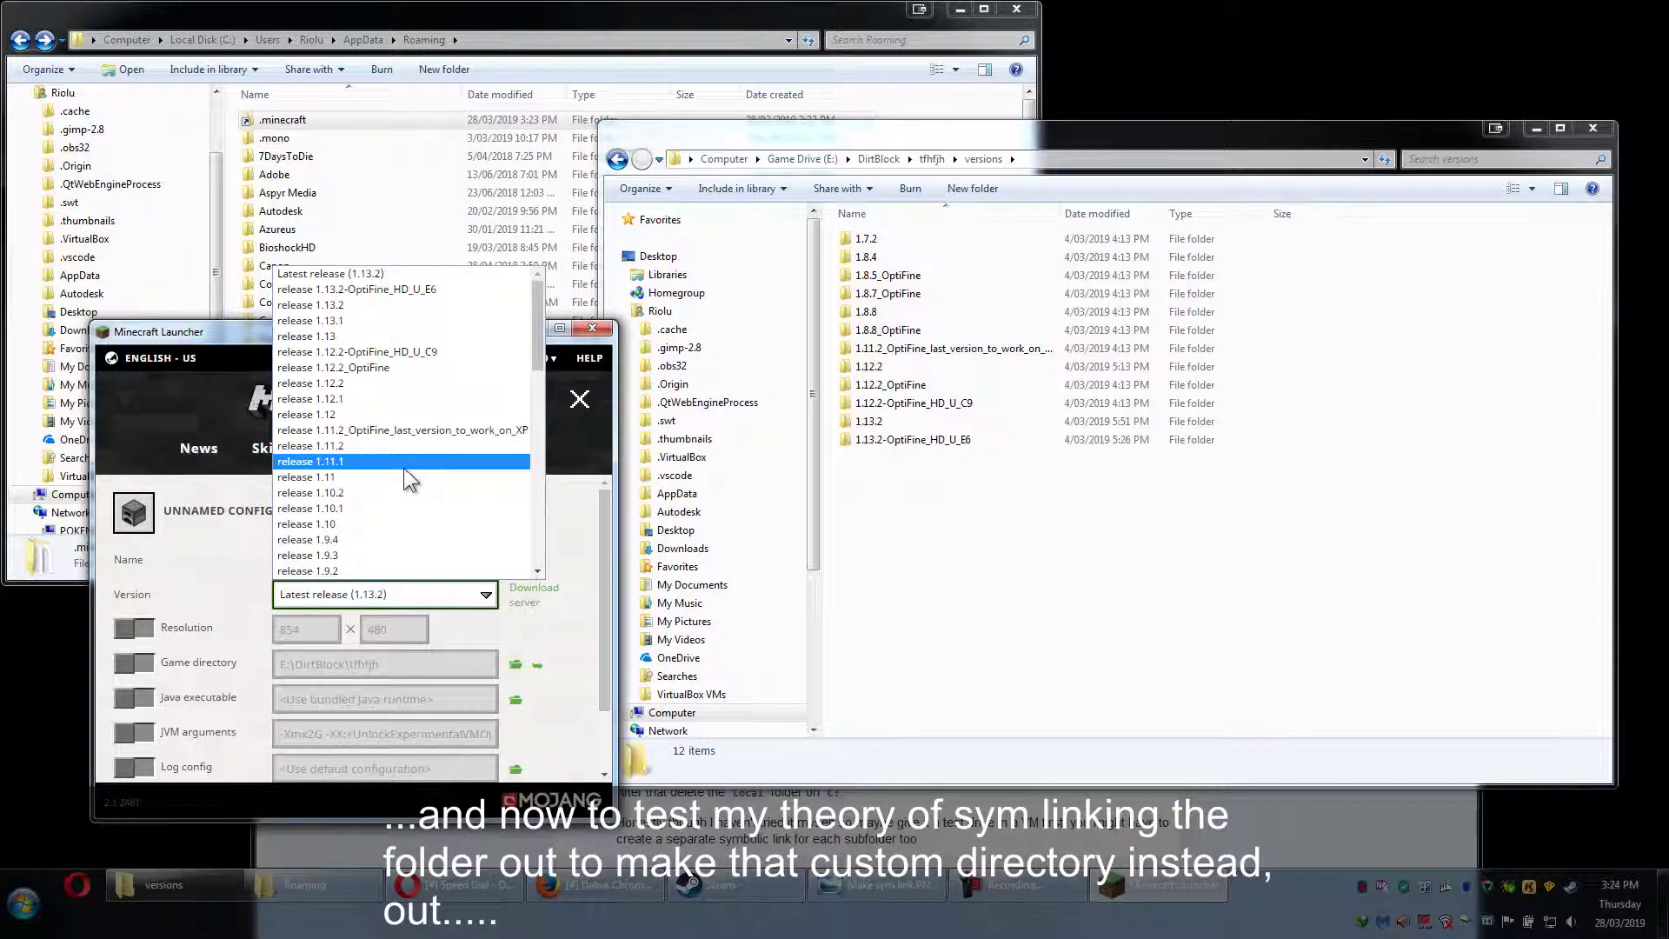
{"action": "left_click", "coordinate": [342, 399]}
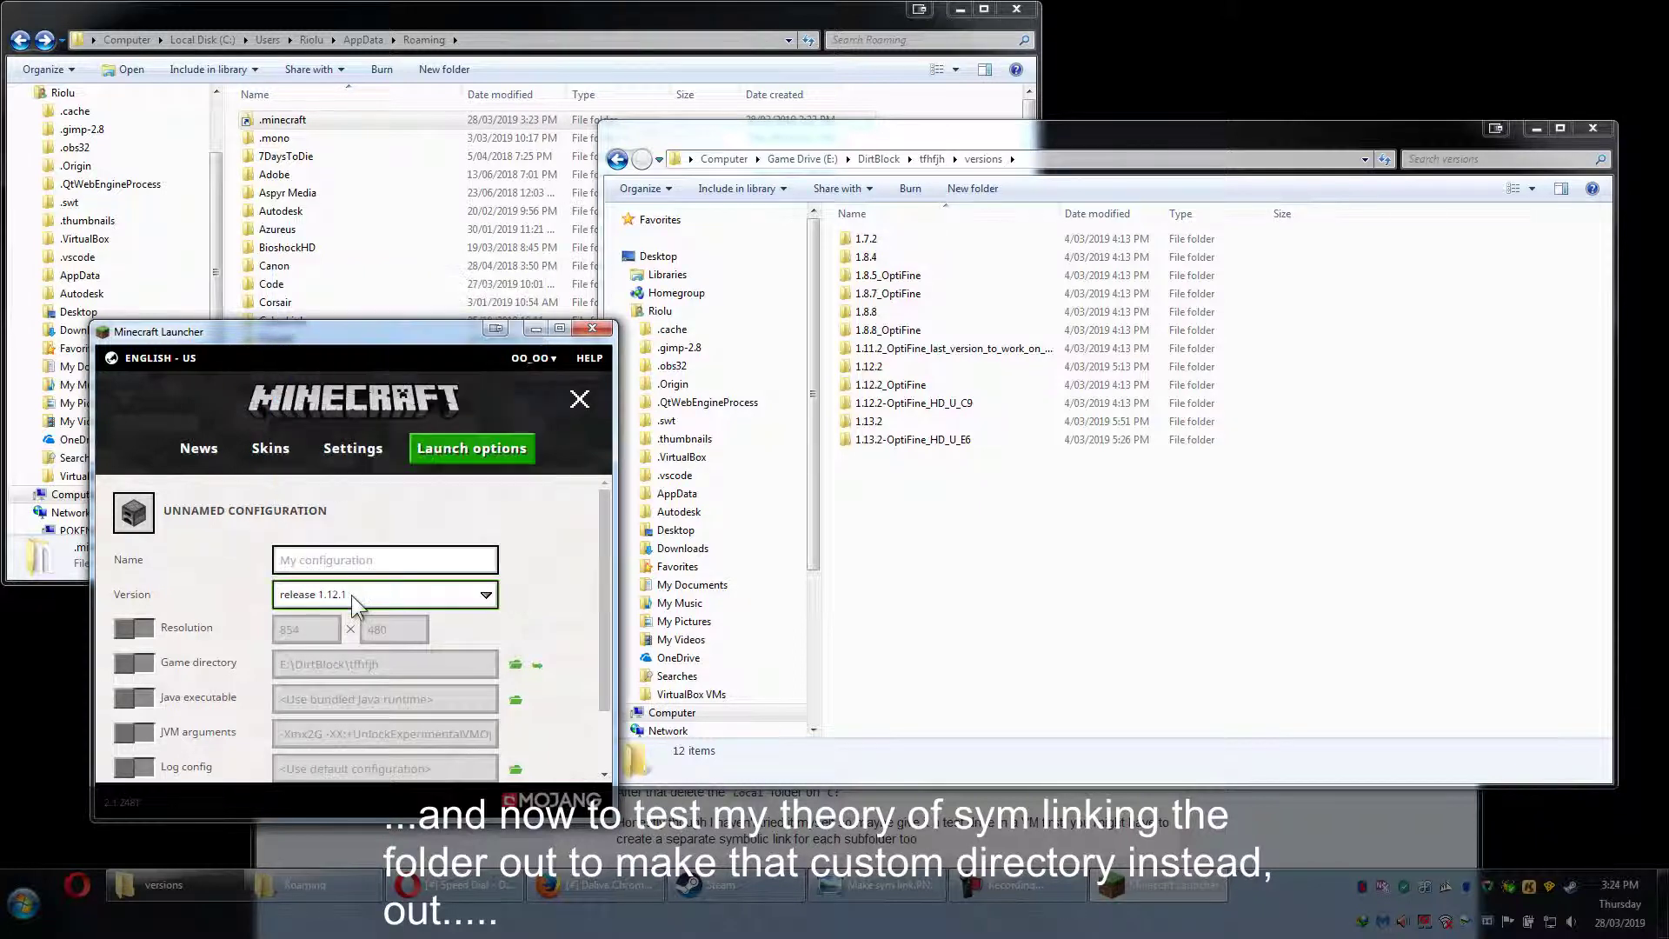
{"action": "scroll", "coordinate": [352, 595], "scroll_direction": "down", "scroll_amount": 2}
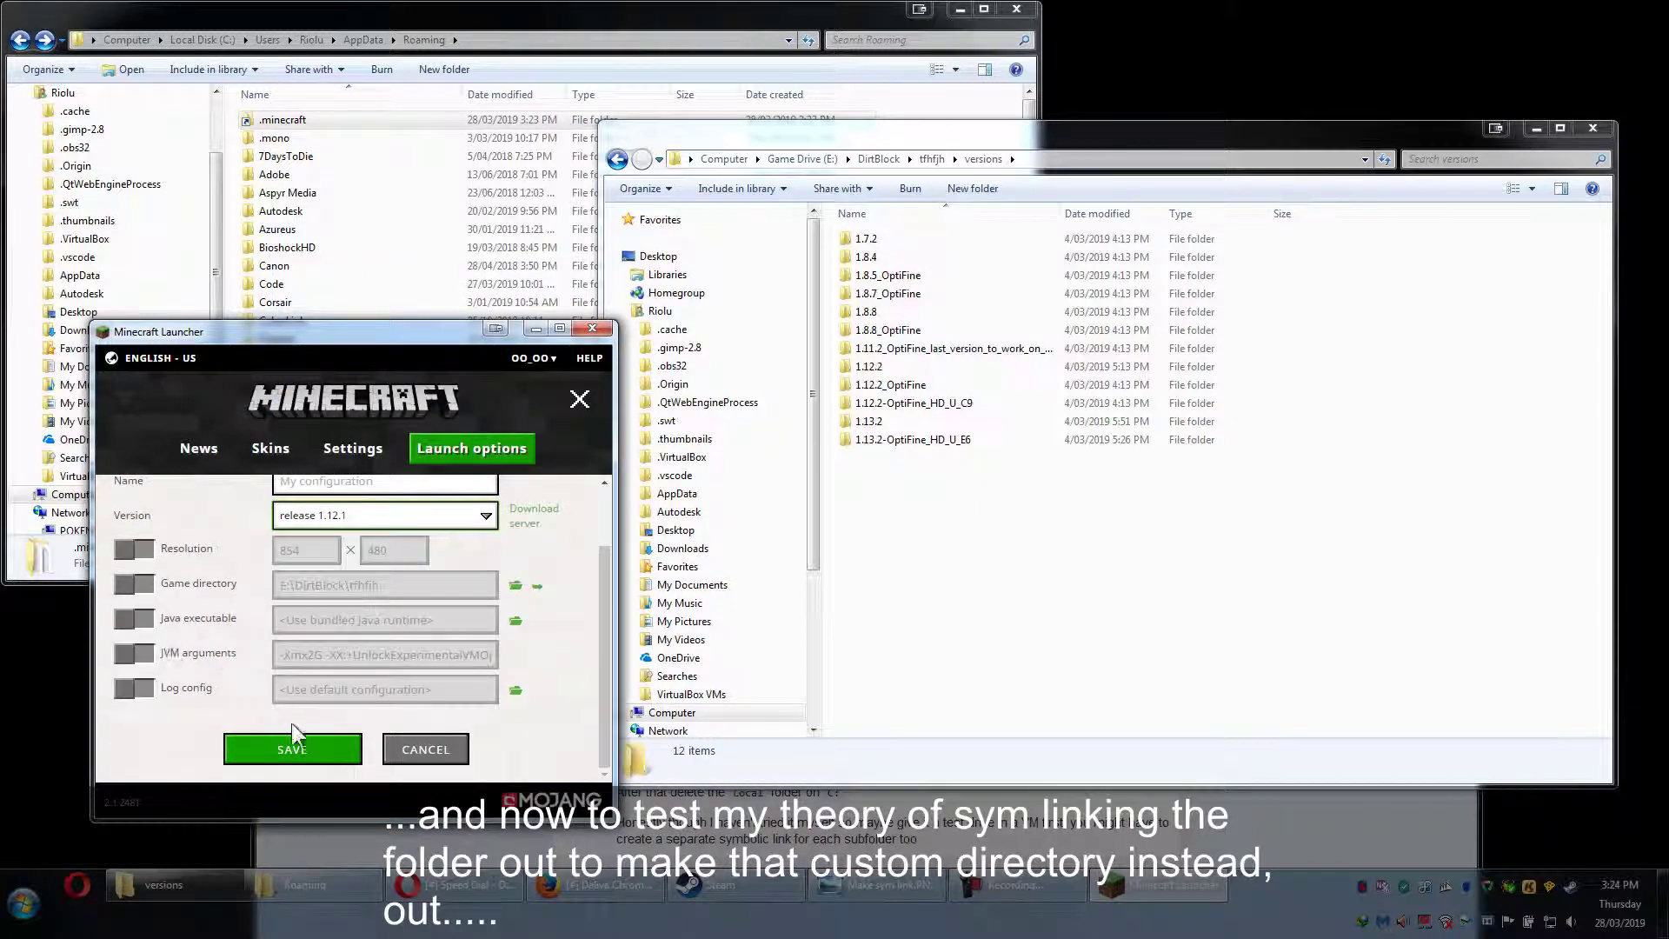
{"action": "left_click", "coordinate": [304, 741]}
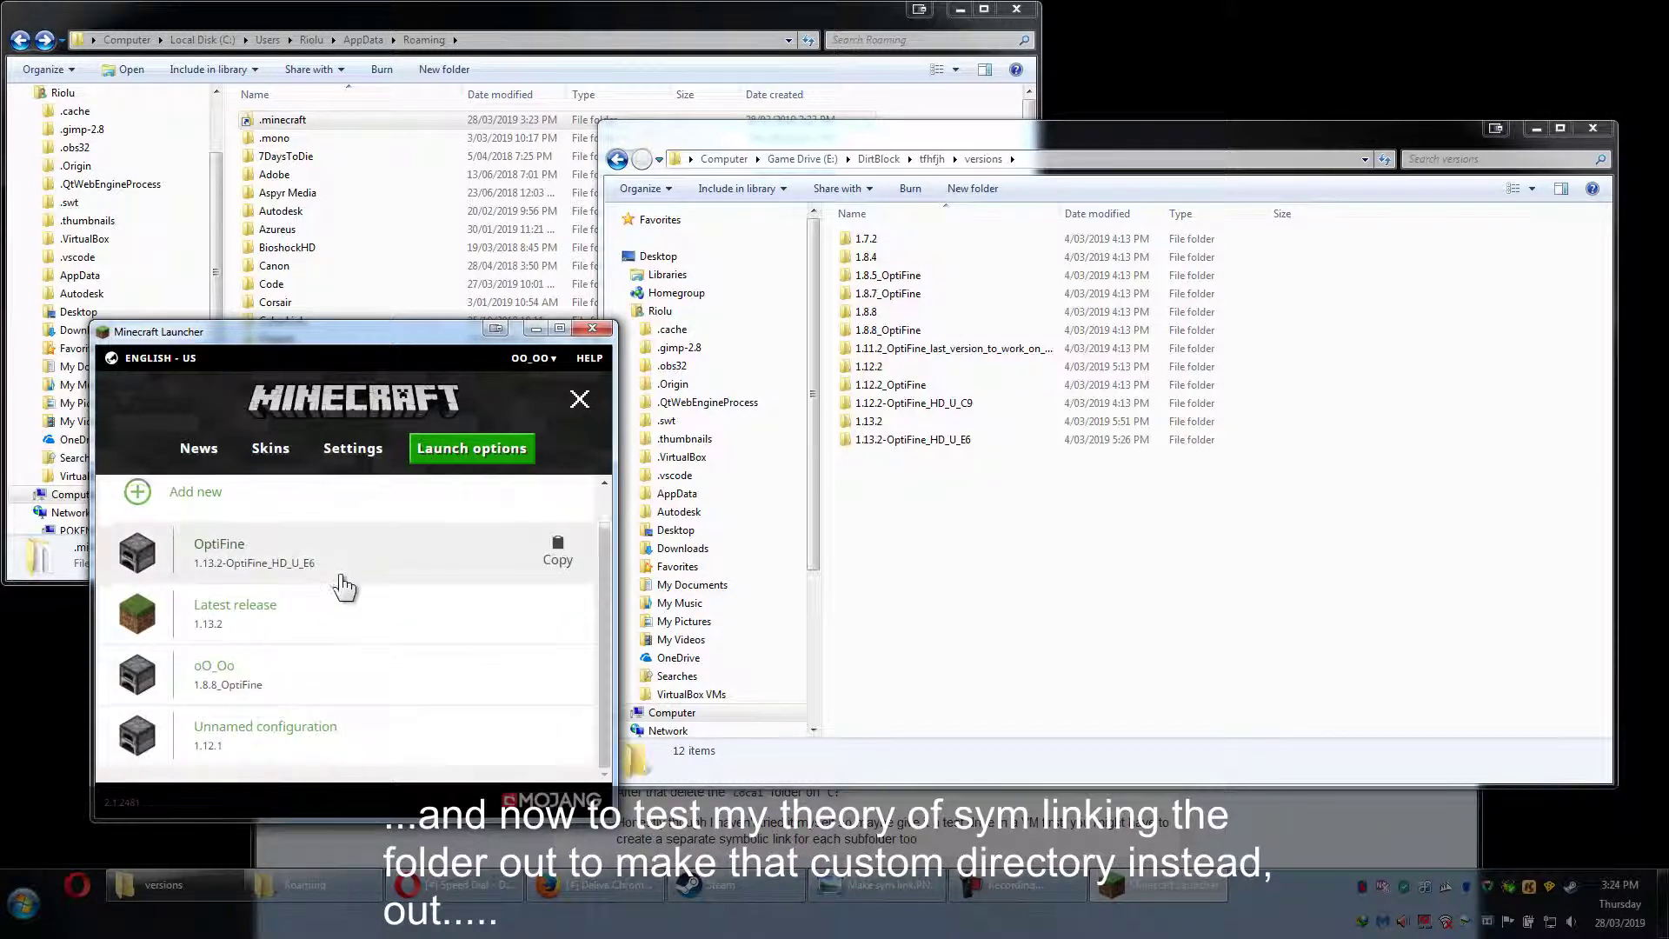
Review the settings of the 1.12.1 Unnamed configuration and leave it without saving changes.
{"action": "scroll", "coordinate": [333, 609], "scroll_direction": "up", "scroll_amount": 1}
{"action": "scroll", "coordinate": [333, 683], "scroll_direction": "down", "scroll_amount": 1}
{"action": "left_click", "coordinate": [331, 734]}
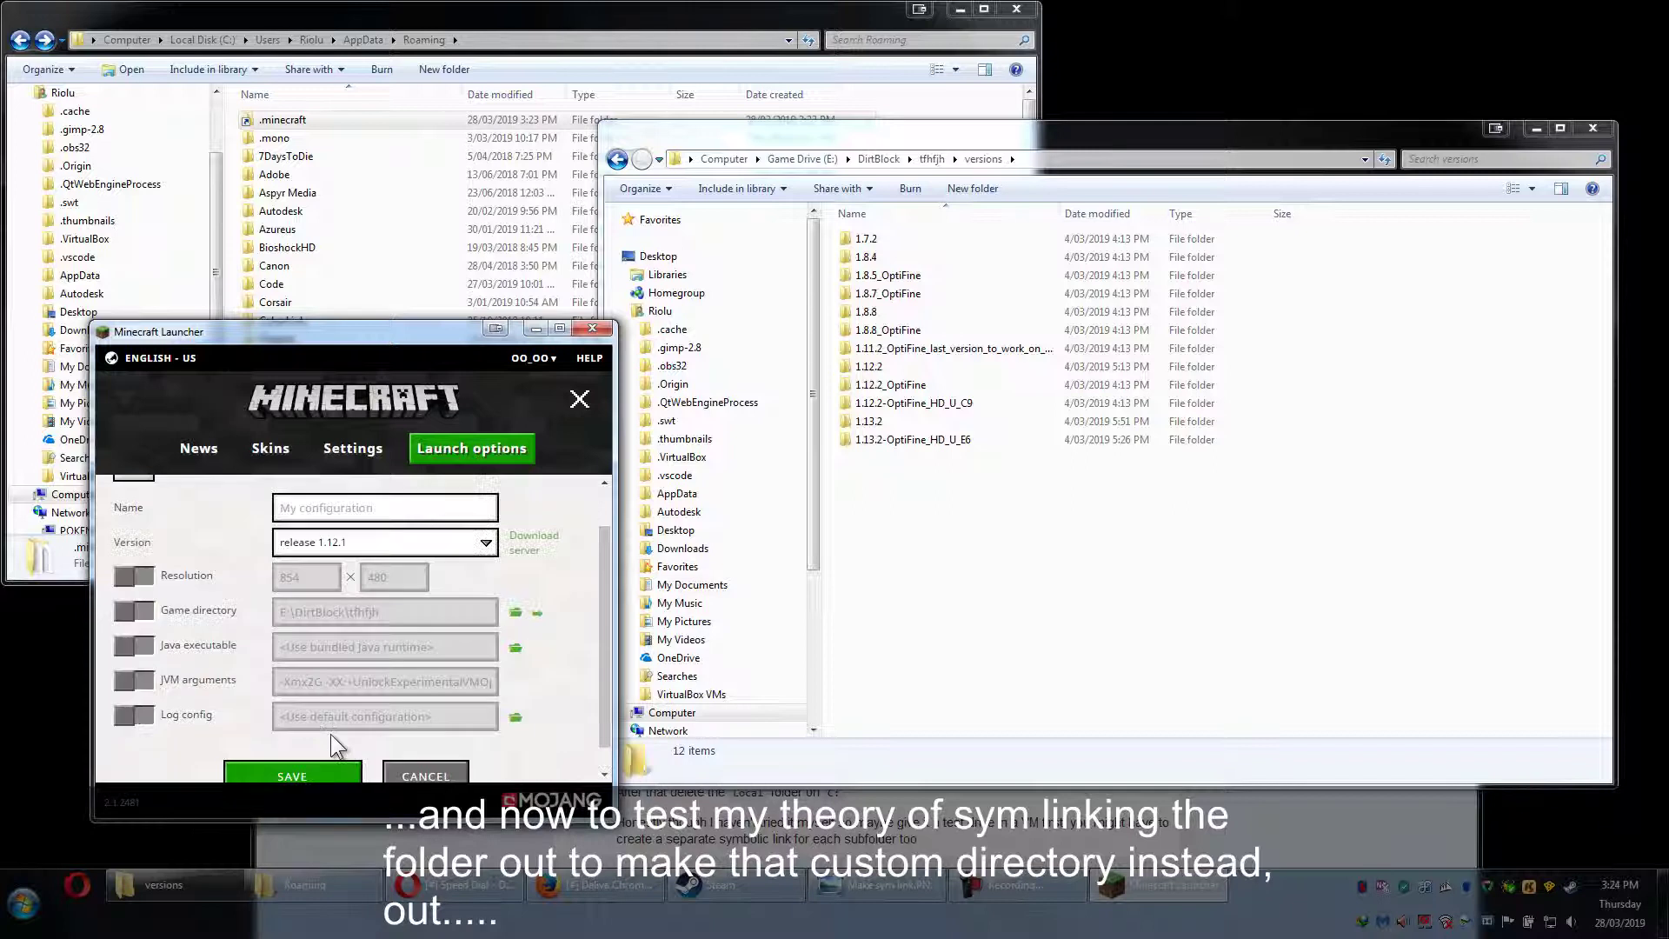
{"action": "left_click", "coordinate": [419, 771]}
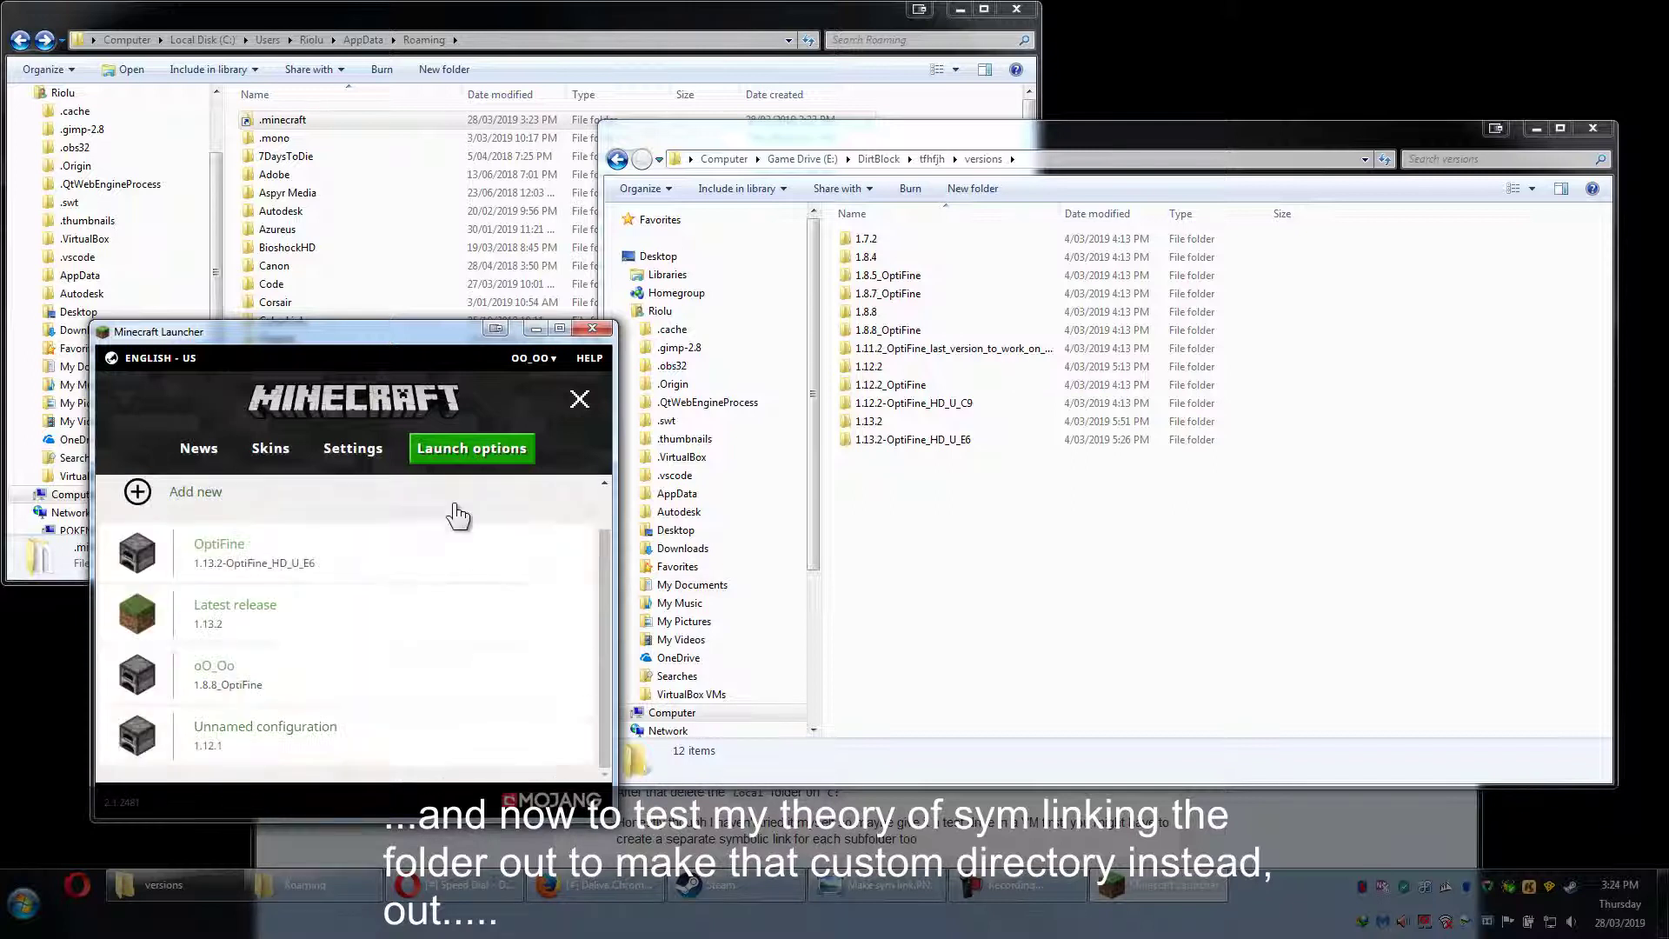
Choose the Unnamed configuration for 1.12.1 from the list of launch profiles and start the game with it.
{"action": "left_click", "coordinate": [353, 447]}
{"action": "left_click", "coordinate": [471, 764]}
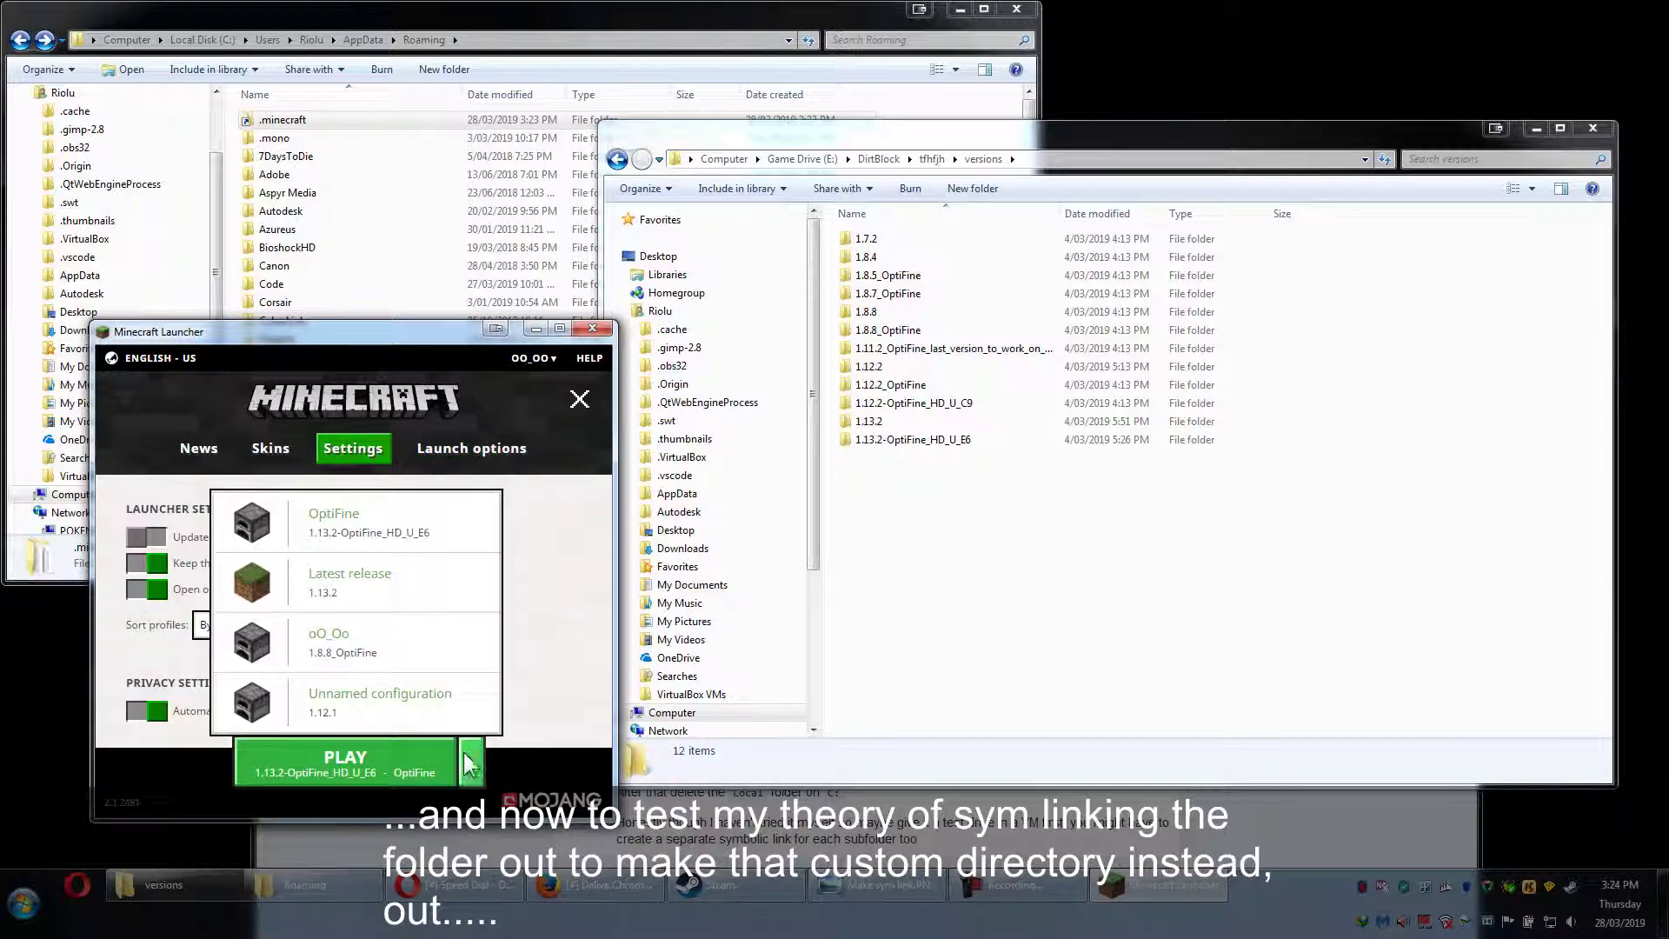
{"action": "left_click", "coordinate": [404, 728]}
{"action": "left_click", "coordinate": [402, 737]}
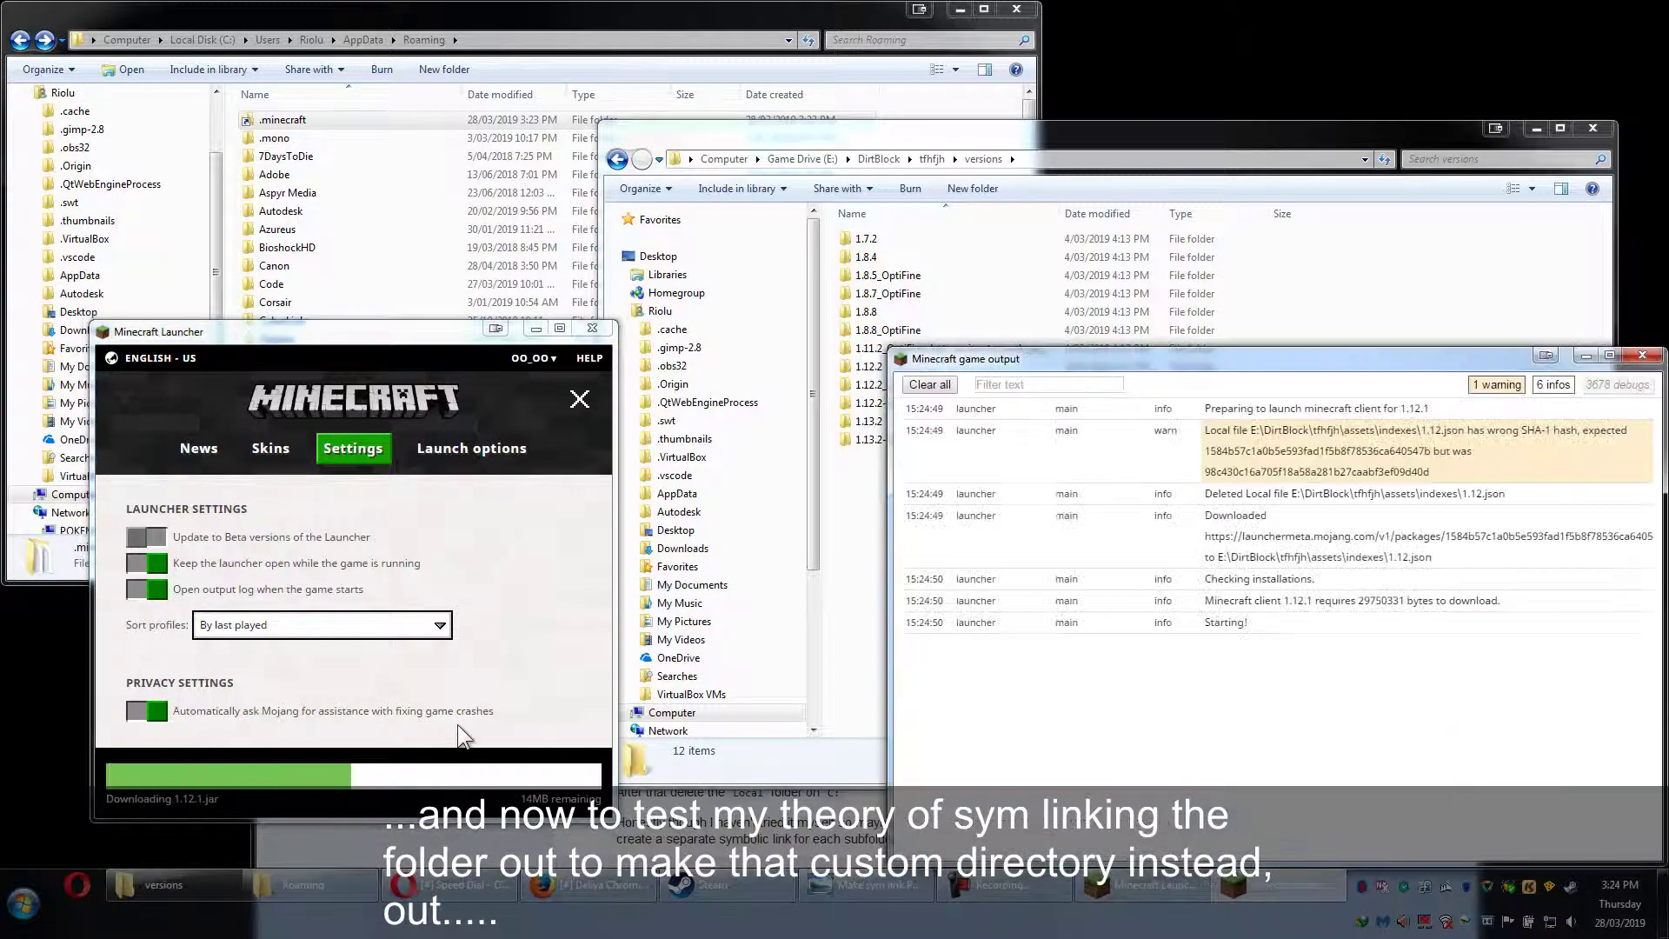
Rearrange the game output and Explorer windows during the download, and inspect the 1.12.1 folder inside versions.
{"action": "left_click_drag", "start_coordinate": [1023, 363], "coordinate": [963, 509]}
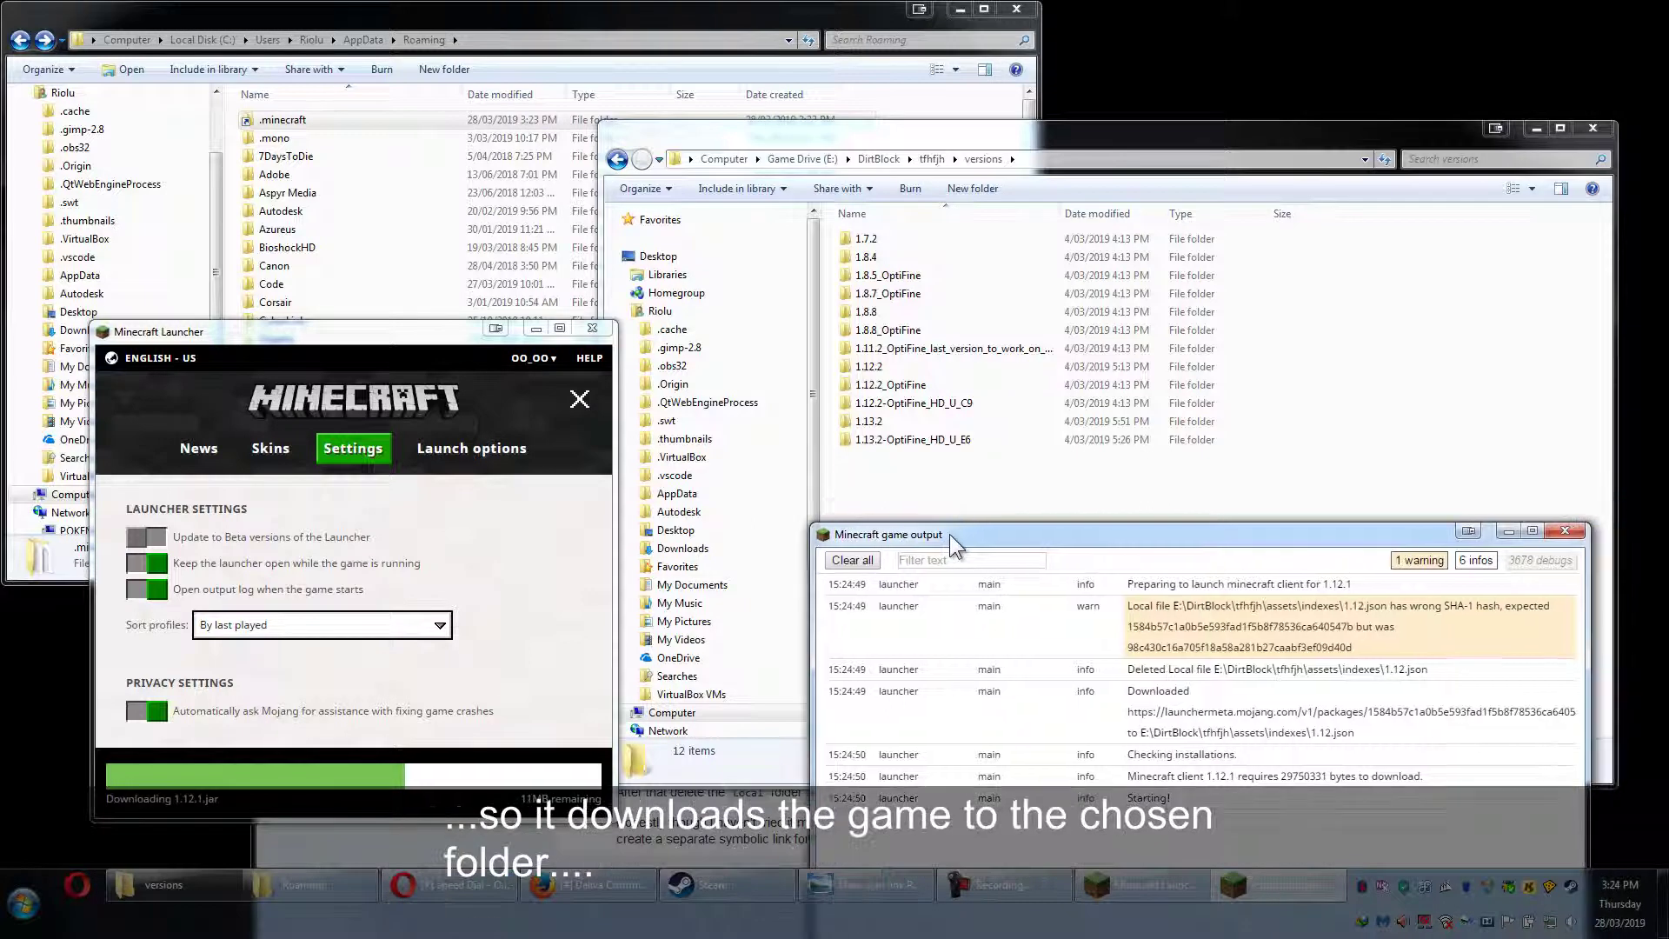
{"action": "left_click_drag", "start_coordinate": [968, 508], "coordinate": [1004, 400]}
{"action": "left_click_drag", "start_coordinate": [1040, 142], "coordinate": [1007, 24]}
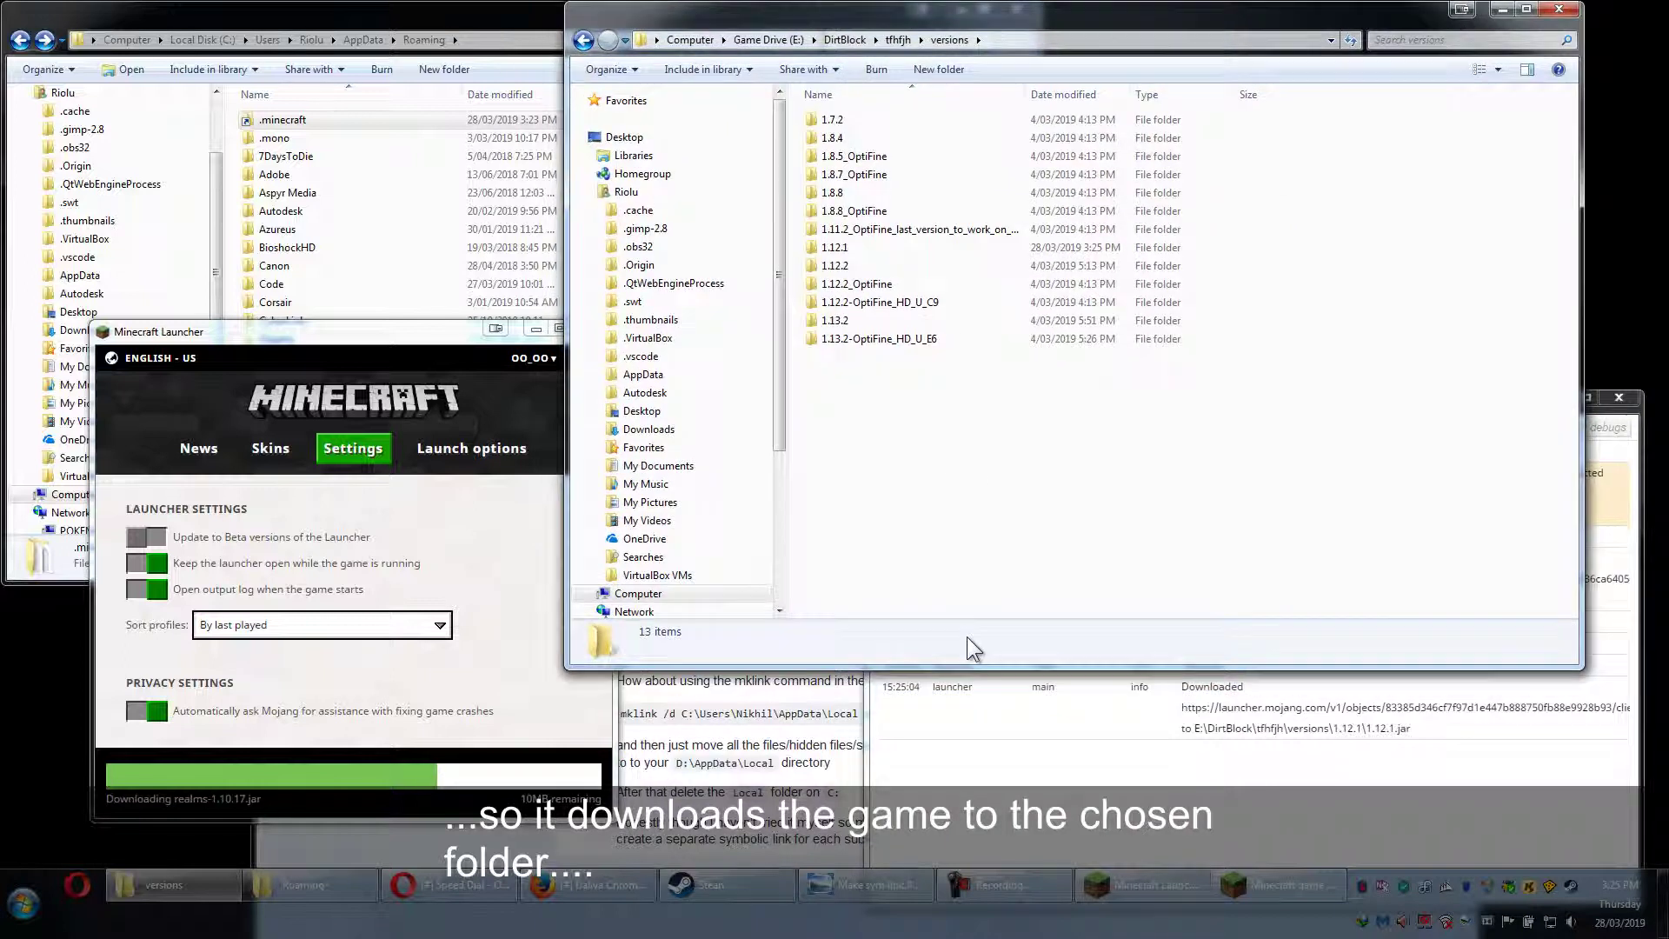
{"action": "double_click", "coordinate": [861, 249]}
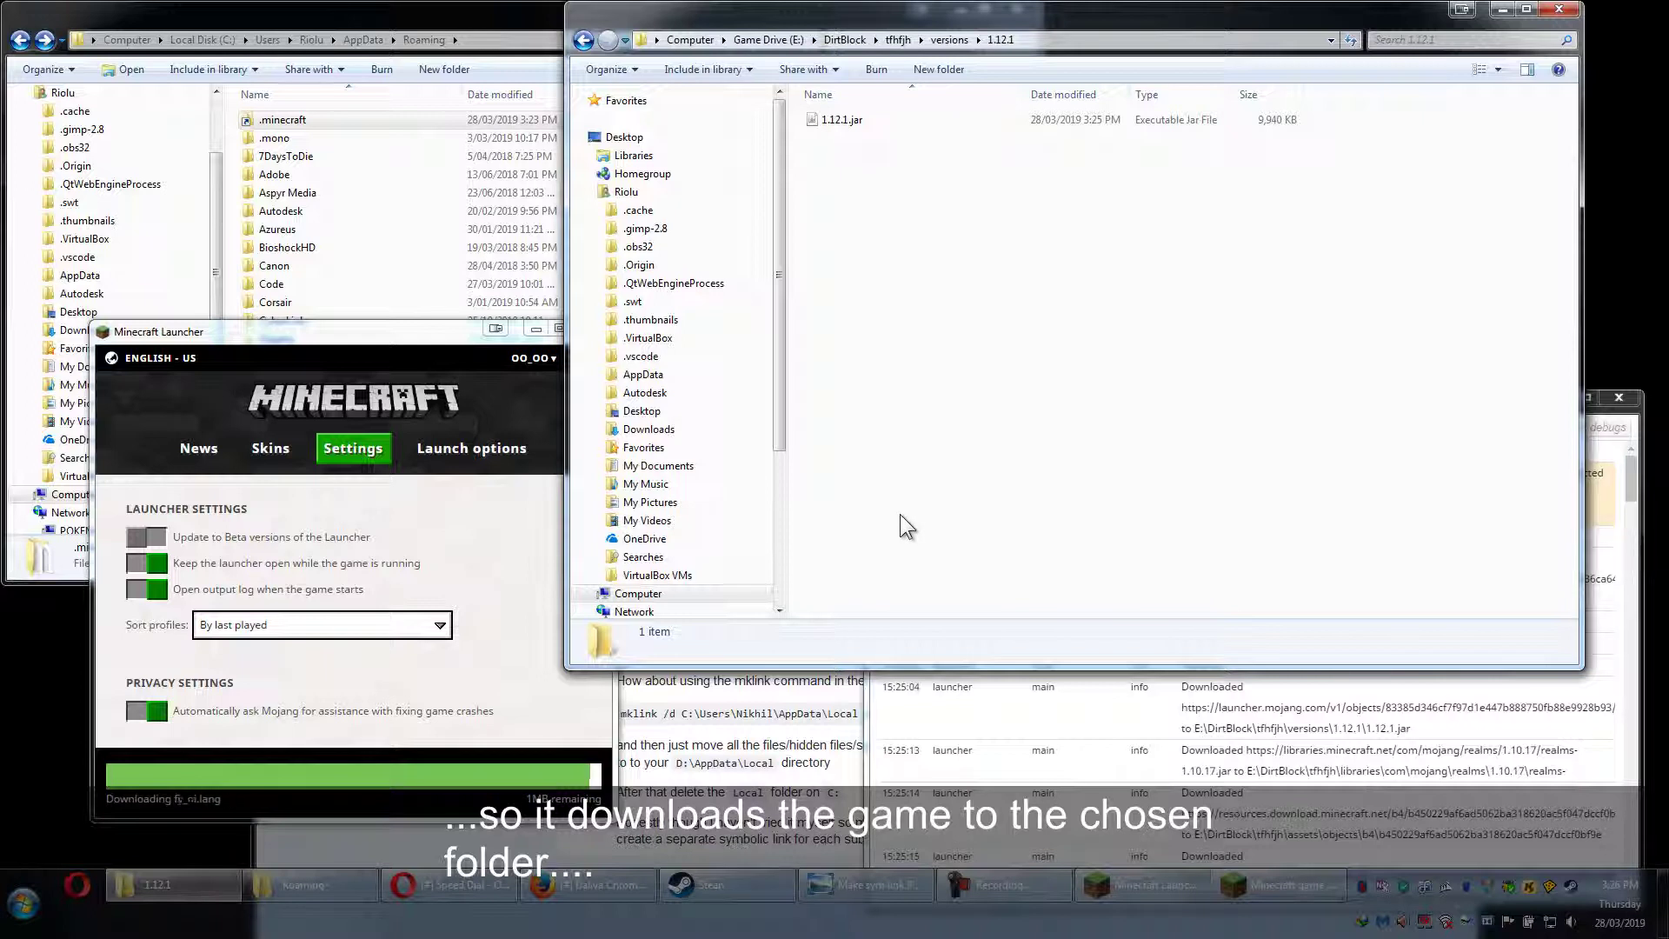
{"action": "left_click_drag", "start_coordinate": [438, 339], "coordinate": [421, 332]}
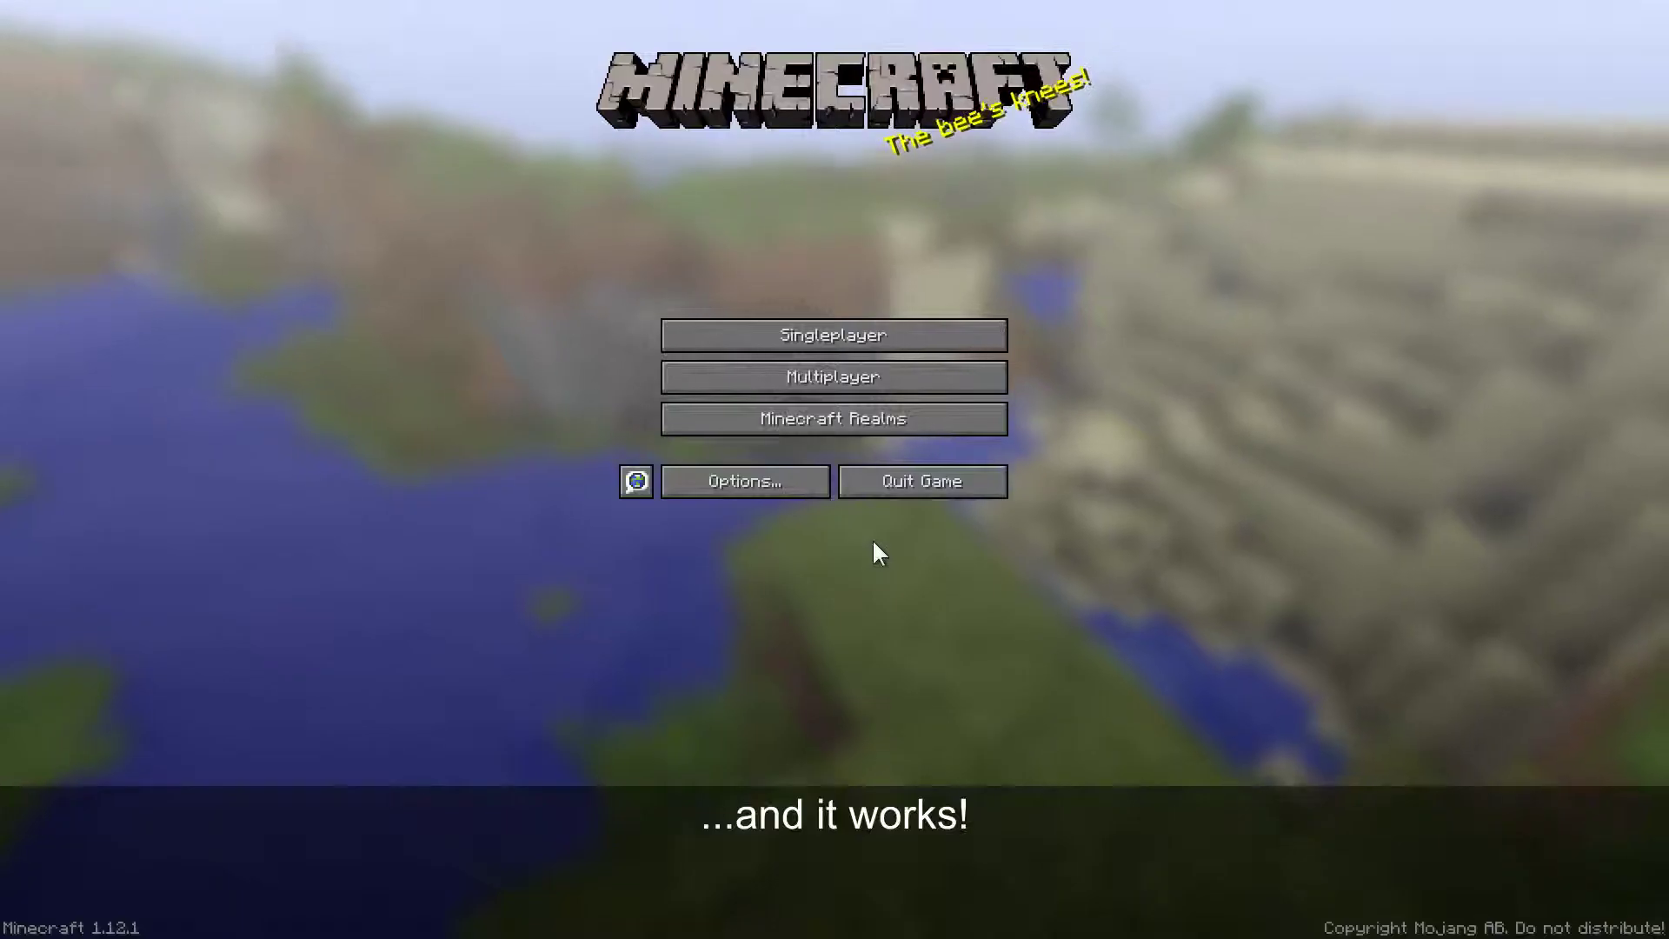
Quit the game and permanently delete the 1.12.1 folder from E:\DirtBlock\tfhfjh\versions.
{"action": "left_click", "coordinate": [890, 484]}
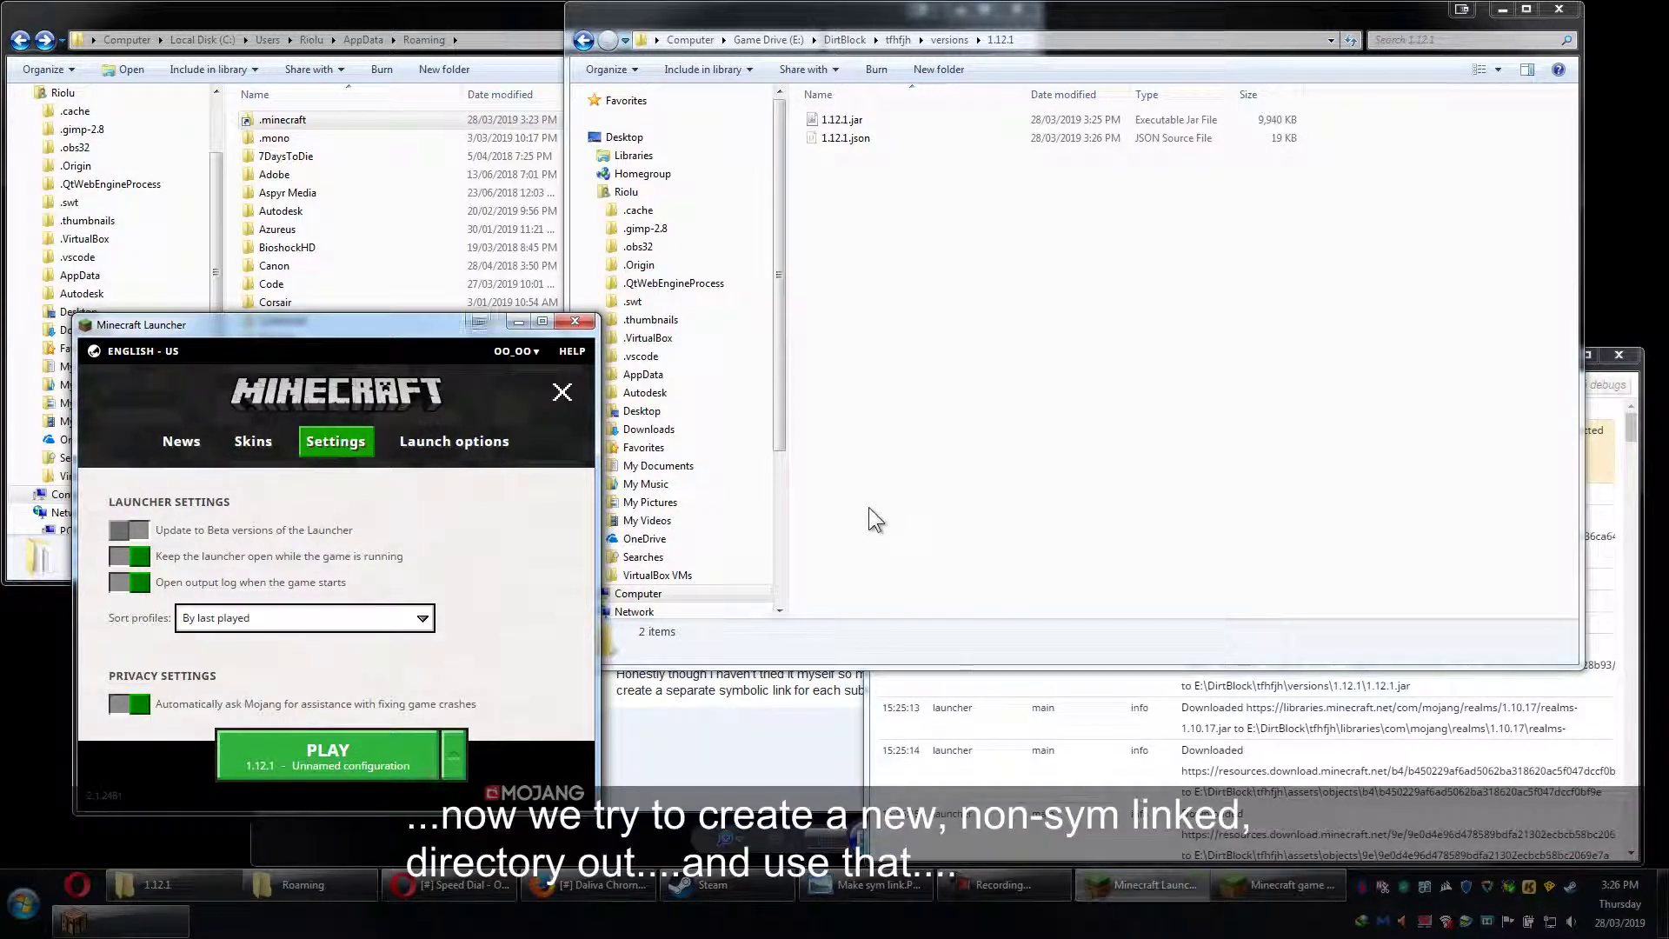
{"action": "left_click", "coordinate": [585, 41]}
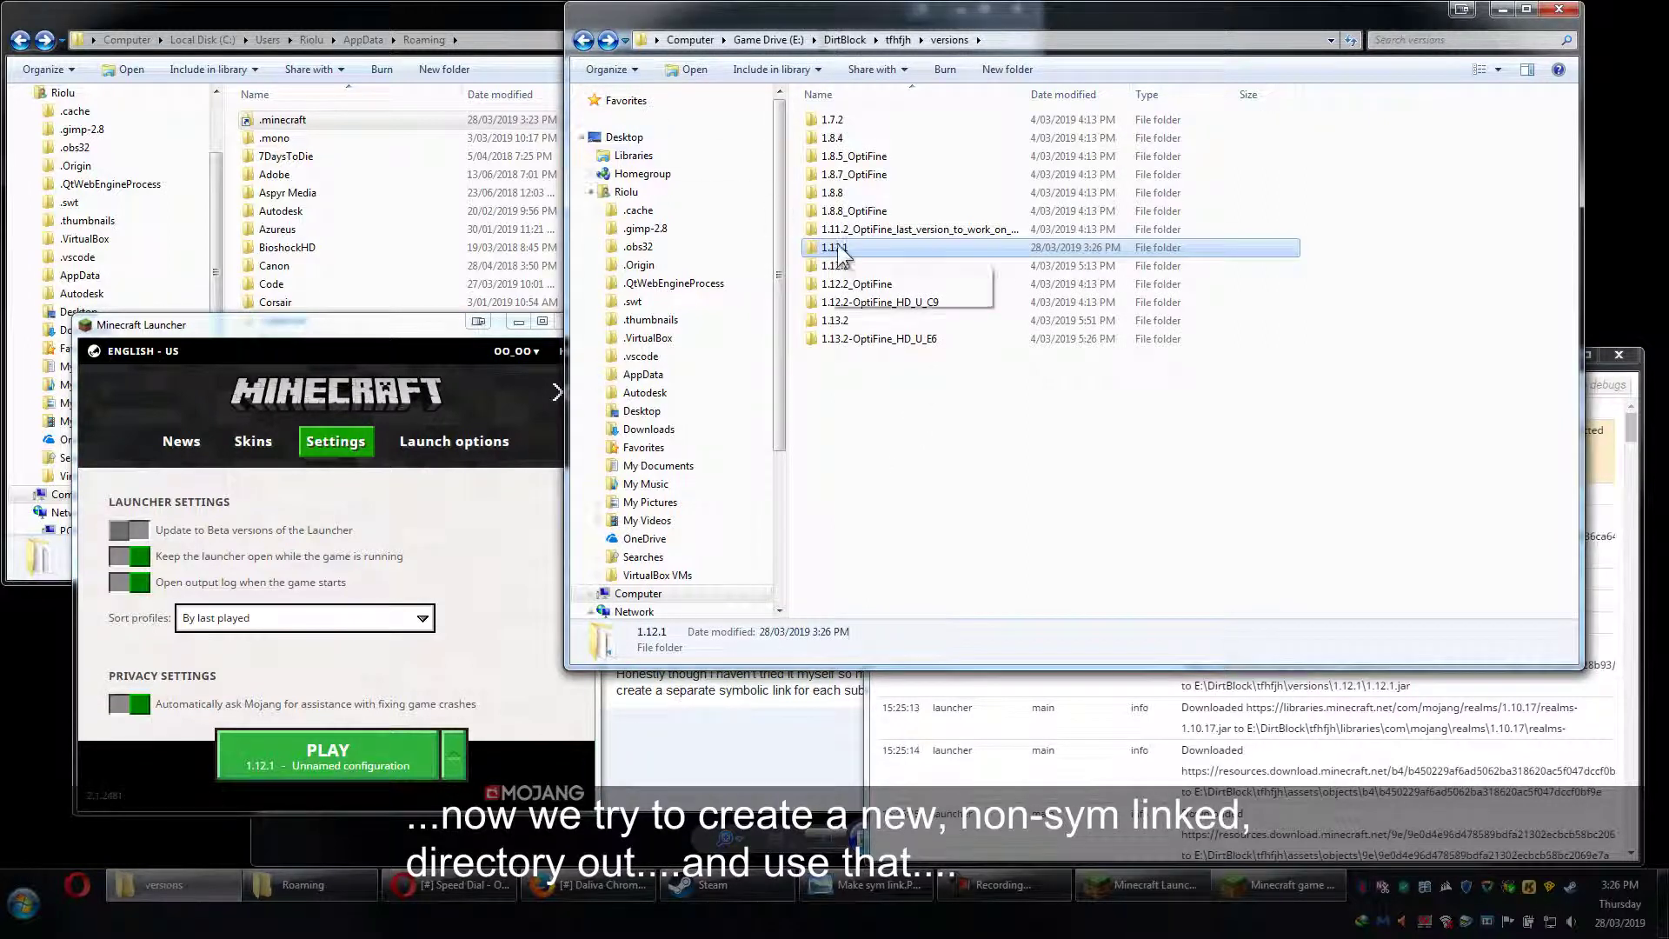
{"action": "right_click", "coordinate": [838, 245]}
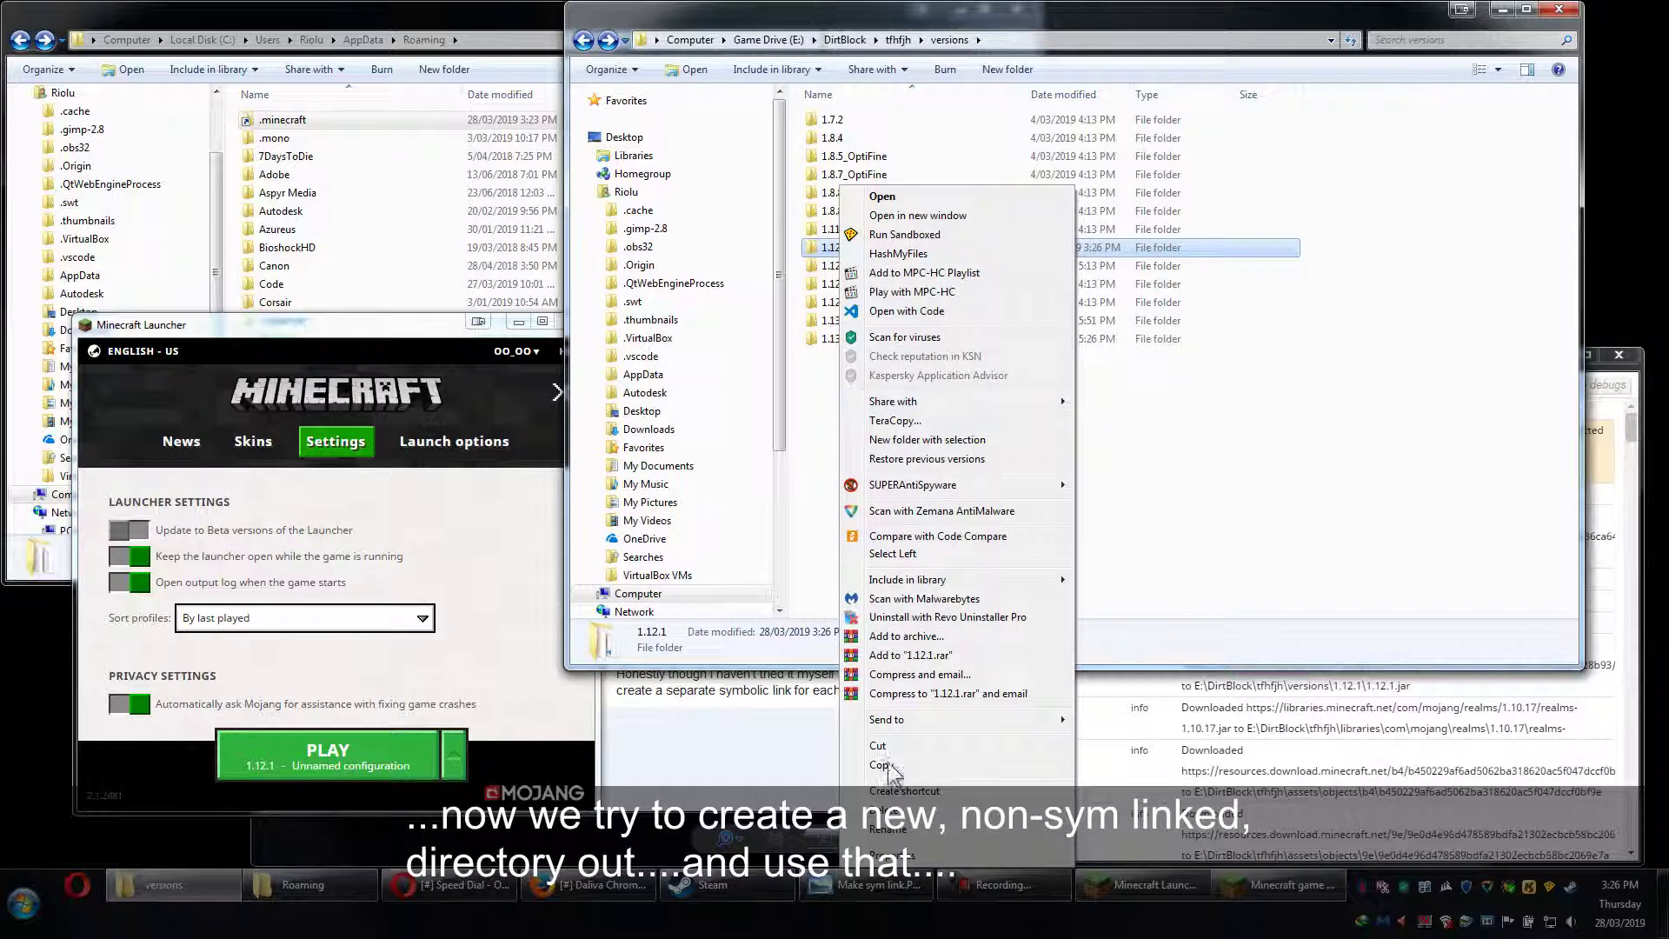
{"action": "left_click", "coordinate": [896, 809]}
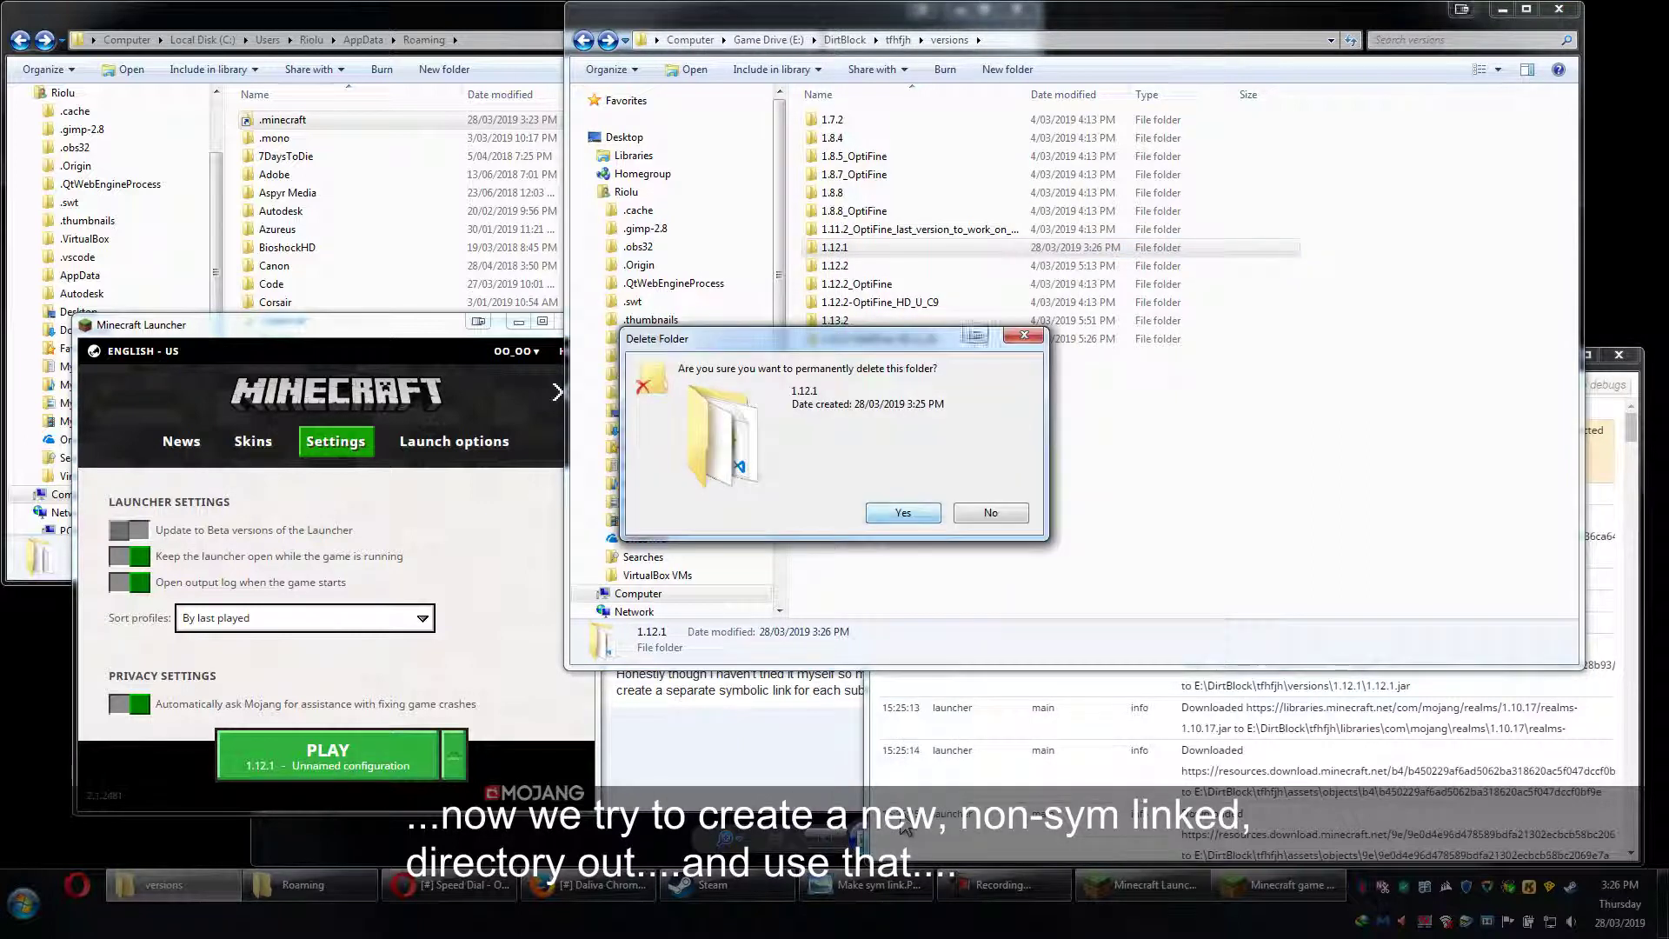
{"action": "left_click", "coordinate": [905, 509]}
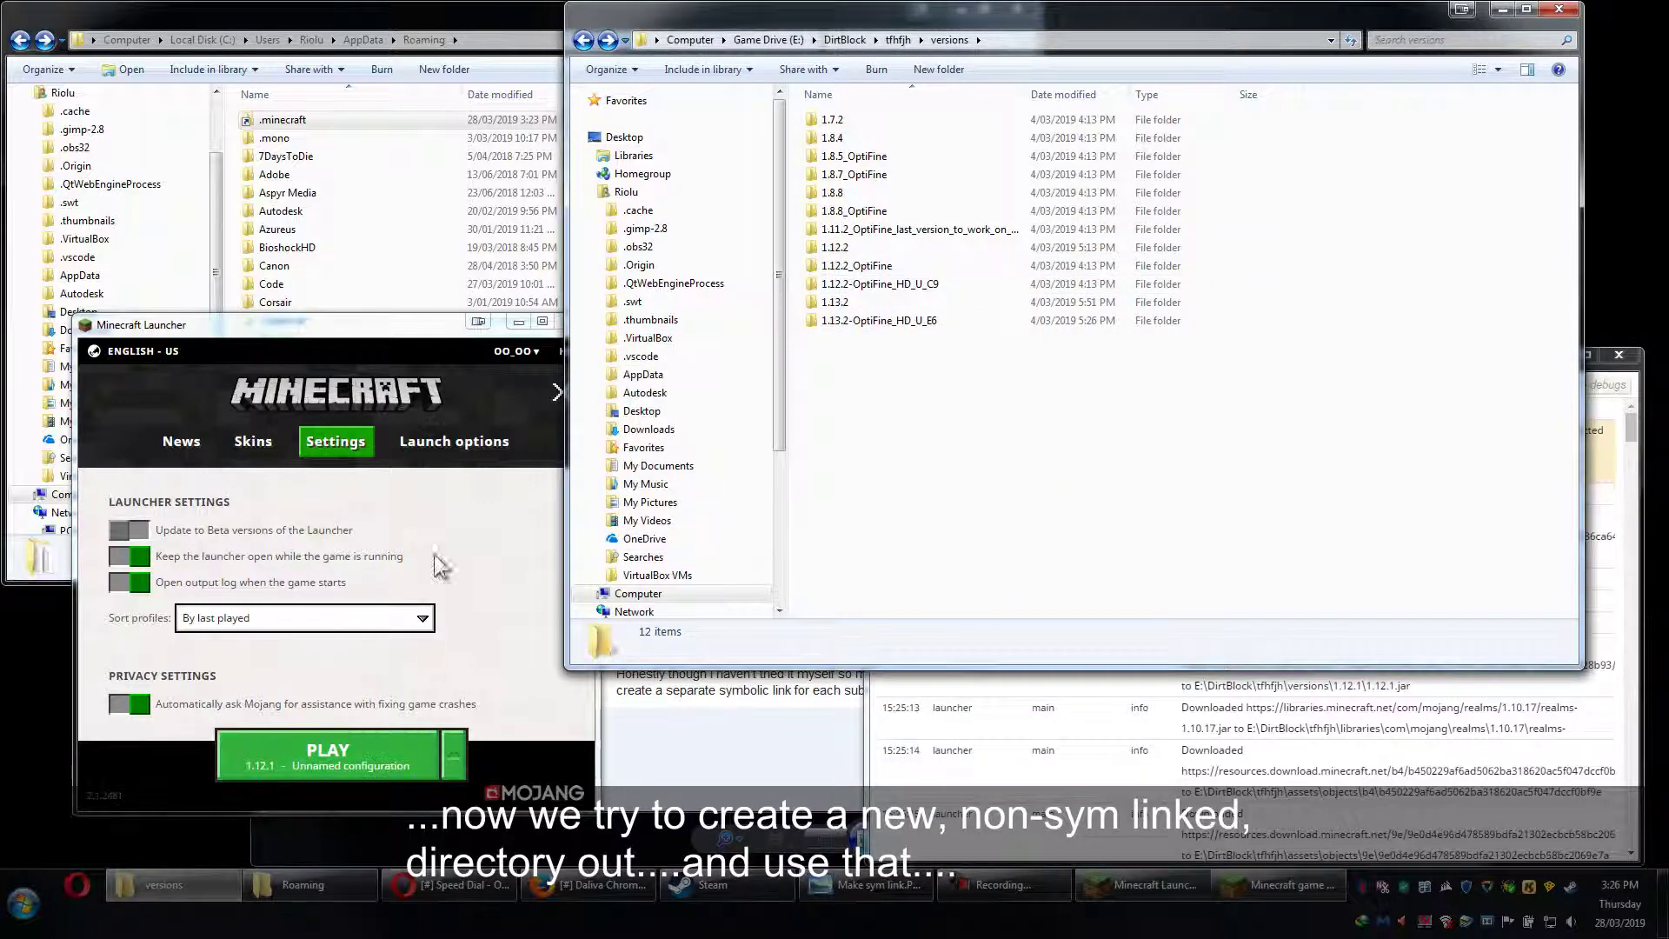
Show the launcher's launch configurations, and create and open a new folder named testdirectory in E:\DirtBlock.
{"action": "left_click", "coordinate": [445, 450]}
{"action": "left_click", "coordinate": [461, 441]}
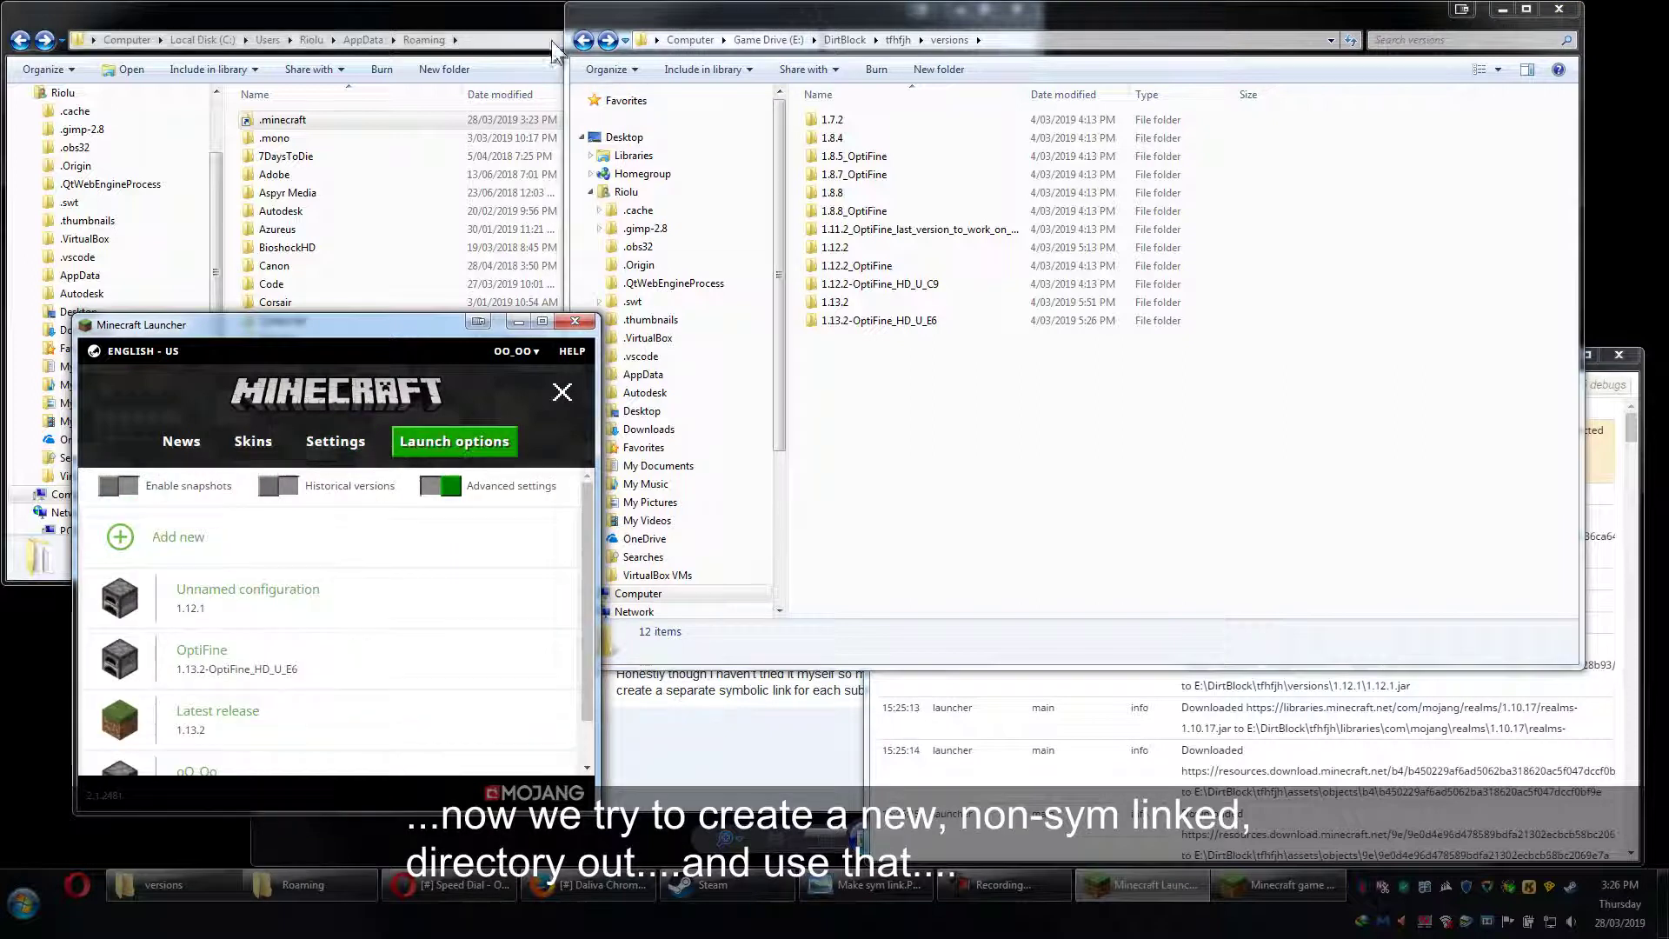
{"action": "left_click", "coordinate": [578, 37]}
{"action": "left_click", "coordinate": [578, 36]}
{"action": "left_click", "coordinate": [577, 37]}
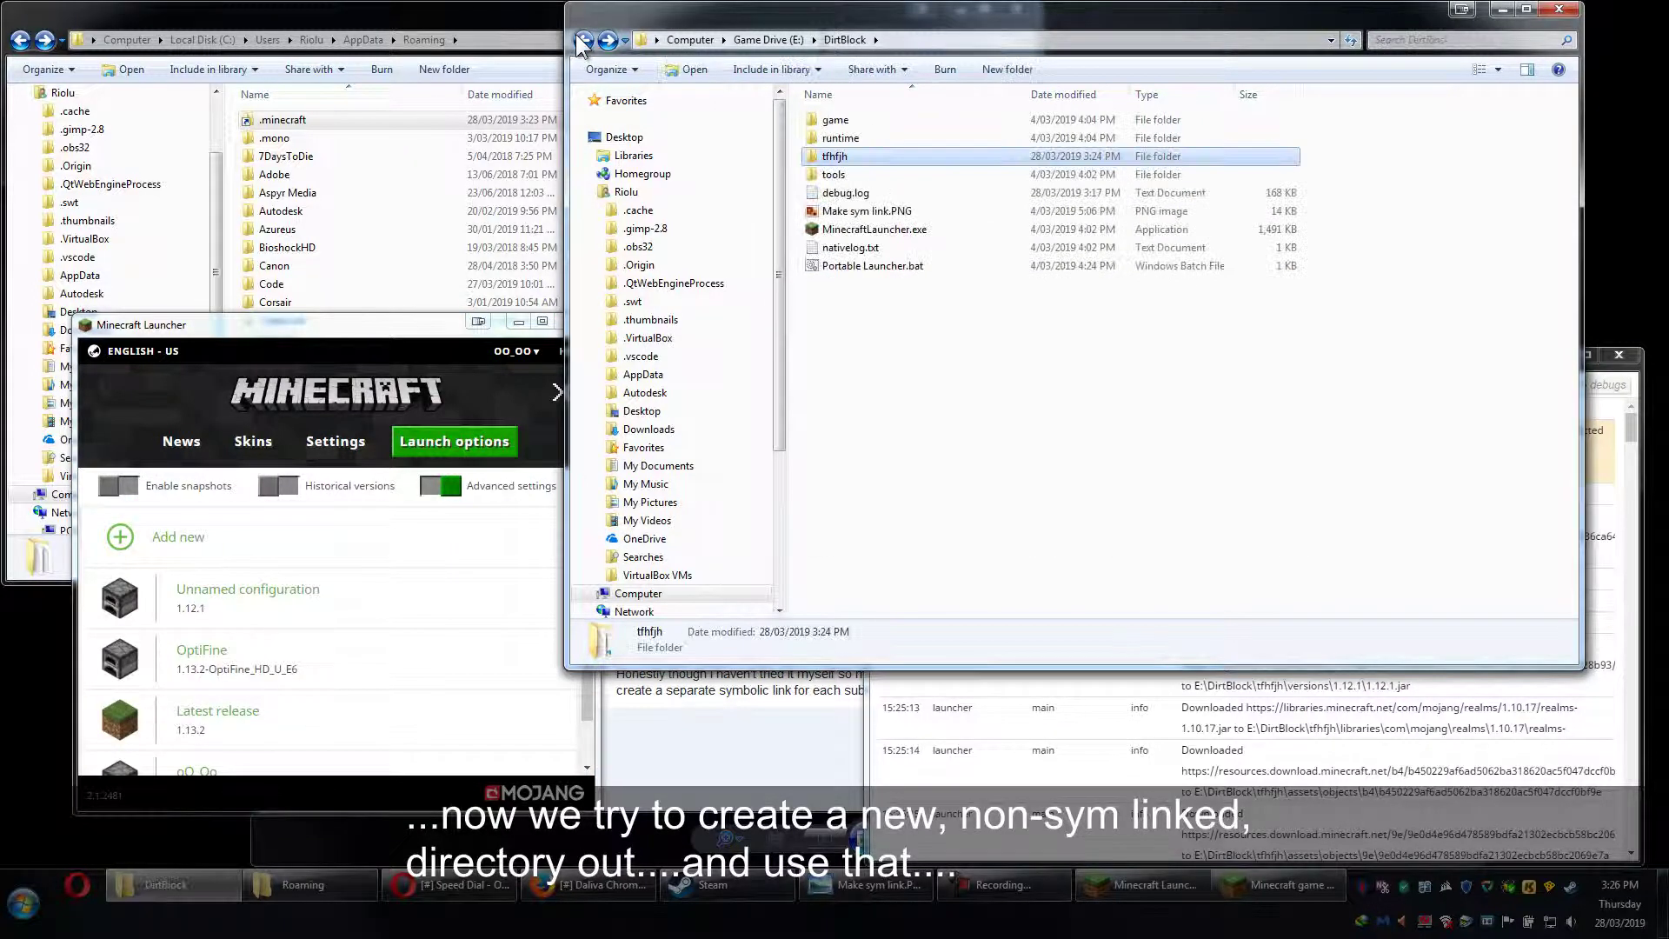
{"action": "left_click", "coordinate": [1005, 64]}
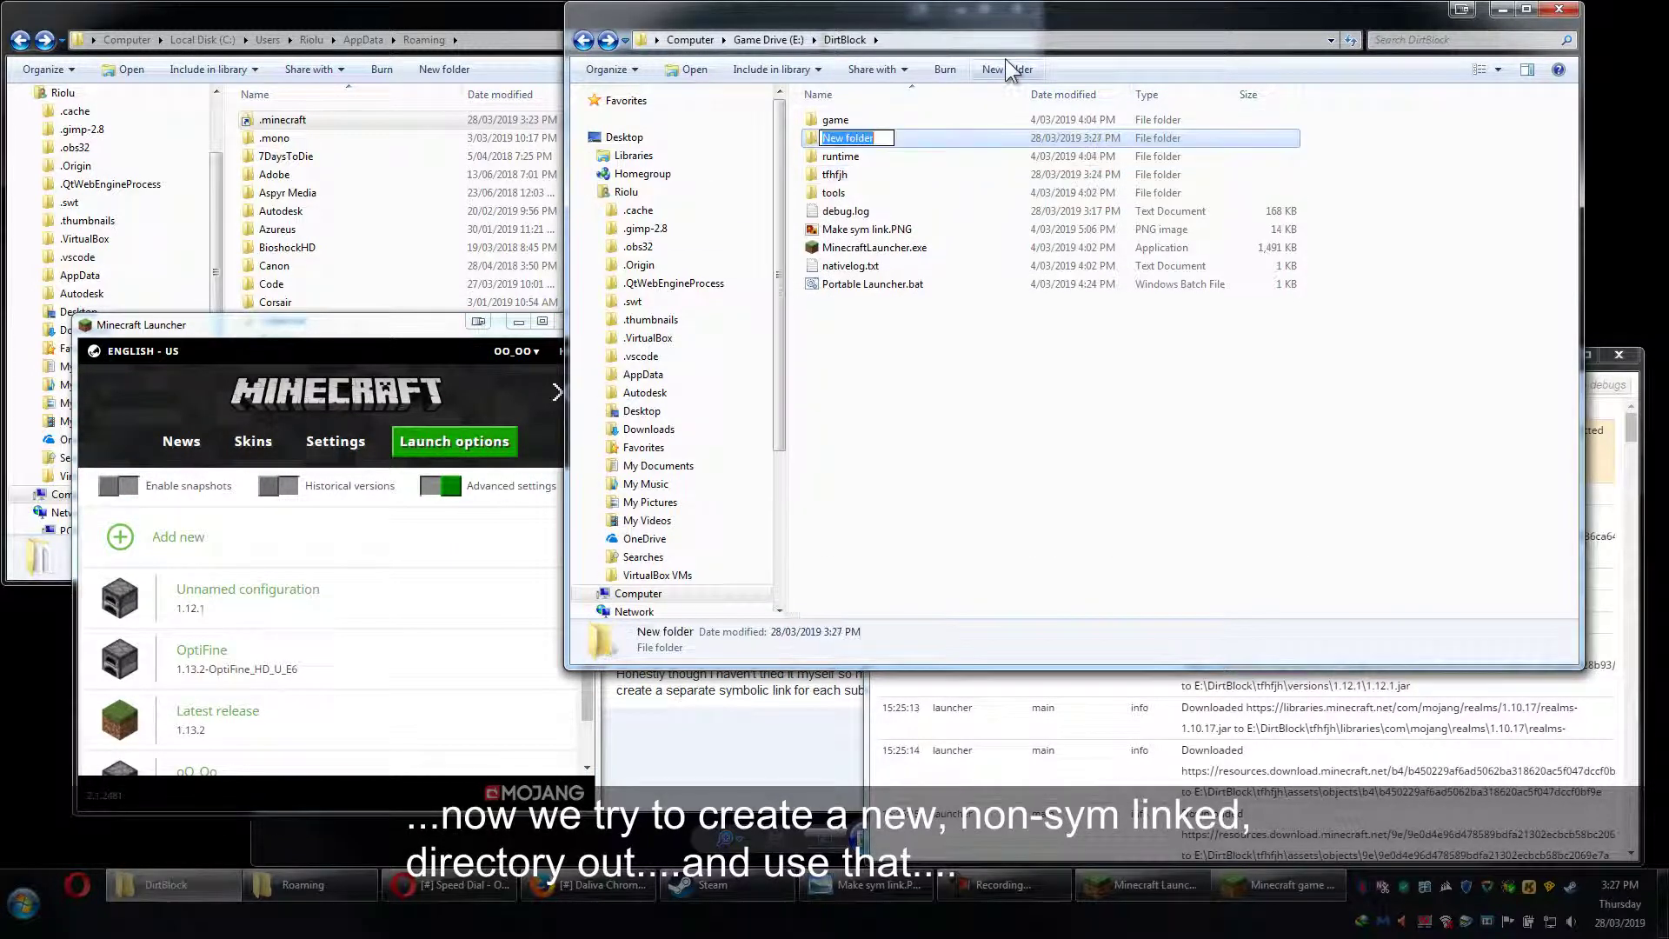
{"action": "type", "text": "testdirectory"}
{"action": "key", "text": "Return"}
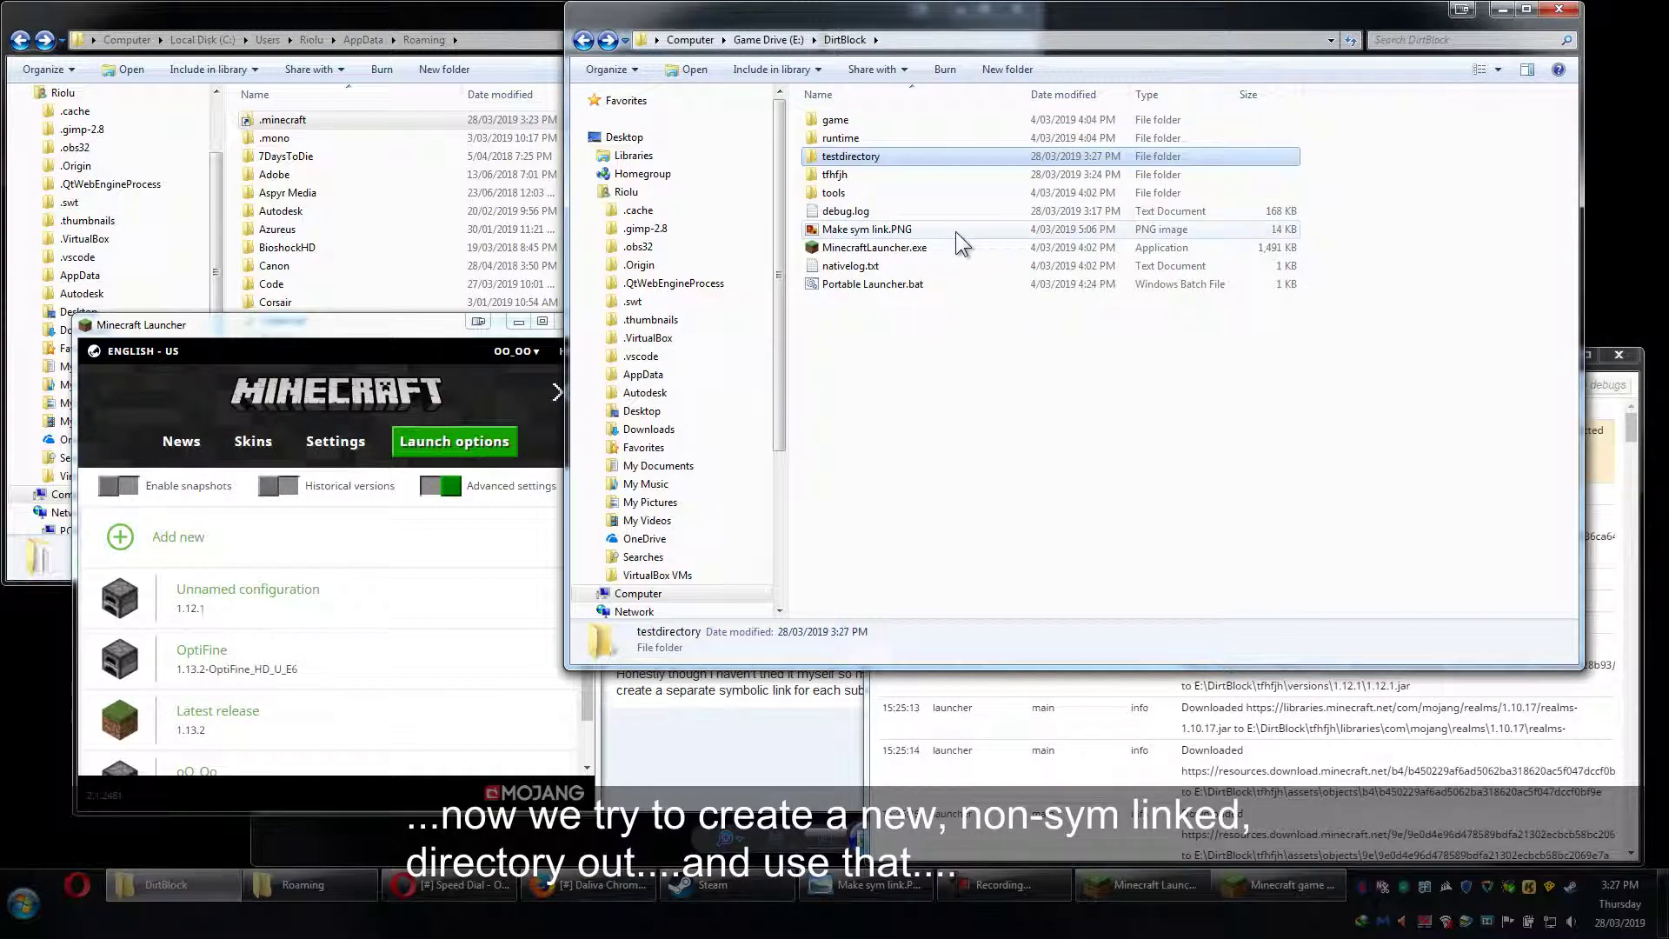
{"action": "double_click", "coordinate": [854, 155]}
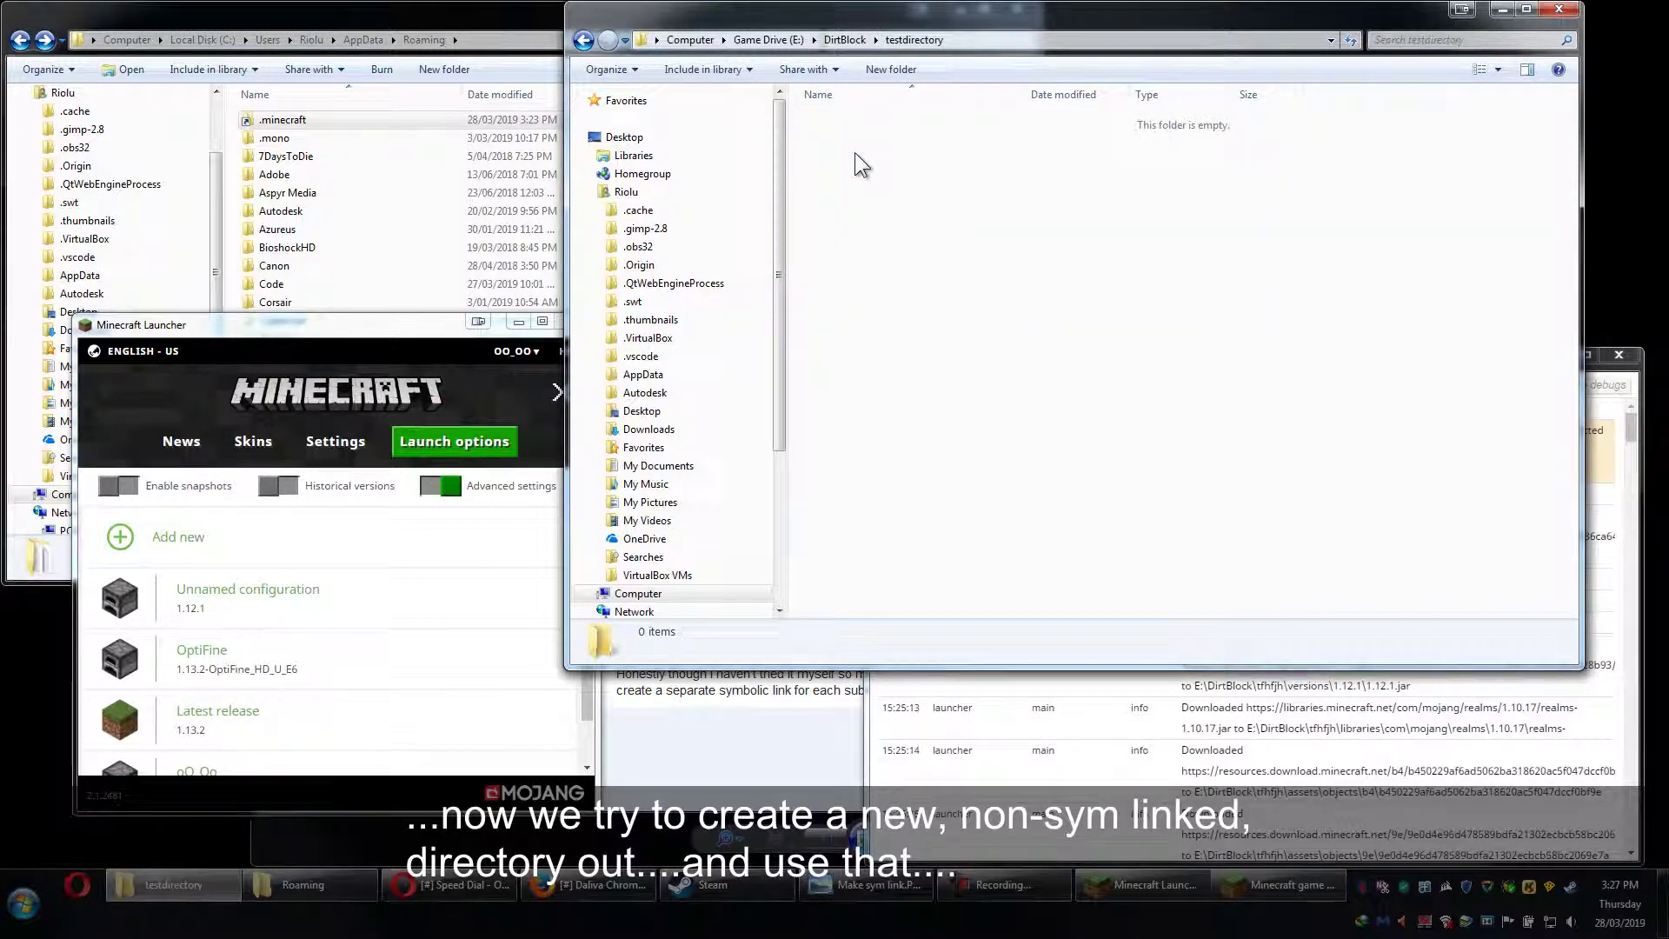
Enable a custom game directory for the 1.12.1 Unnamed configuration and set it to E:\DirtBlock\testdirectory.
{"action": "left_click", "coordinate": [369, 639]}
{"action": "scroll", "coordinate": [261, 644], "scroll_direction": "down", "scroll_amount": 2}
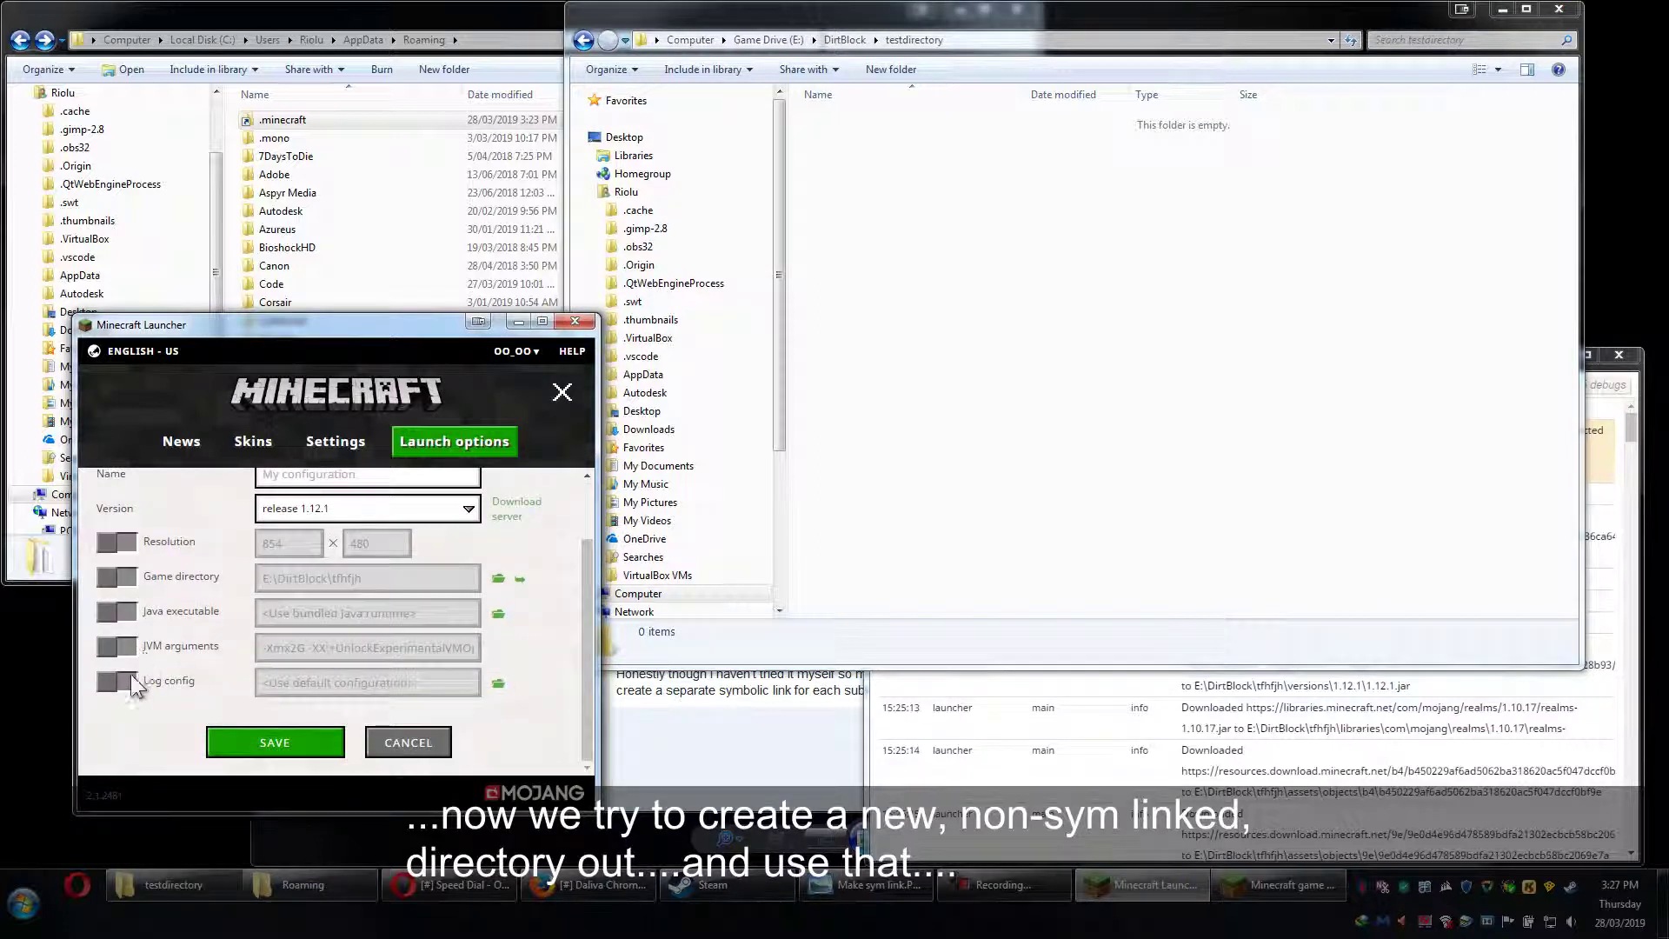
{"action": "left_click", "coordinate": [126, 578]}
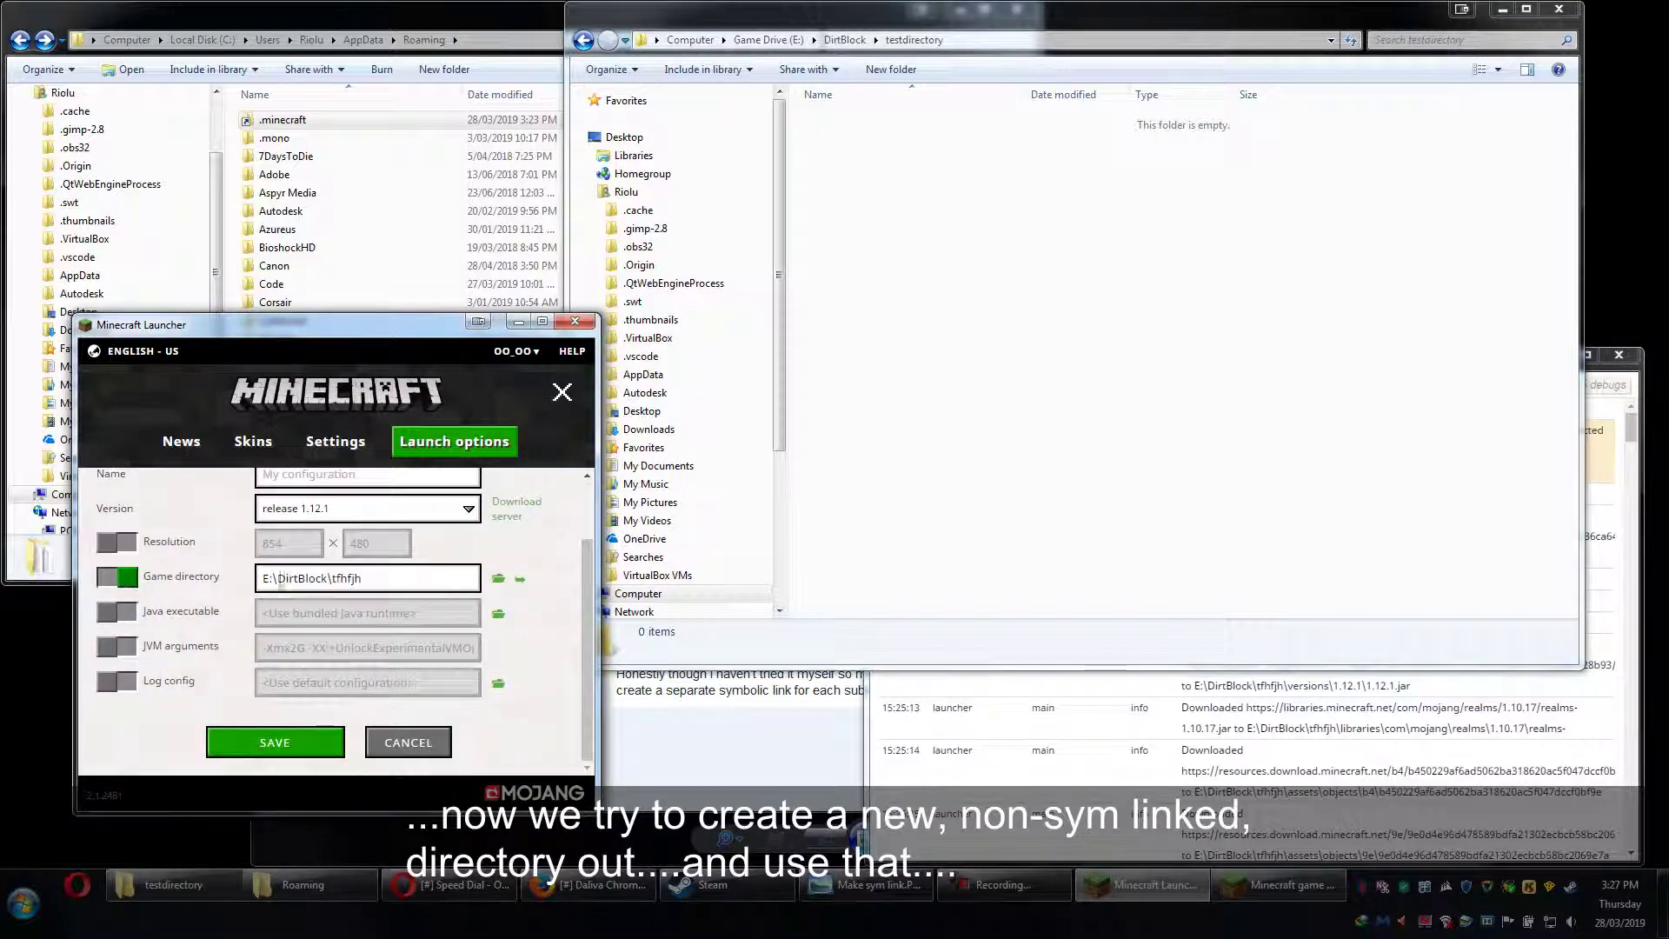
{"action": "left_click", "coordinate": [393, 581]}
{"action": "key", "text": "BackSpace"}
{"action": "key", "text": "BackSpace"}
{"action": "key", "text": "BackSpace"}
{"action": "key", "text": "BackSpace"}
{"action": "key", "text": "BackSpace"}
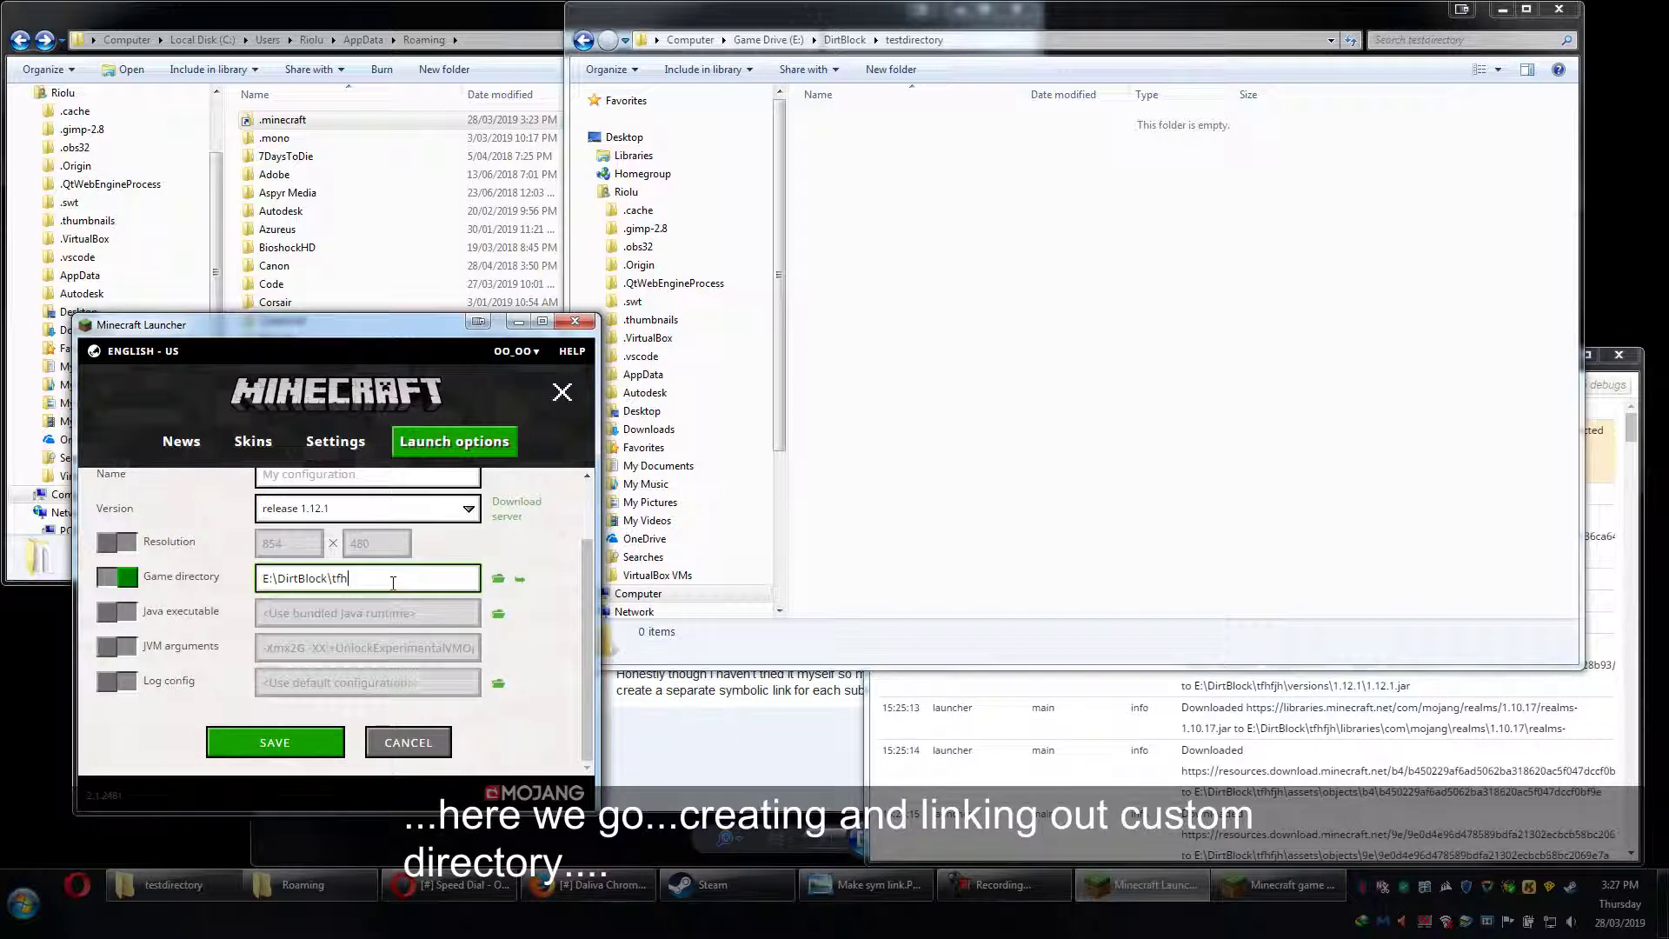
{"action": "type", "text": "estdirector"}
Compare the entered game directory with the testdirectory folder's full path and save the configuration.
{"action": "key", "text": "shift+Left"}
{"action": "key", "text": "shift+Left"}
{"action": "key", "text": "shift+Left"}
{"action": "key", "text": "shift+Left"}
{"action": "key", "text": "shift+Left"}
{"action": "key", "text": "shift+Left"}
{"action": "key", "text": "shift+Left"}
{"action": "key", "text": "shift+Left"}
{"action": "key", "text": "shift+Left"}
{"action": "key", "text": "shift+Left"}
{"action": "key", "text": "shift+Left"}
{"action": "key", "text": "shift+Left"}
{"action": "key", "text": "shift+Left"}
{"action": "left_click", "coordinate": [1014, 19]}
{"action": "left_click", "coordinate": [998, 40]}
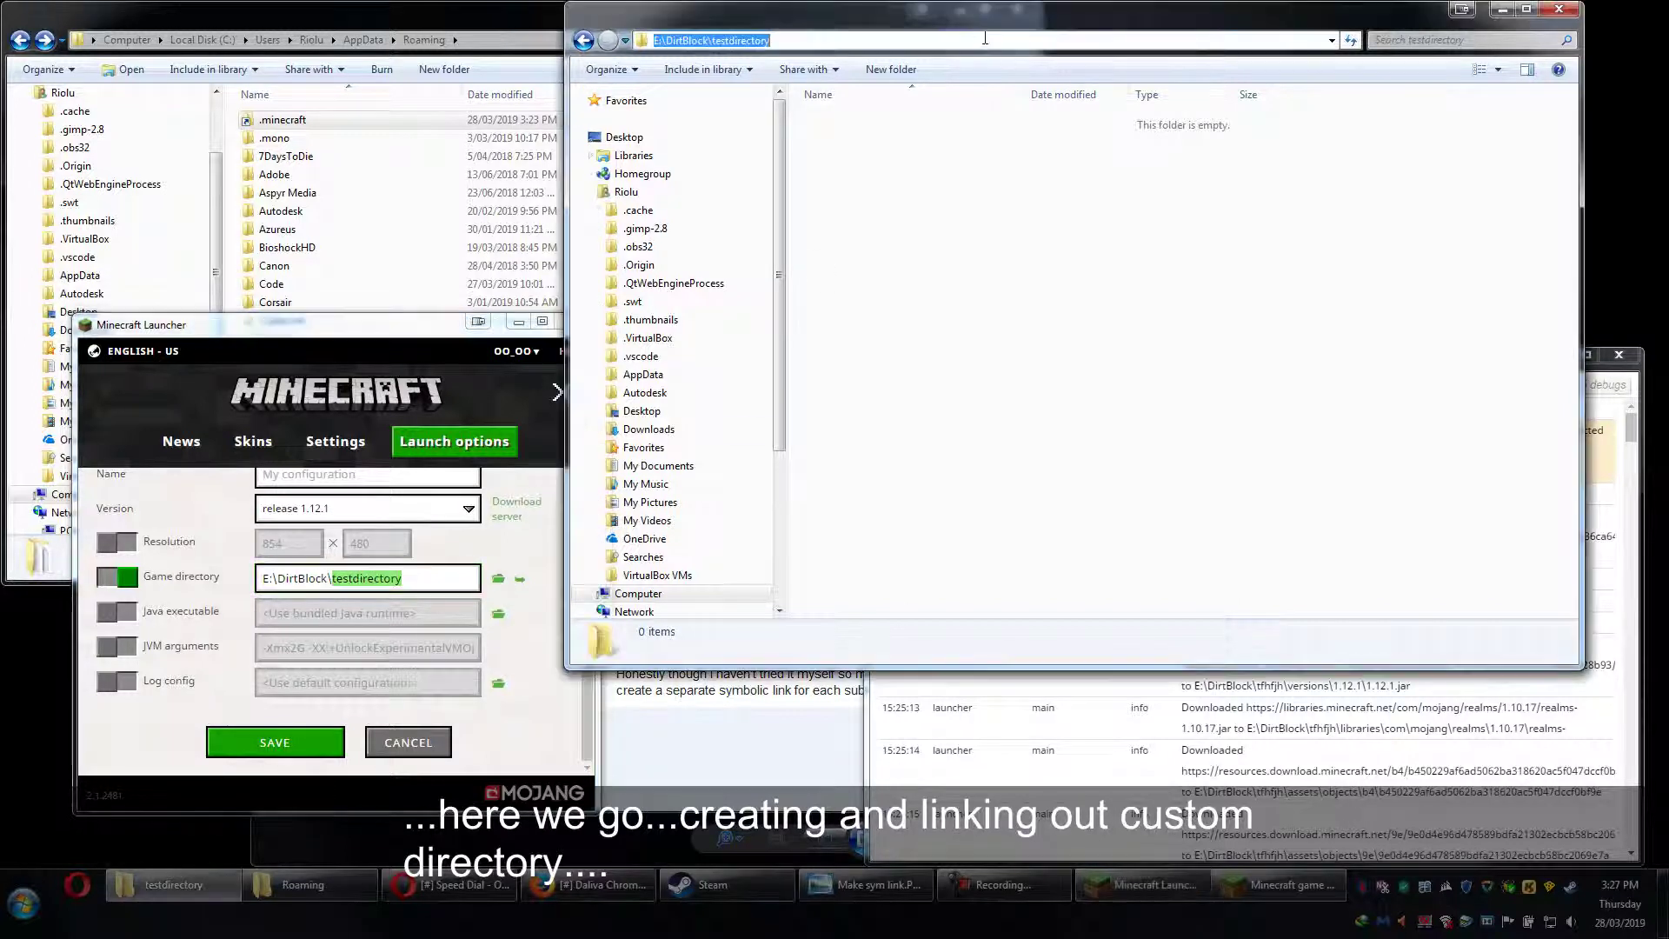
{"action": "left_click_drag", "start_coordinate": [770, 40], "coordinate": [722, 42]}
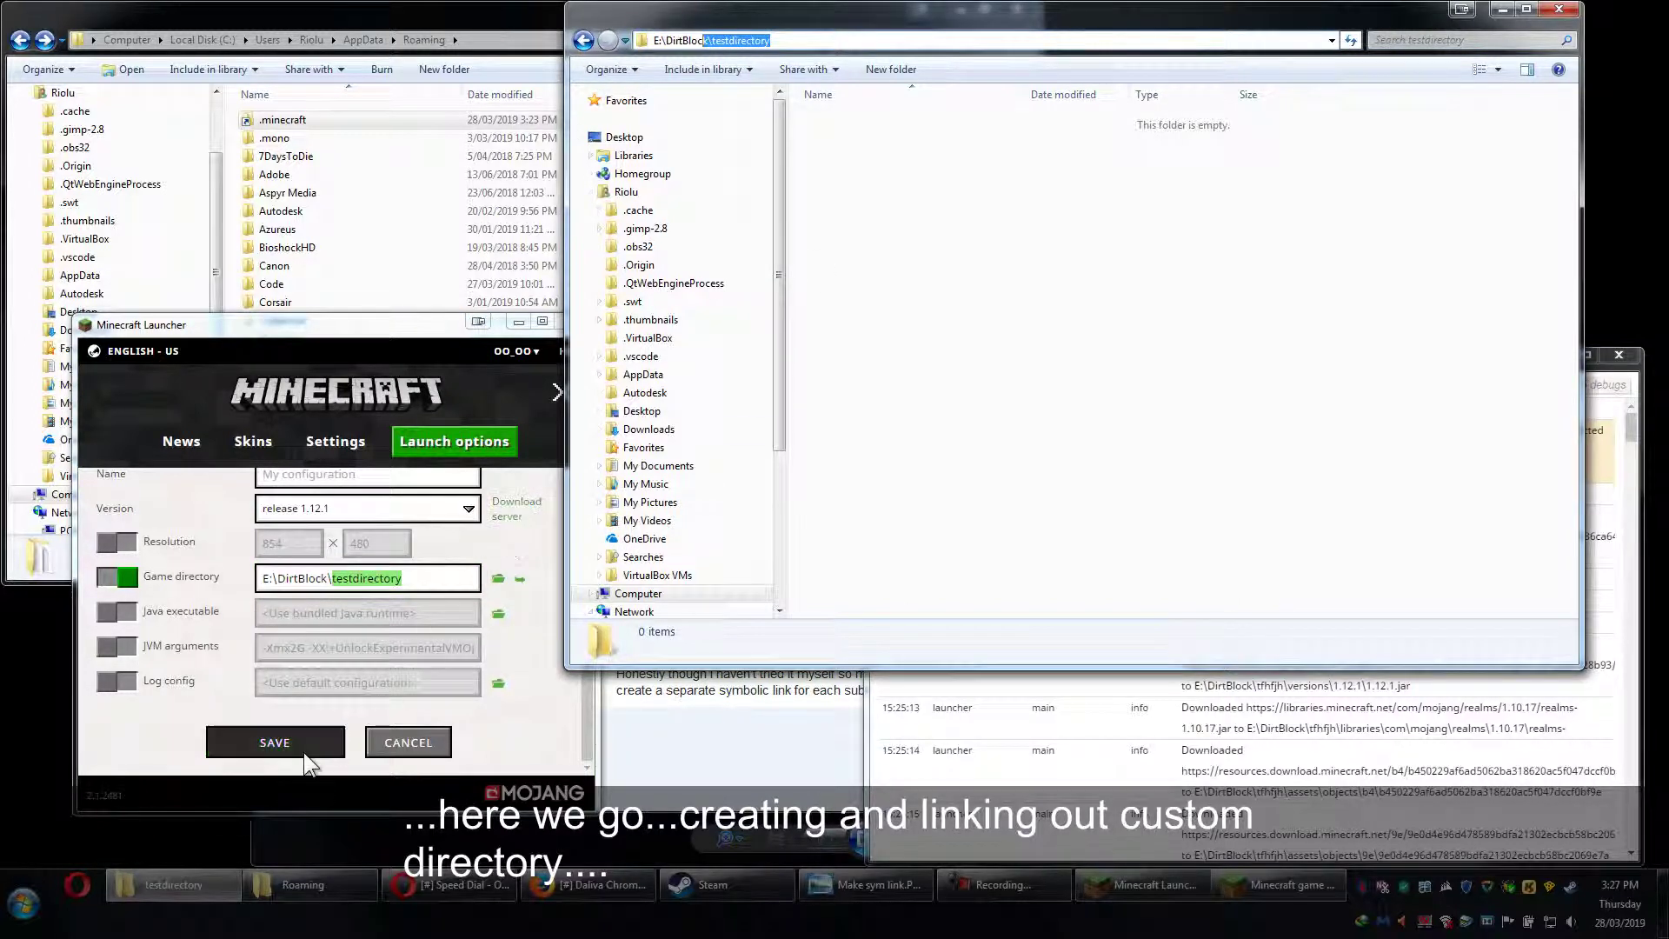
{"action": "left_click", "coordinate": [331, 745]}
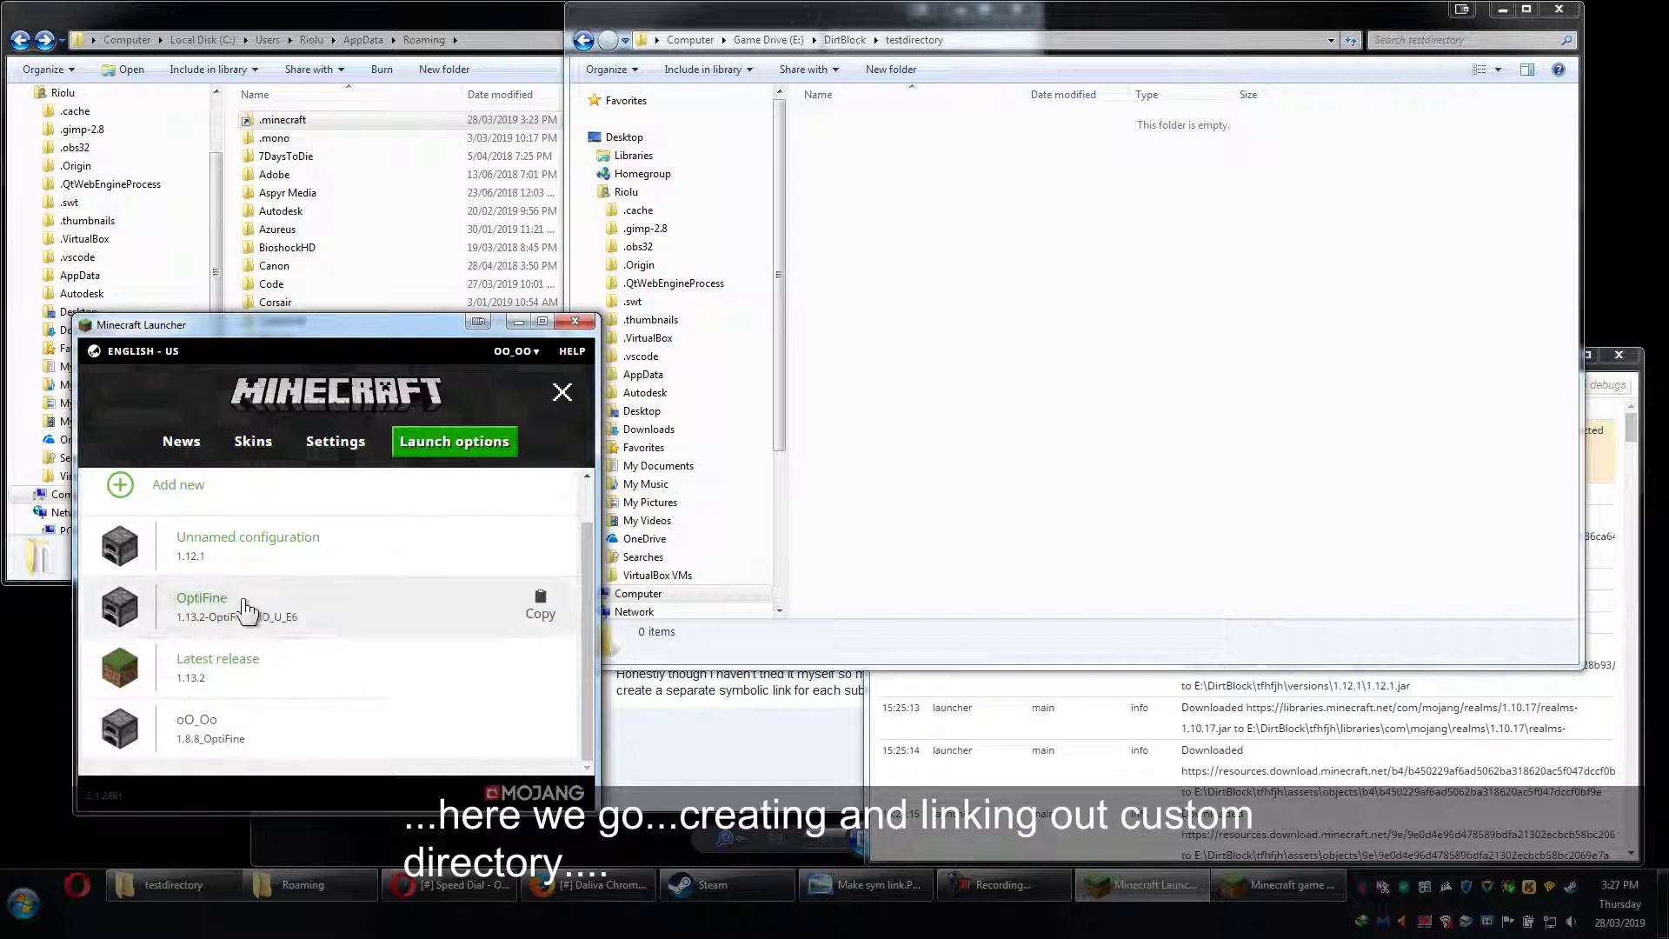
Recheck the game directory of the 1.12.1 Unnamed configuration, save it again and start the game with it.
{"action": "left_click", "coordinate": [253, 558]}
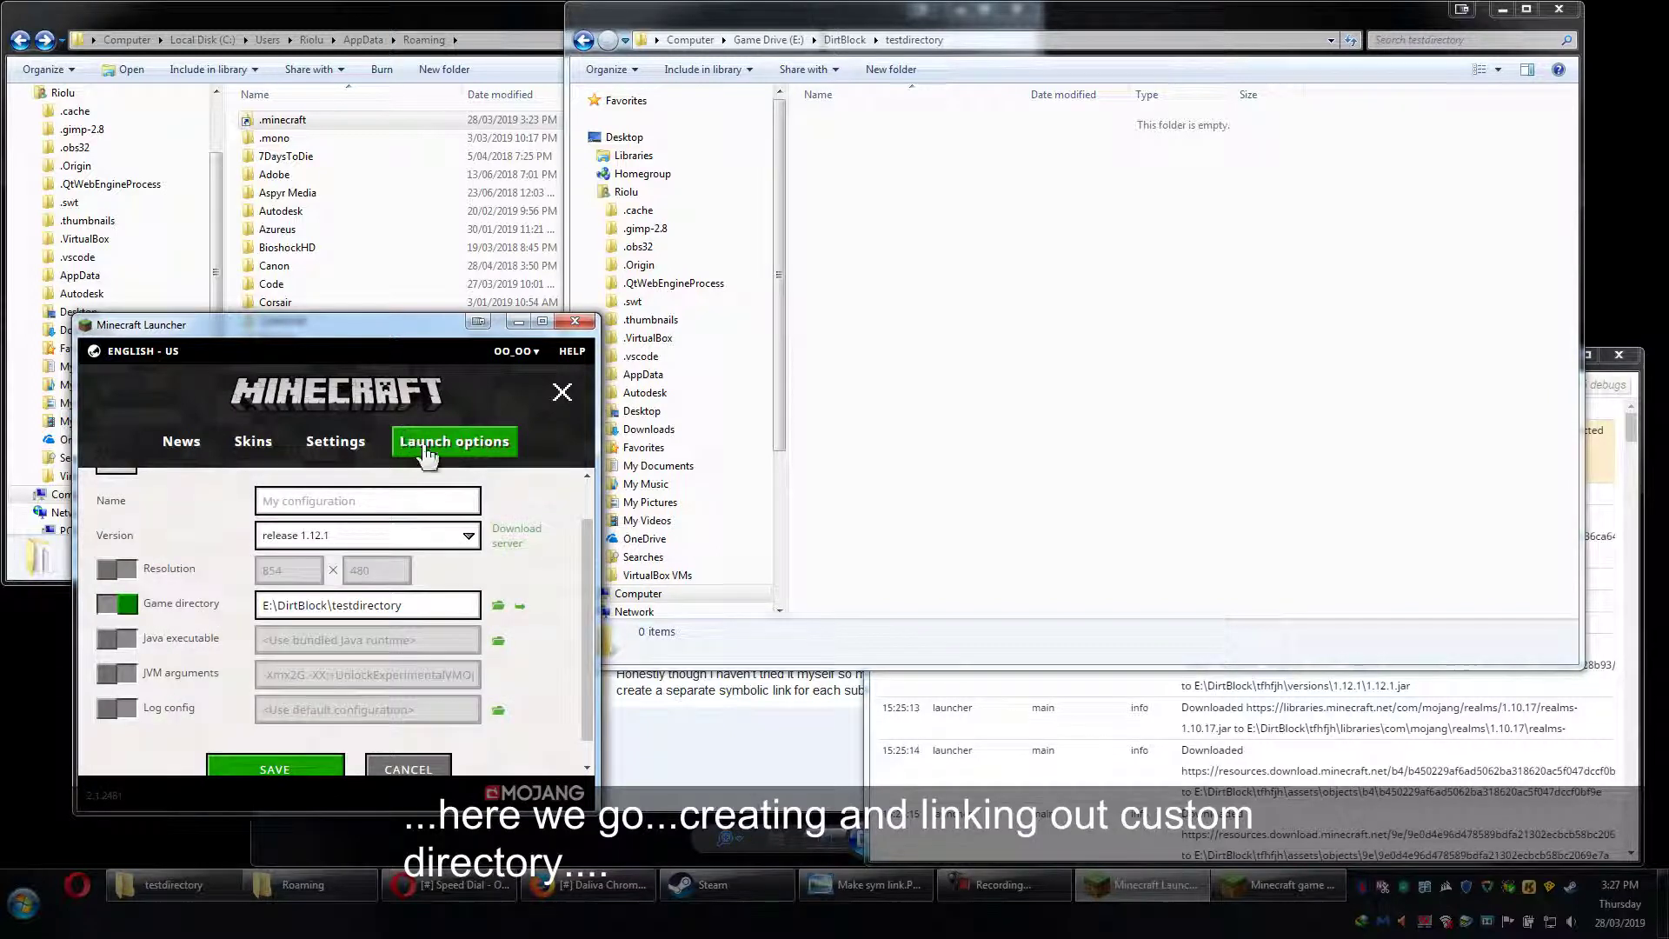
{"action": "left_click", "coordinate": [315, 765]}
{"action": "left_click", "coordinate": [336, 445]}
{"action": "left_click", "coordinate": [376, 774]}
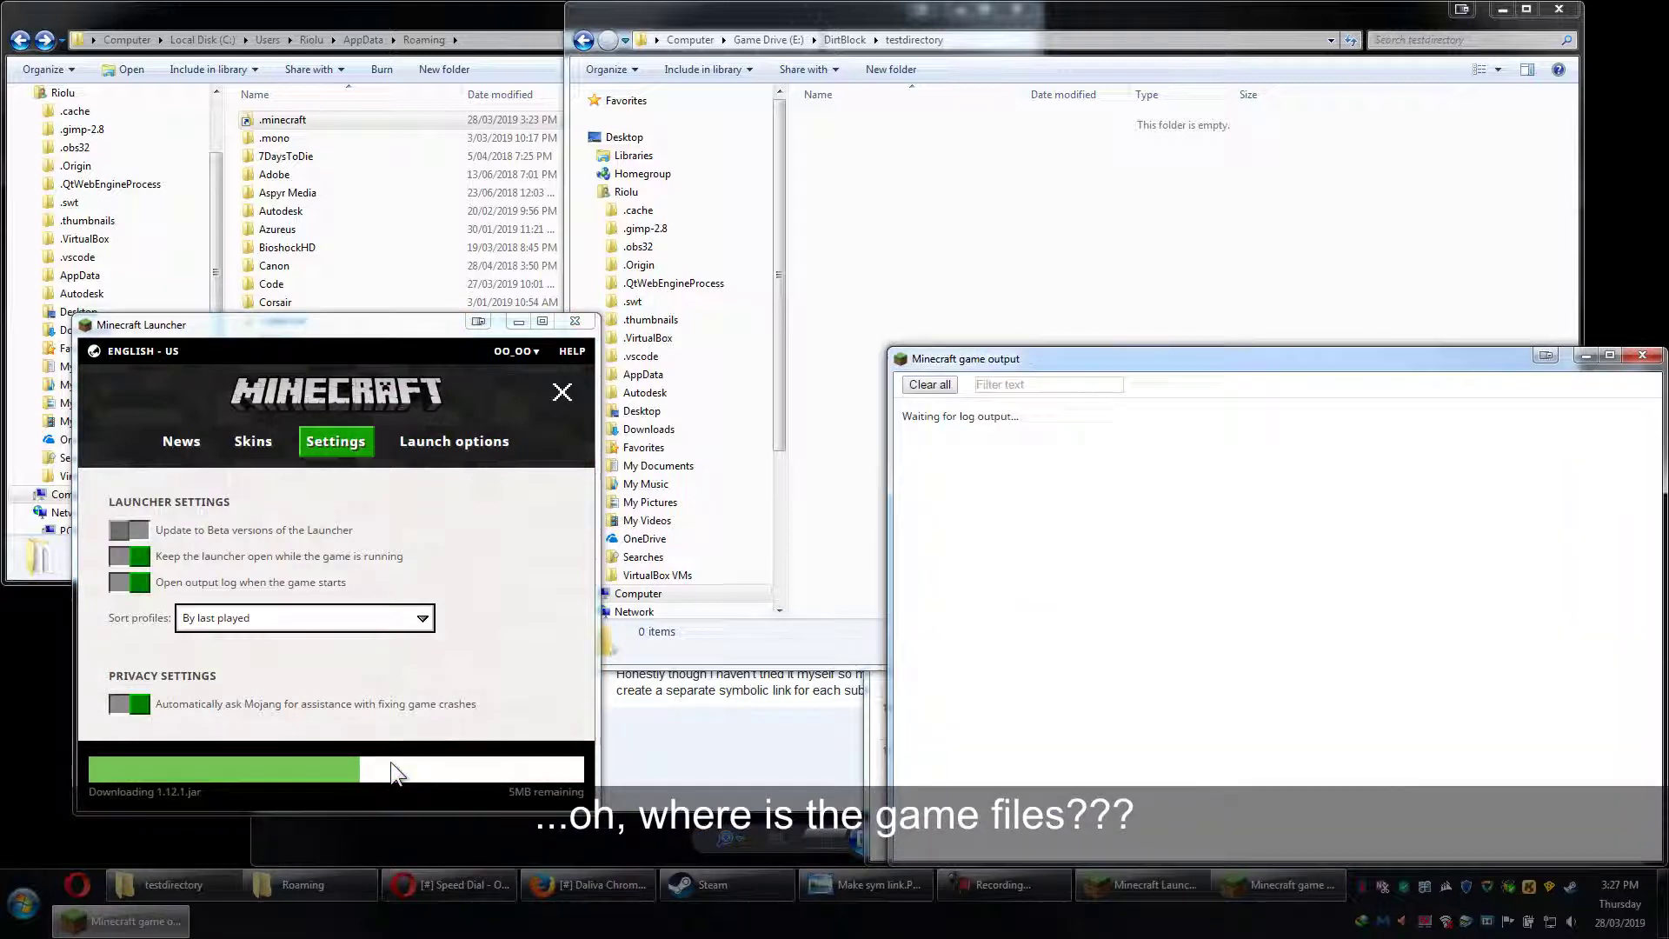
Check testdirectory for downloaded game files, and inspect the contents and full path of the 1.12.1 folder in tfhfjh\versions.
{"action": "left_click_drag", "start_coordinate": [896, 118], "coordinate": [1019, 201]}
{"action": "left_click_drag", "start_coordinate": [946, 395], "coordinate": [891, 107]}
{"action": "left_click_drag", "start_coordinate": [942, 410], "coordinate": [912, 83]}
{"action": "left_click", "coordinate": [583, 40]}
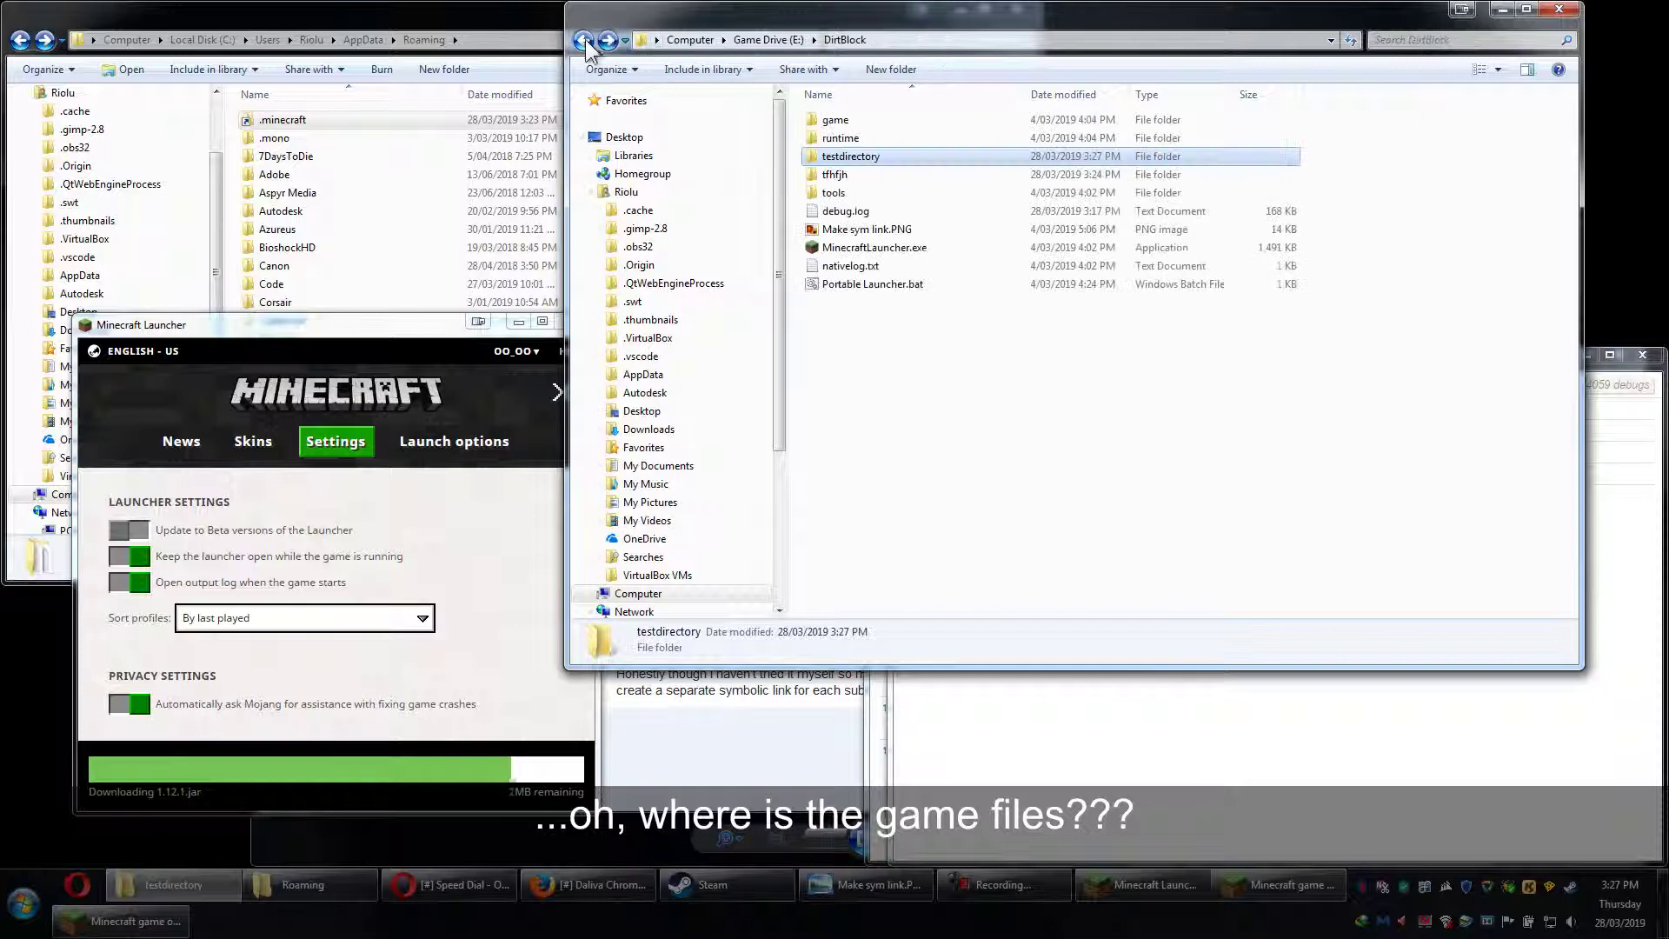
{"action": "double_click", "coordinate": [859, 185]}
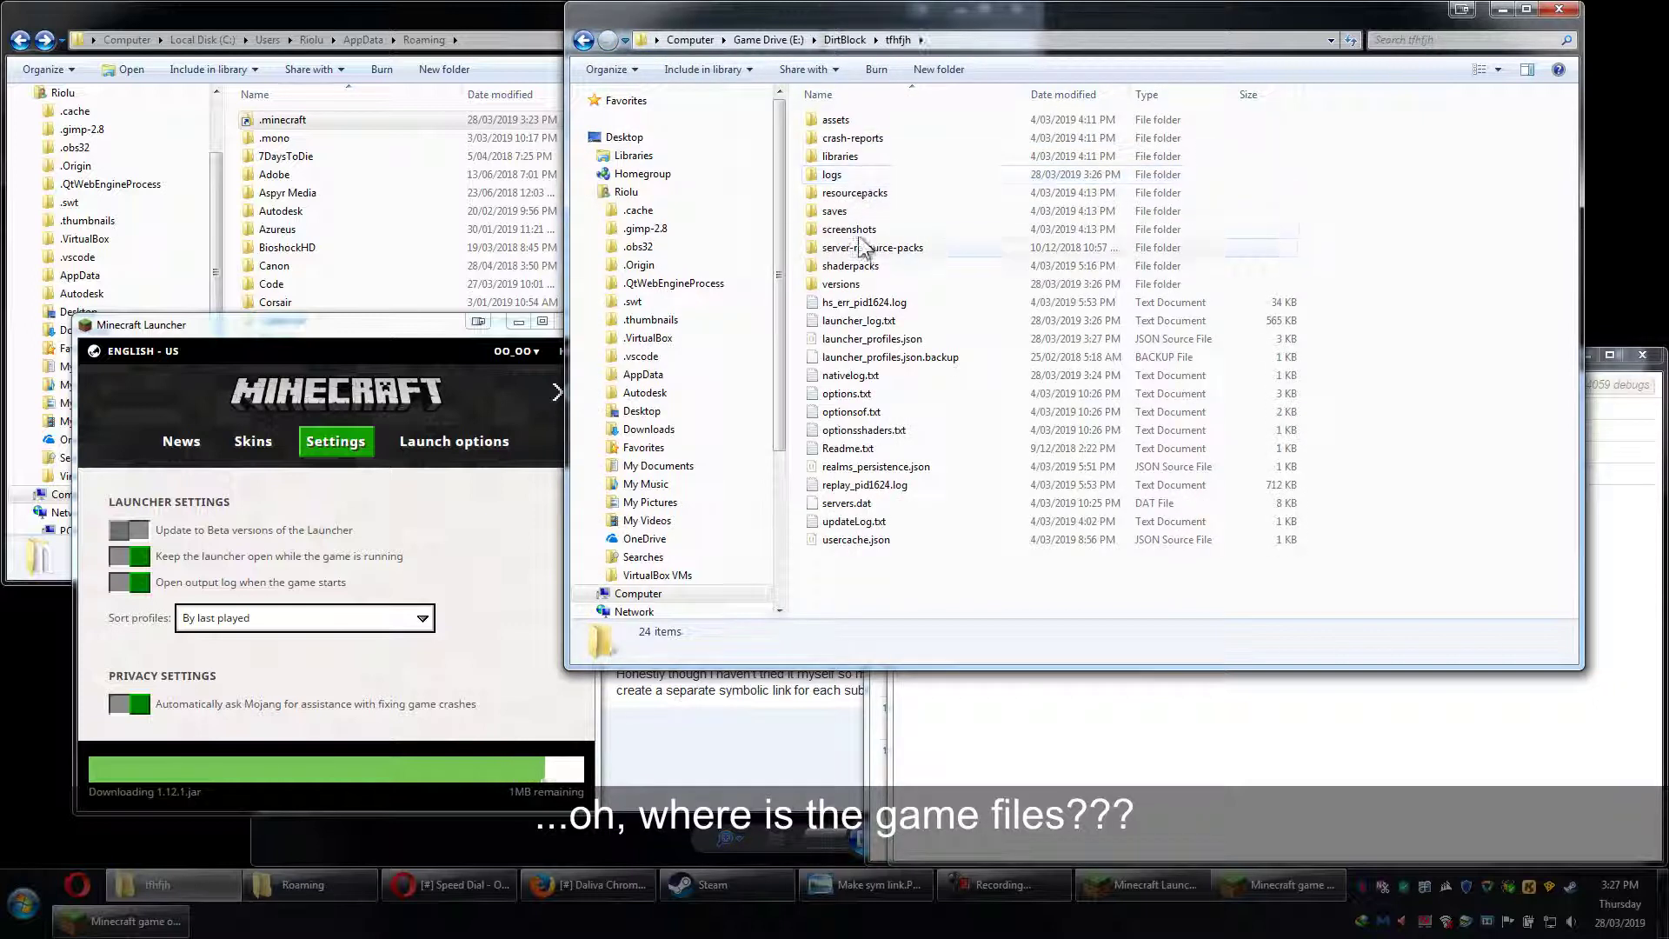
{"action": "double_click", "coordinate": [855, 266]}
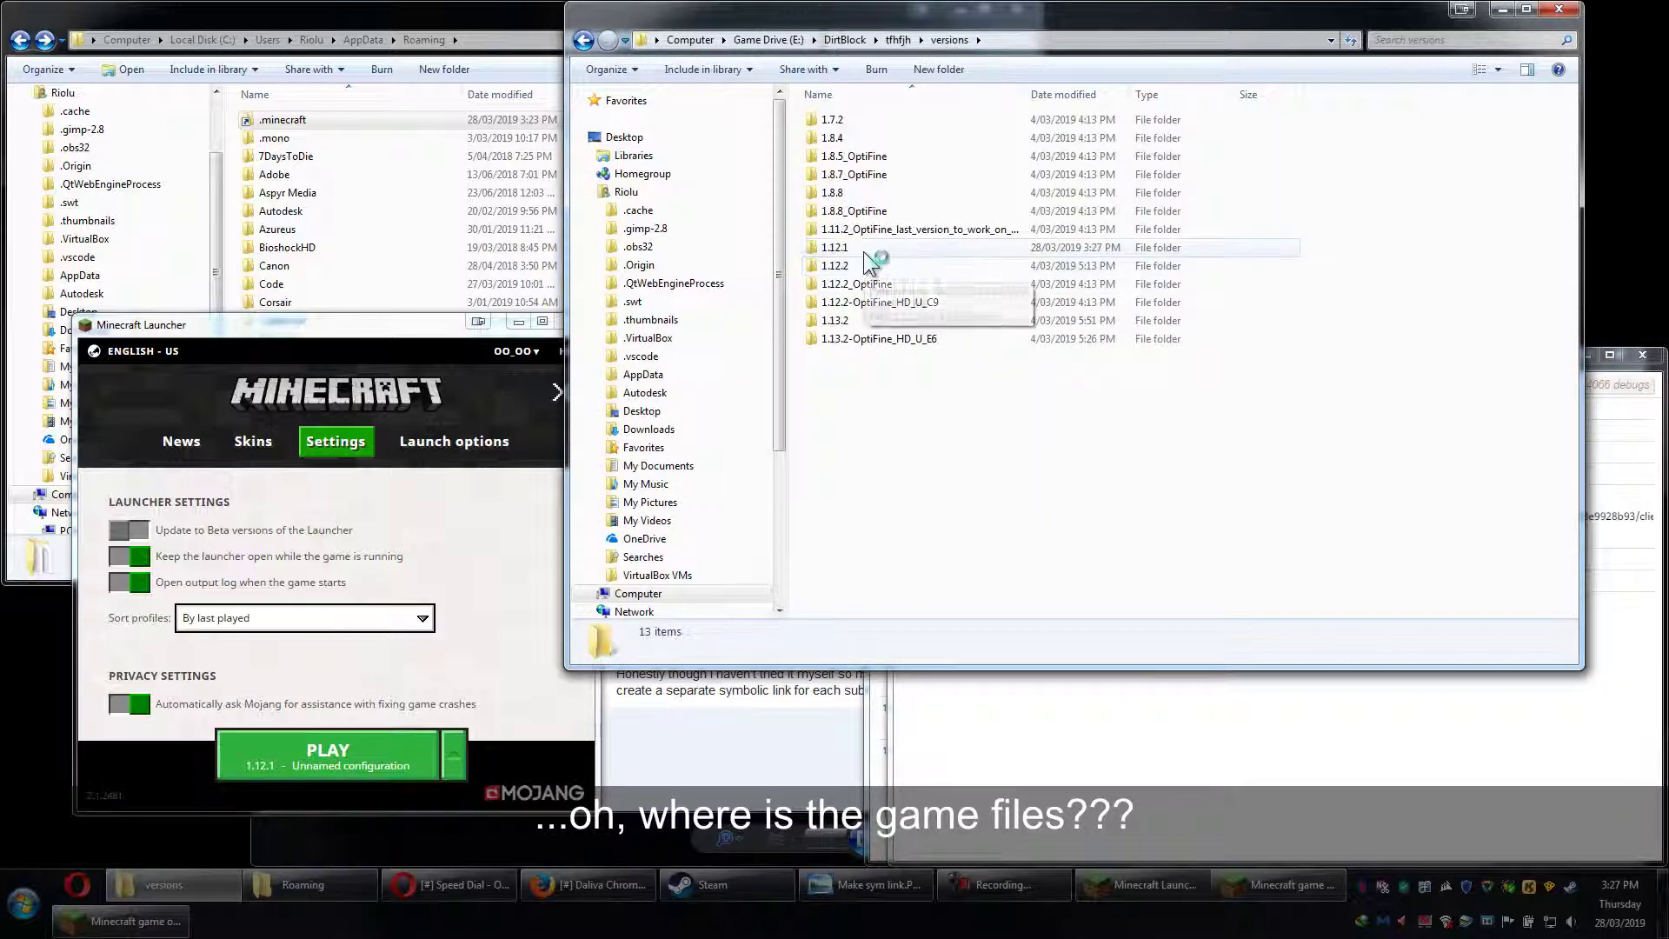
{"action": "double_click", "coordinate": [857, 249]}
{"action": "left_click_drag", "start_coordinate": [898, 346], "coordinate": [869, 109]}
{"action": "left_click", "coordinate": [1041, 40]}
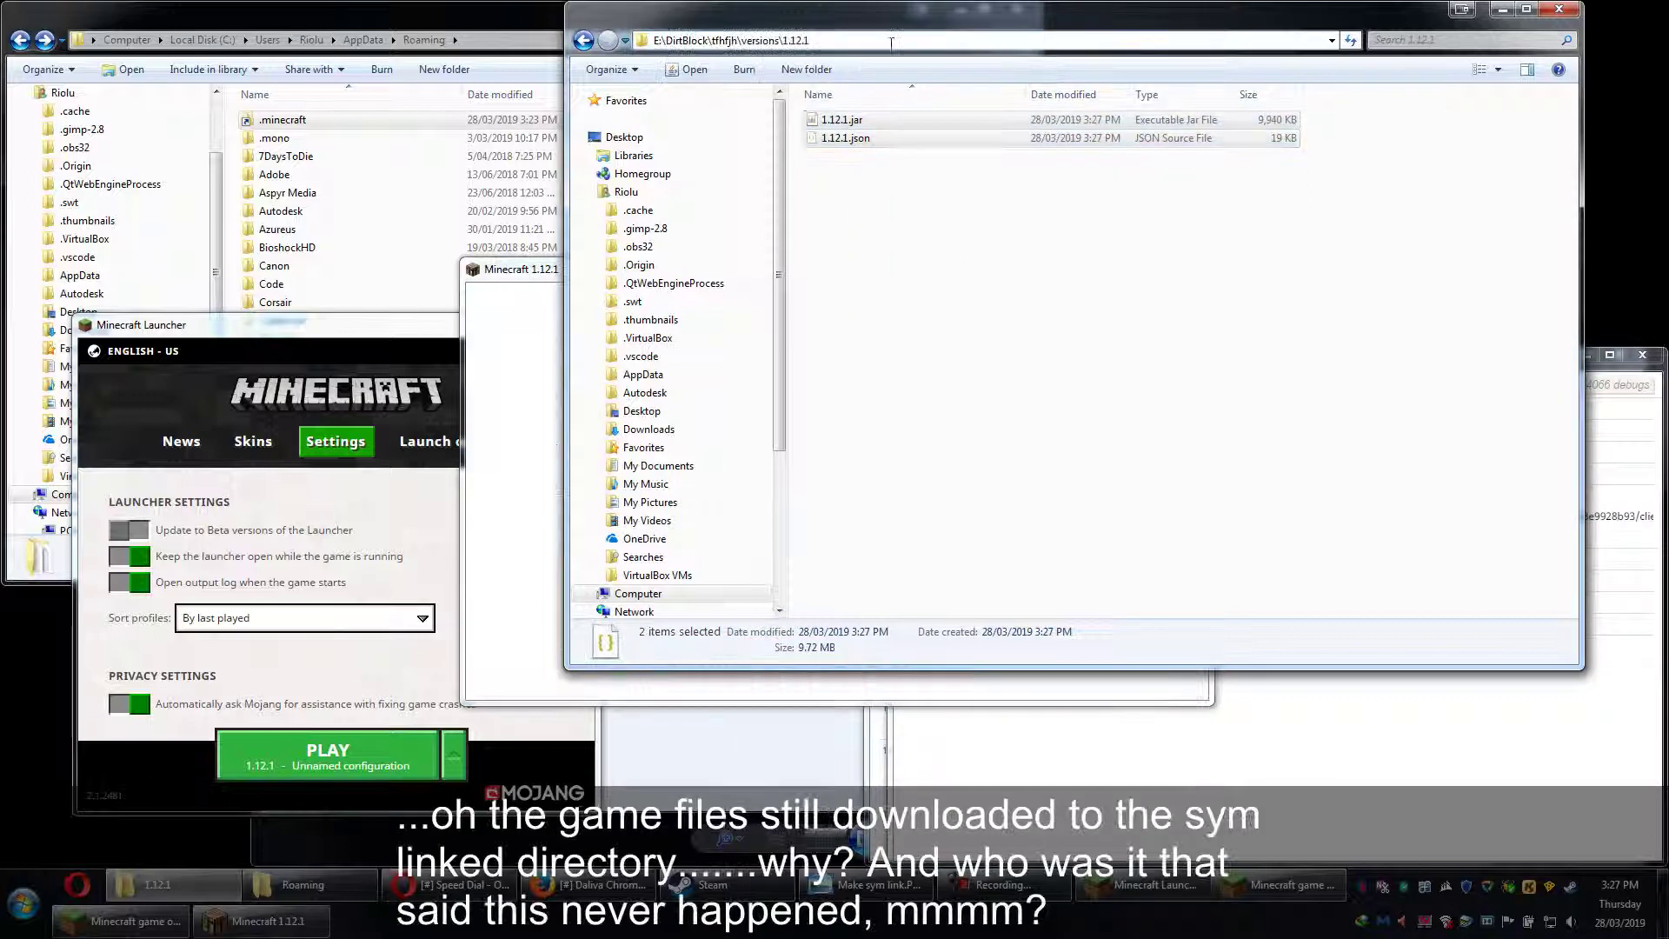
Inspect the saves, resourcepacks and logs folders inside E:\DirtBlock\testdirectory.
{"action": "left_click", "coordinate": [583, 40]}
{"action": "left_click", "coordinate": [584, 40]}
{"action": "left_click", "coordinate": [583, 41]}
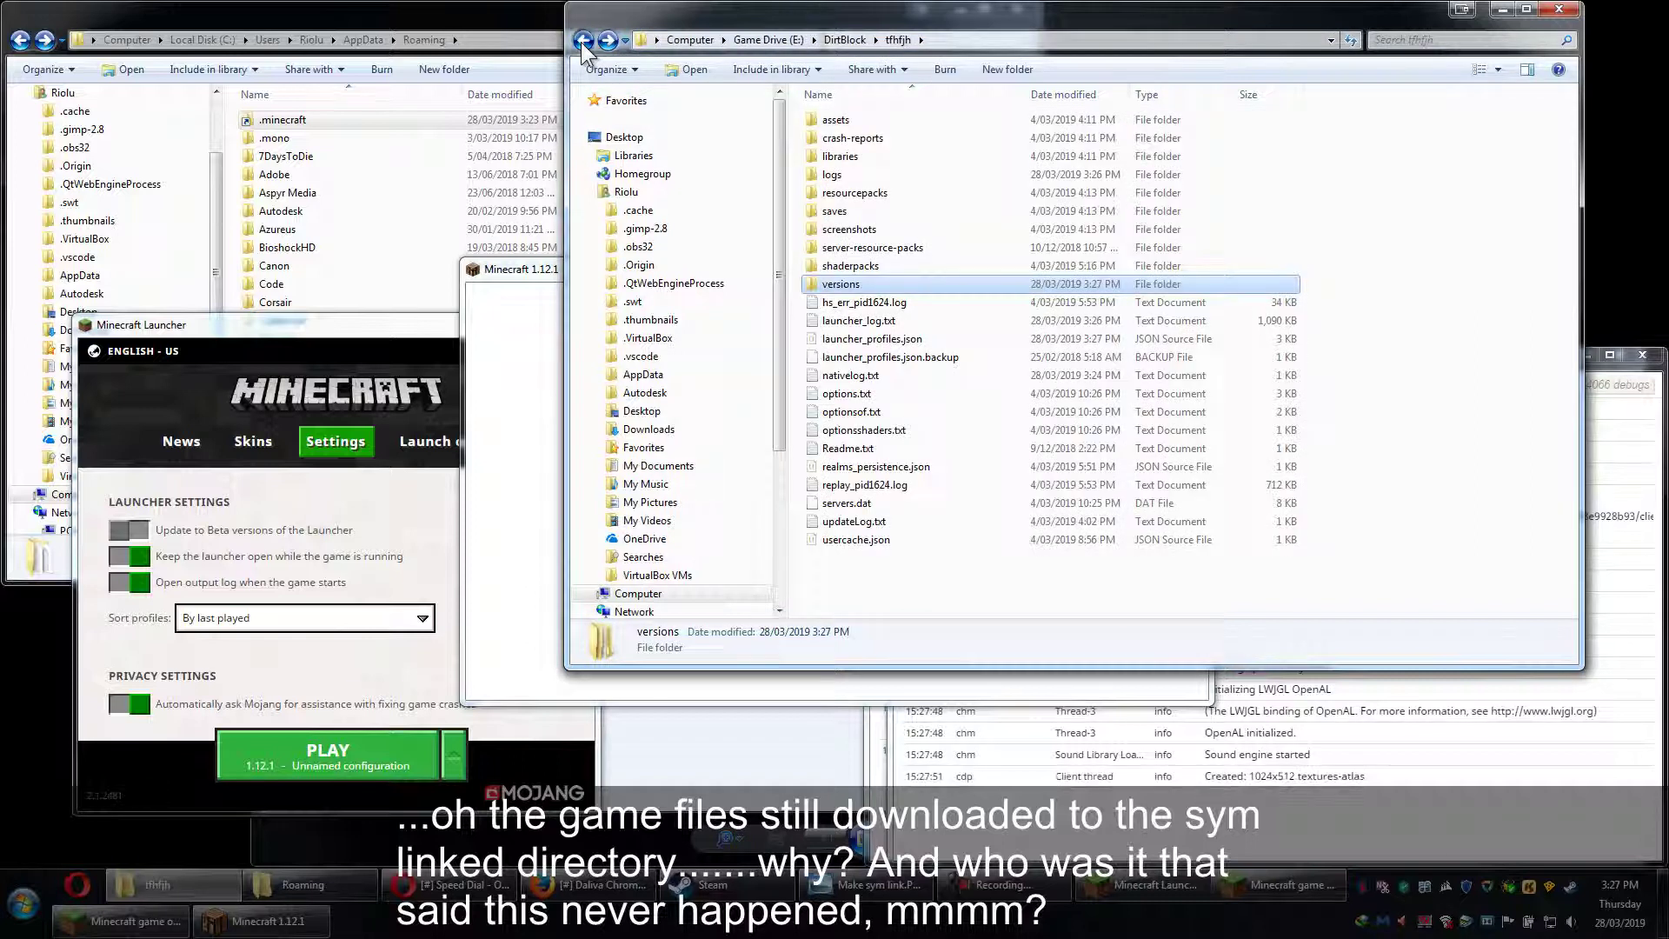
{"action": "double_click", "coordinate": [890, 159]}
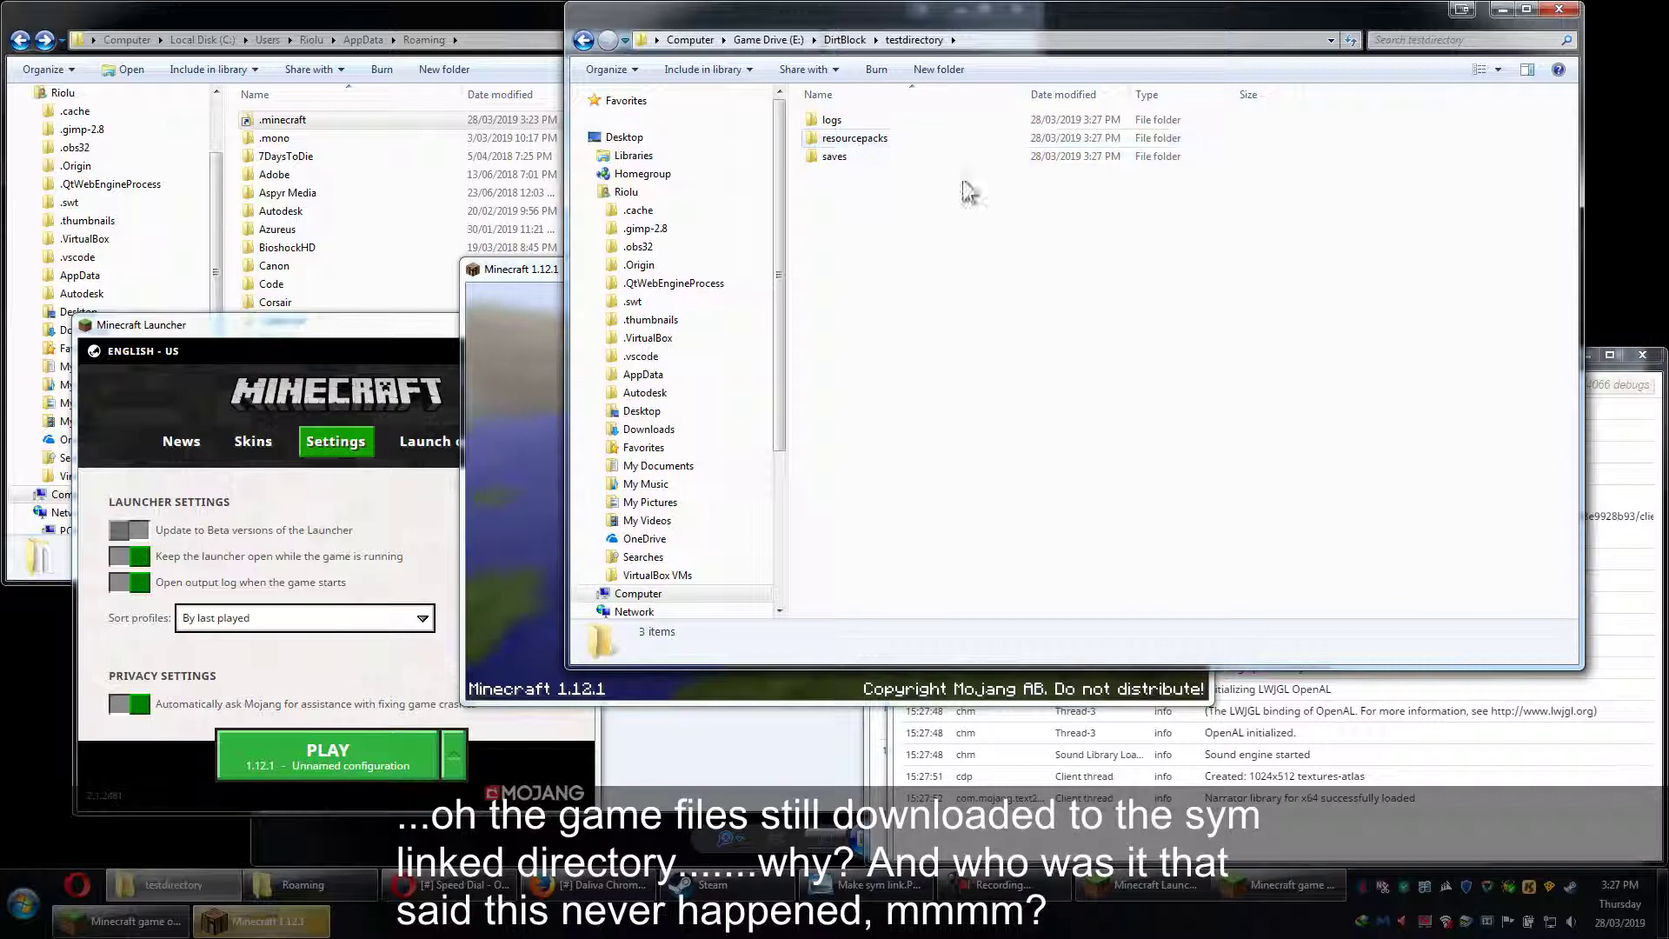
{"action": "double_click", "coordinate": [864, 157]}
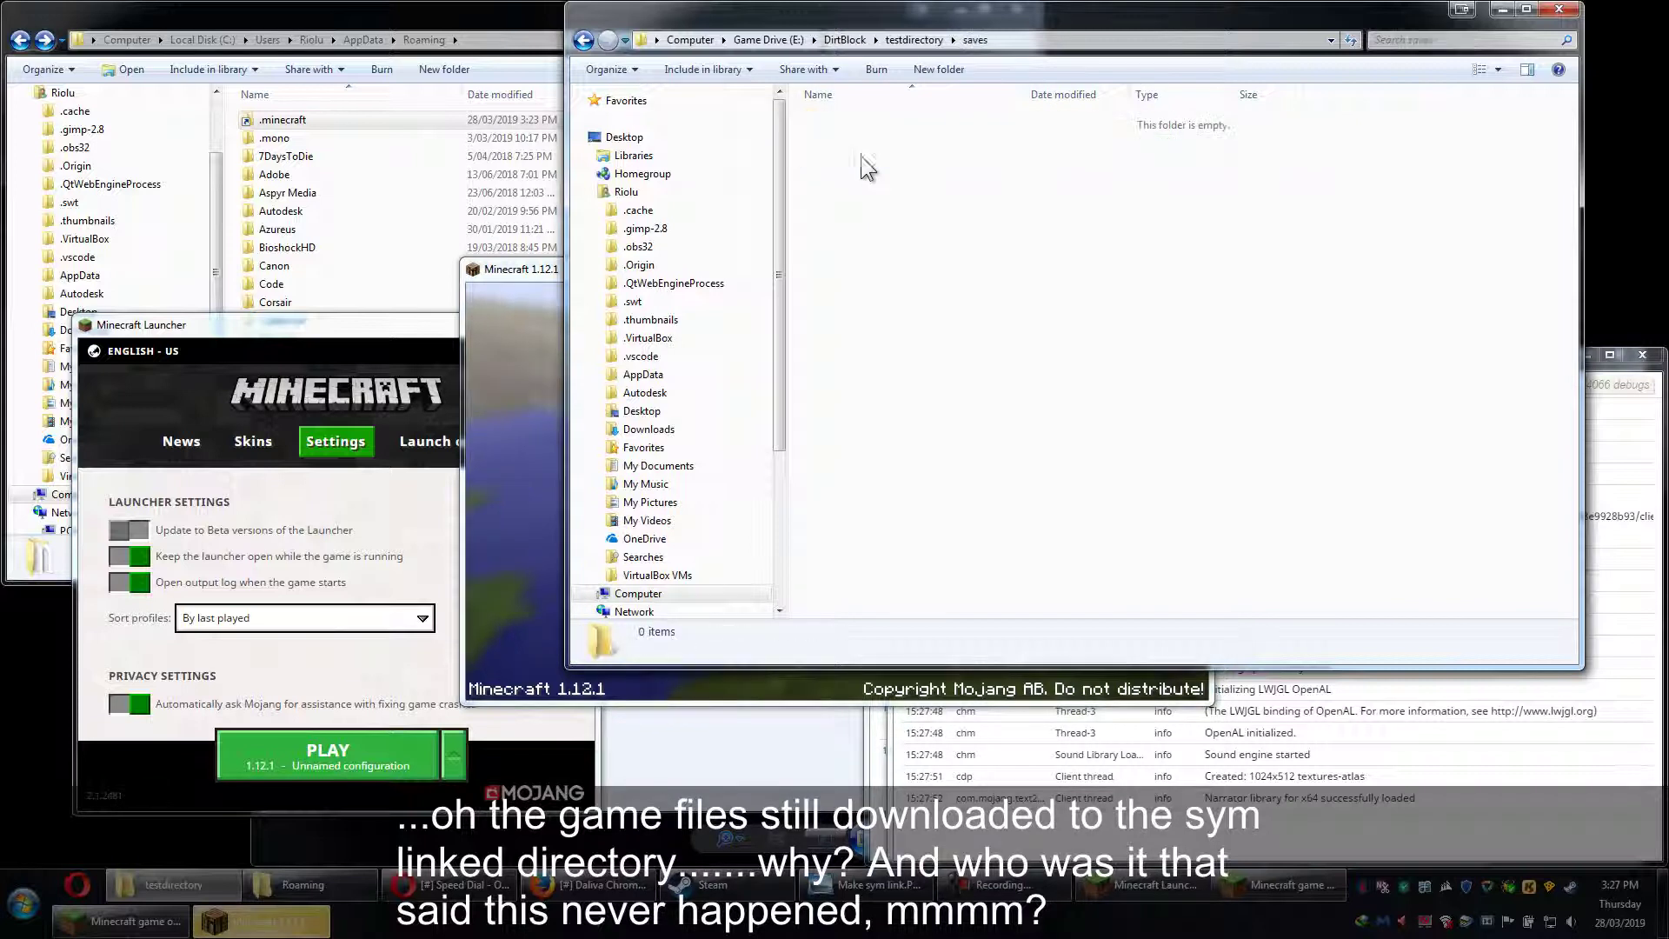
{"action": "left_click", "coordinate": [582, 41]}
{"action": "double_click", "coordinate": [860, 141]}
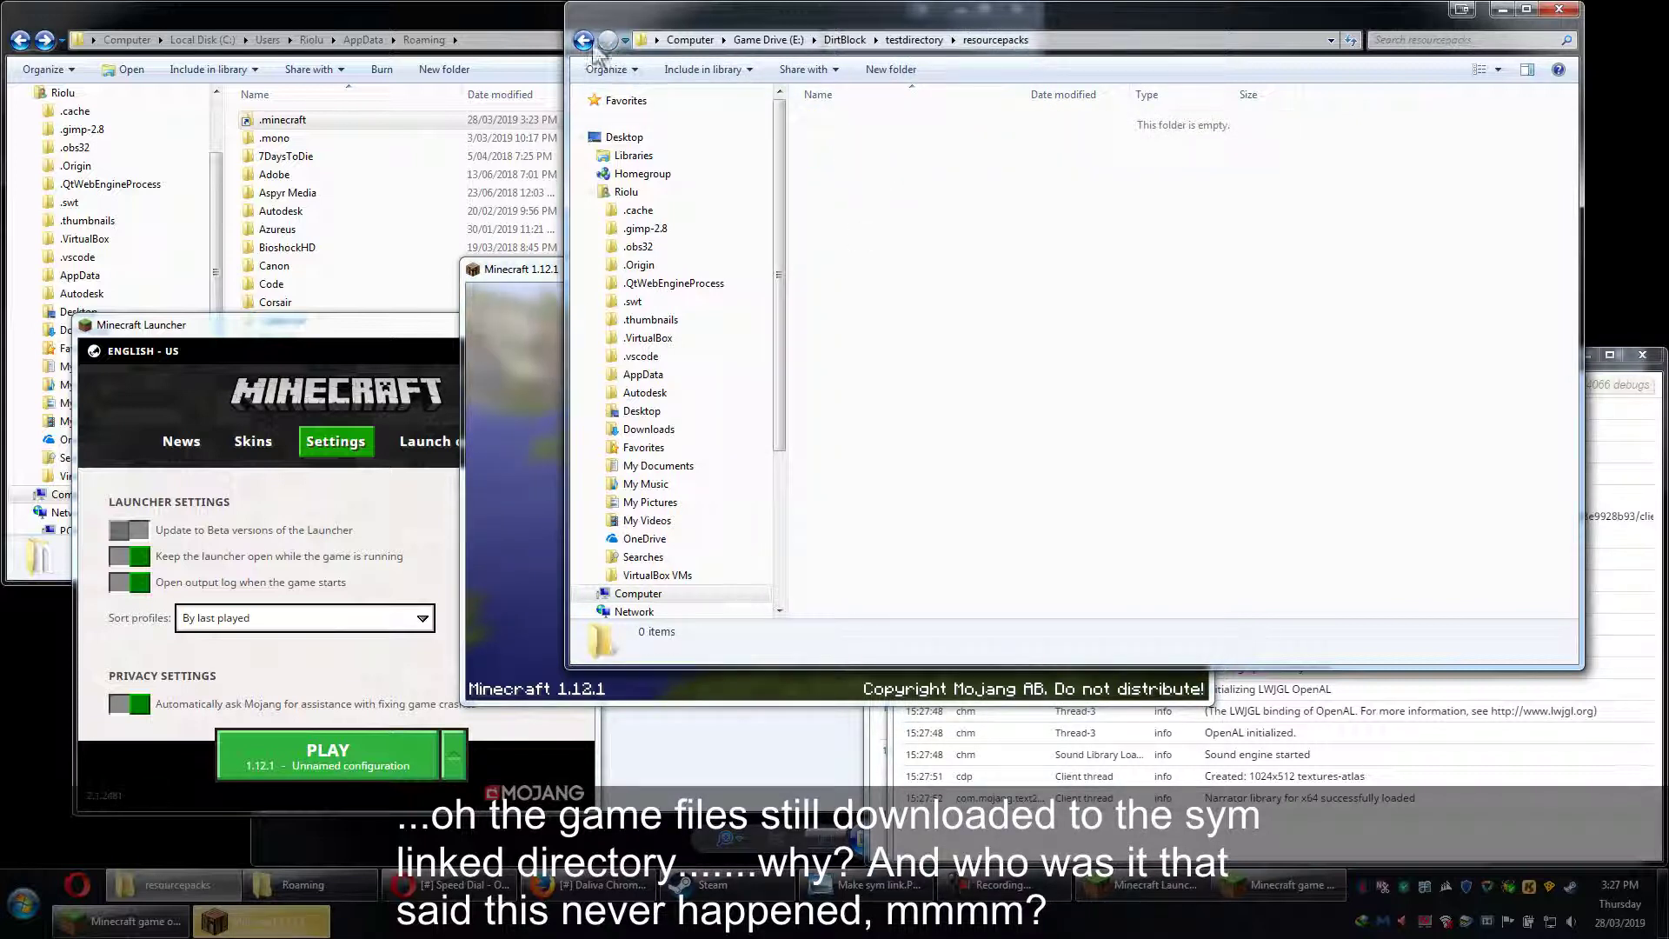
{"action": "key", "text": "BackSpace"}
{"action": "double_click", "coordinate": [840, 121]}
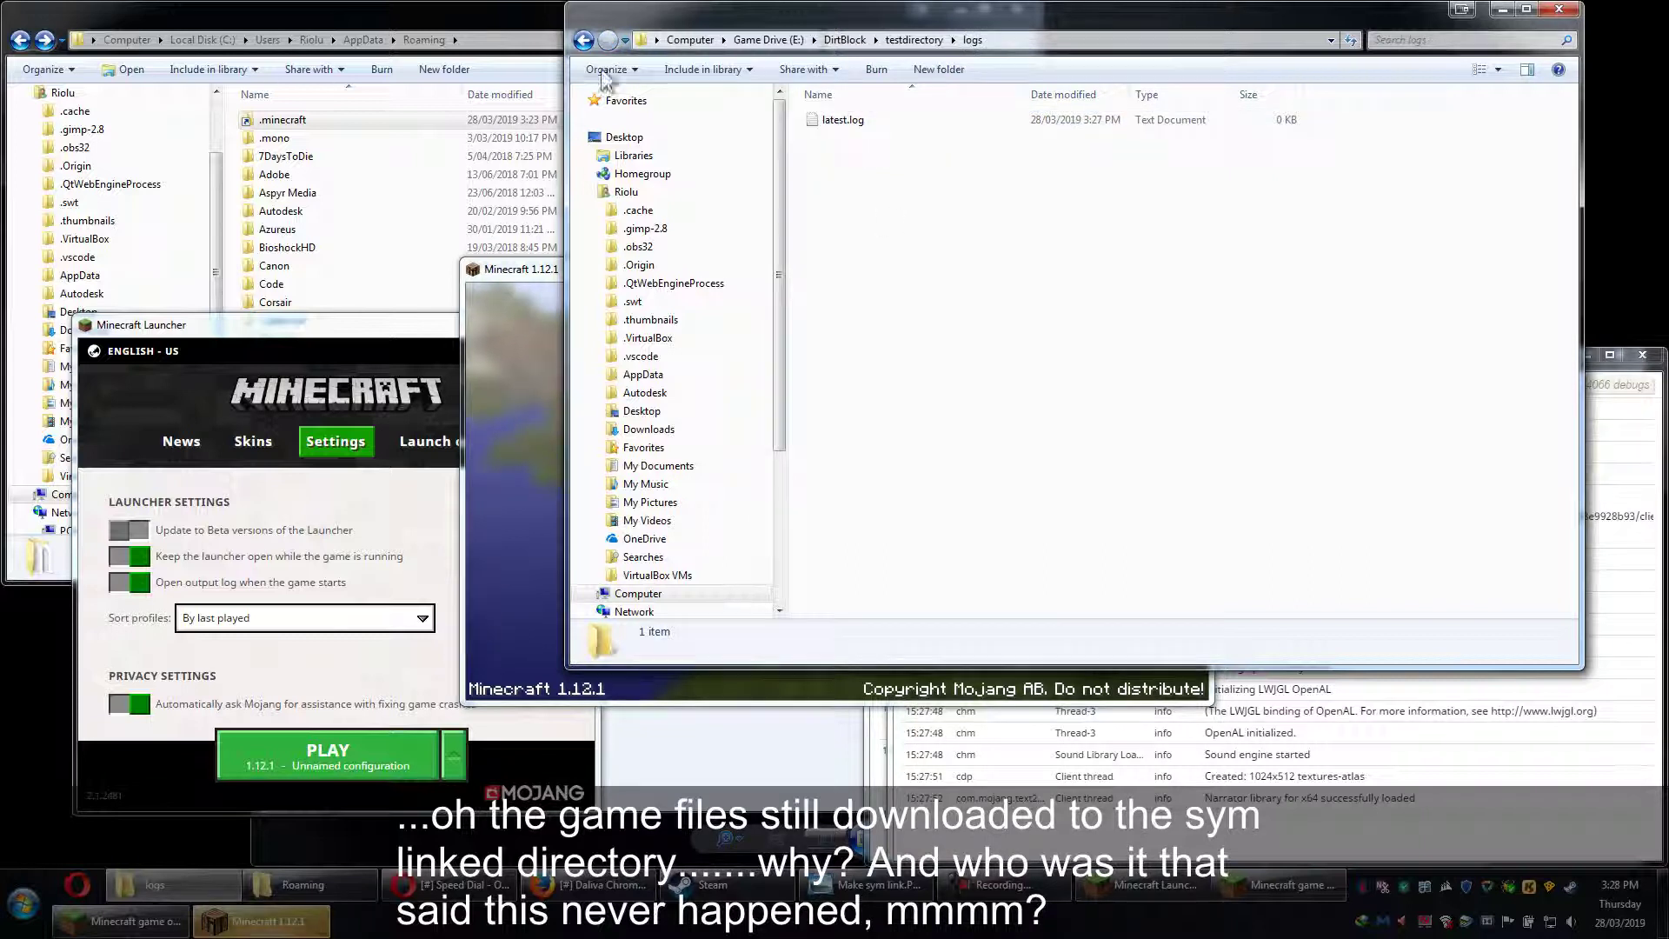
Return to the DirtBlock folder and quit the running Minecraft 1.12.1 game.
{"action": "left_click", "coordinate": [583, 41]}
{"action": "left_click", "coordinate": [583, 41]}
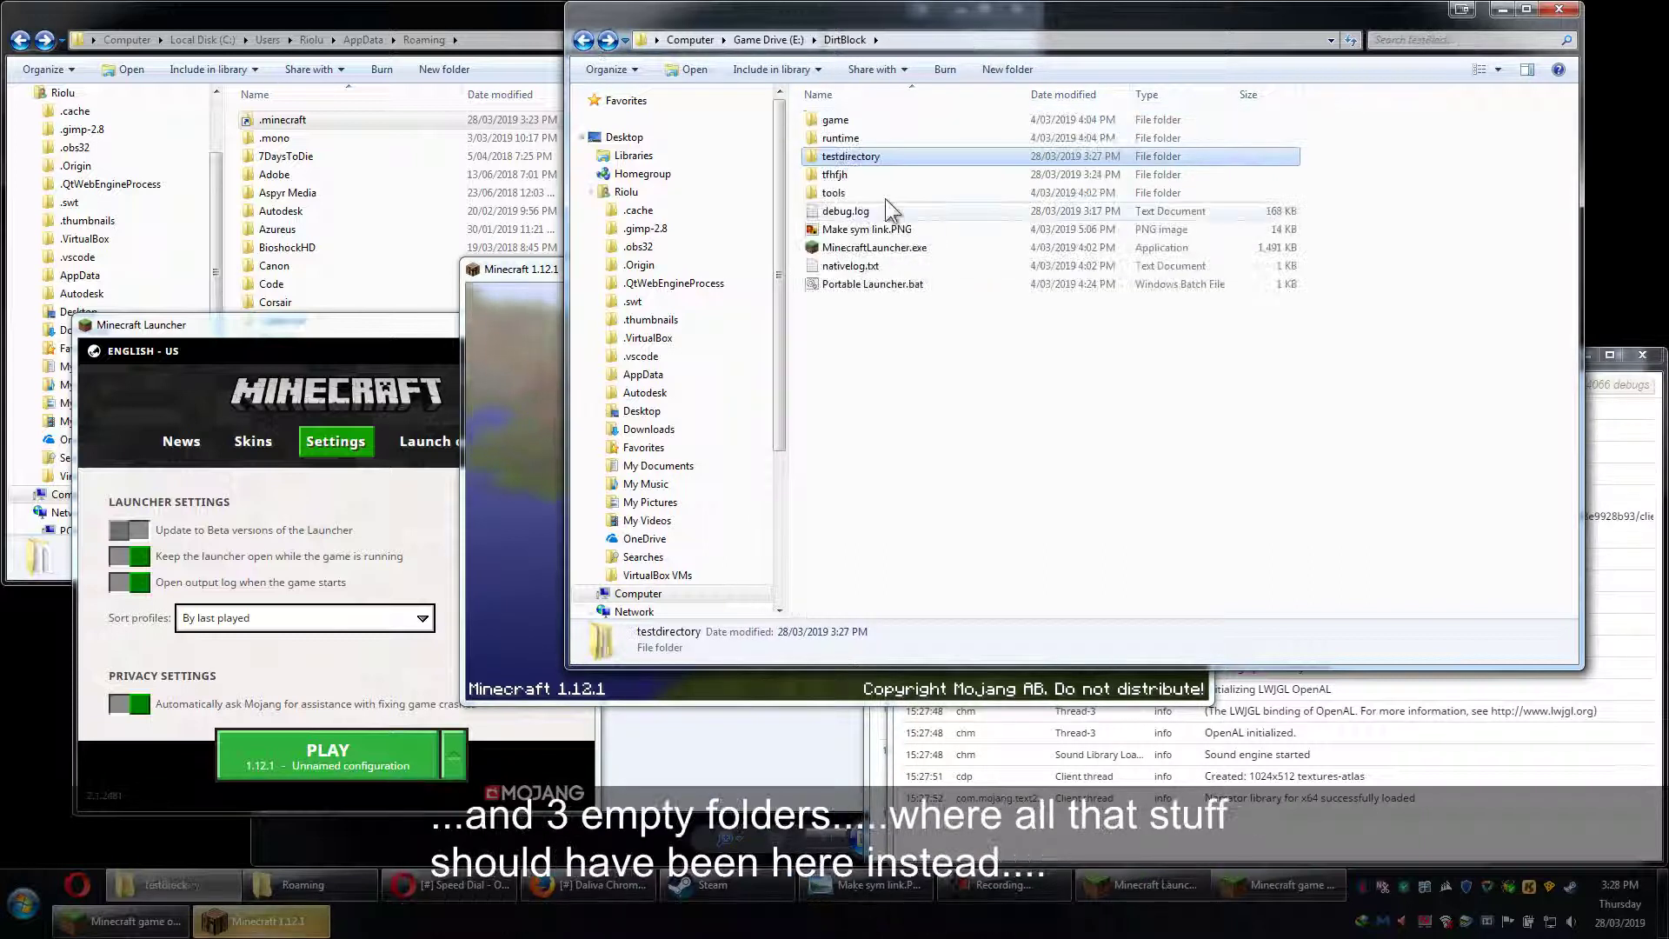
{"action": "left_click", "coordinate": [525, 455]}
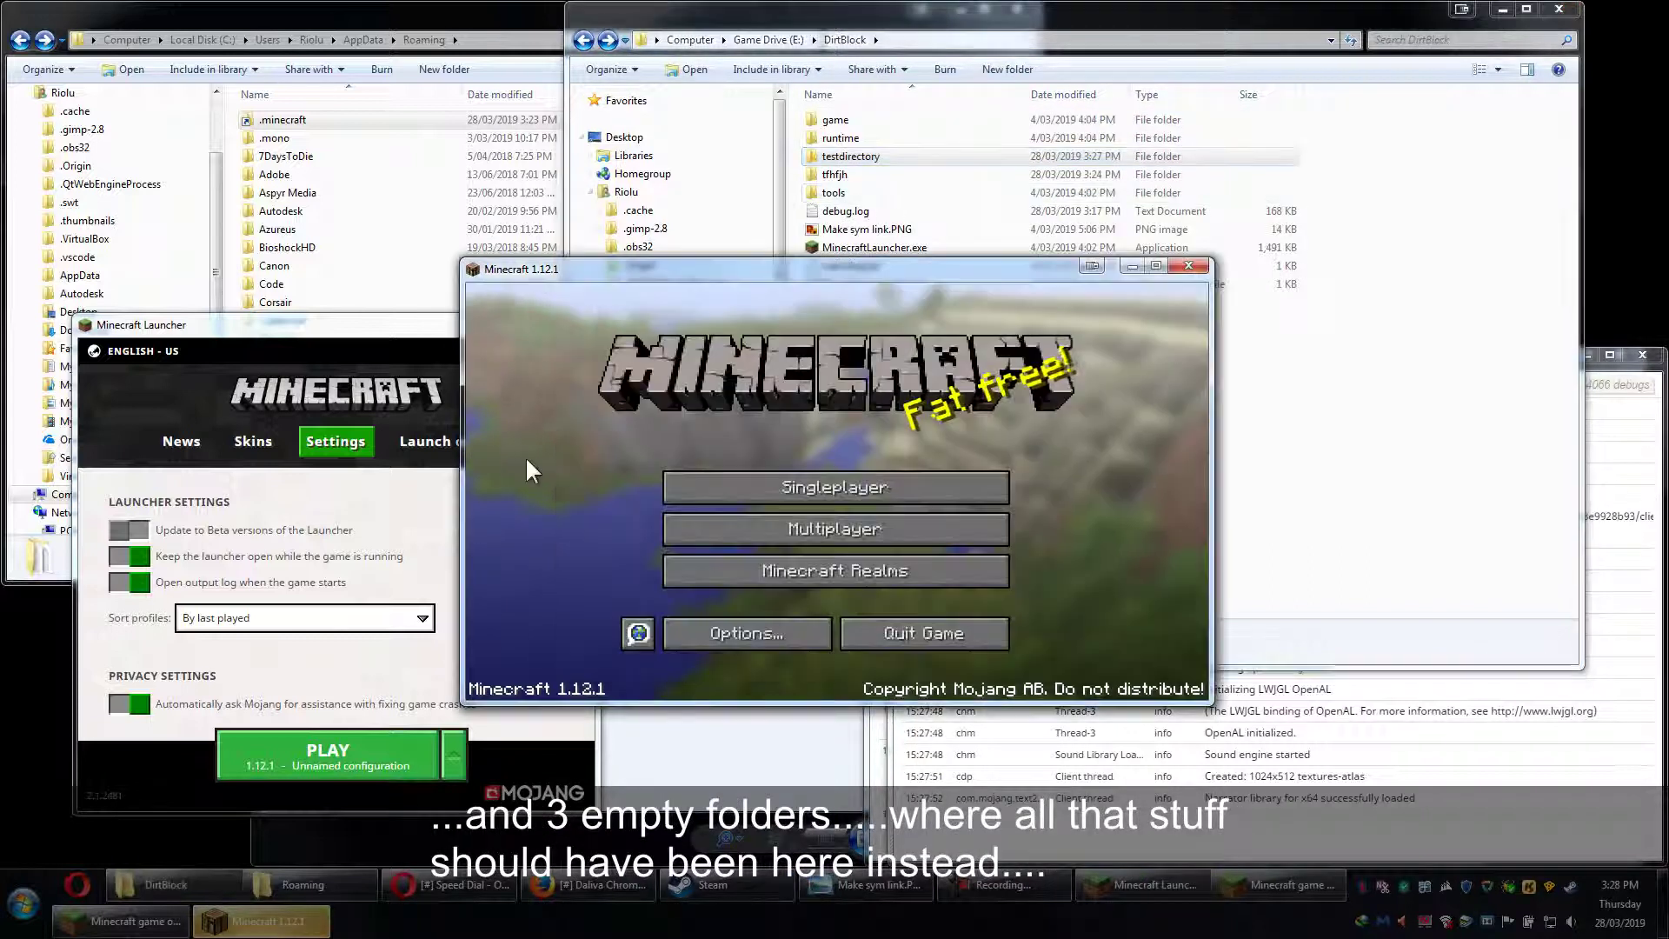
{"action": "left_click", "coordinate": [858, 630]}
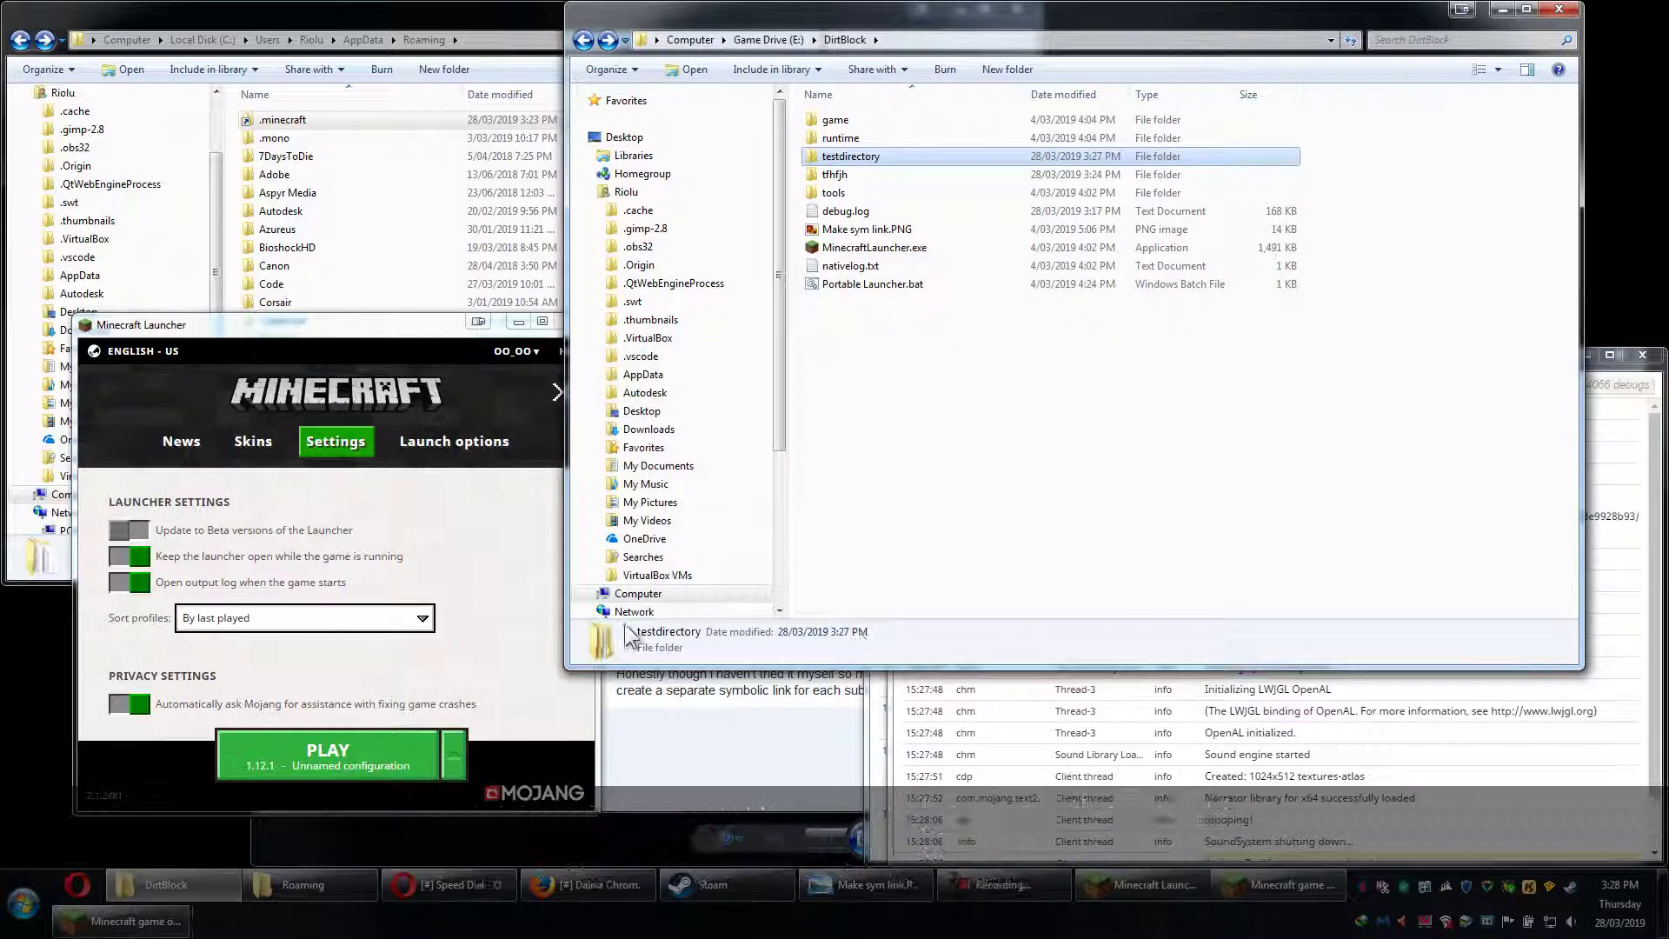